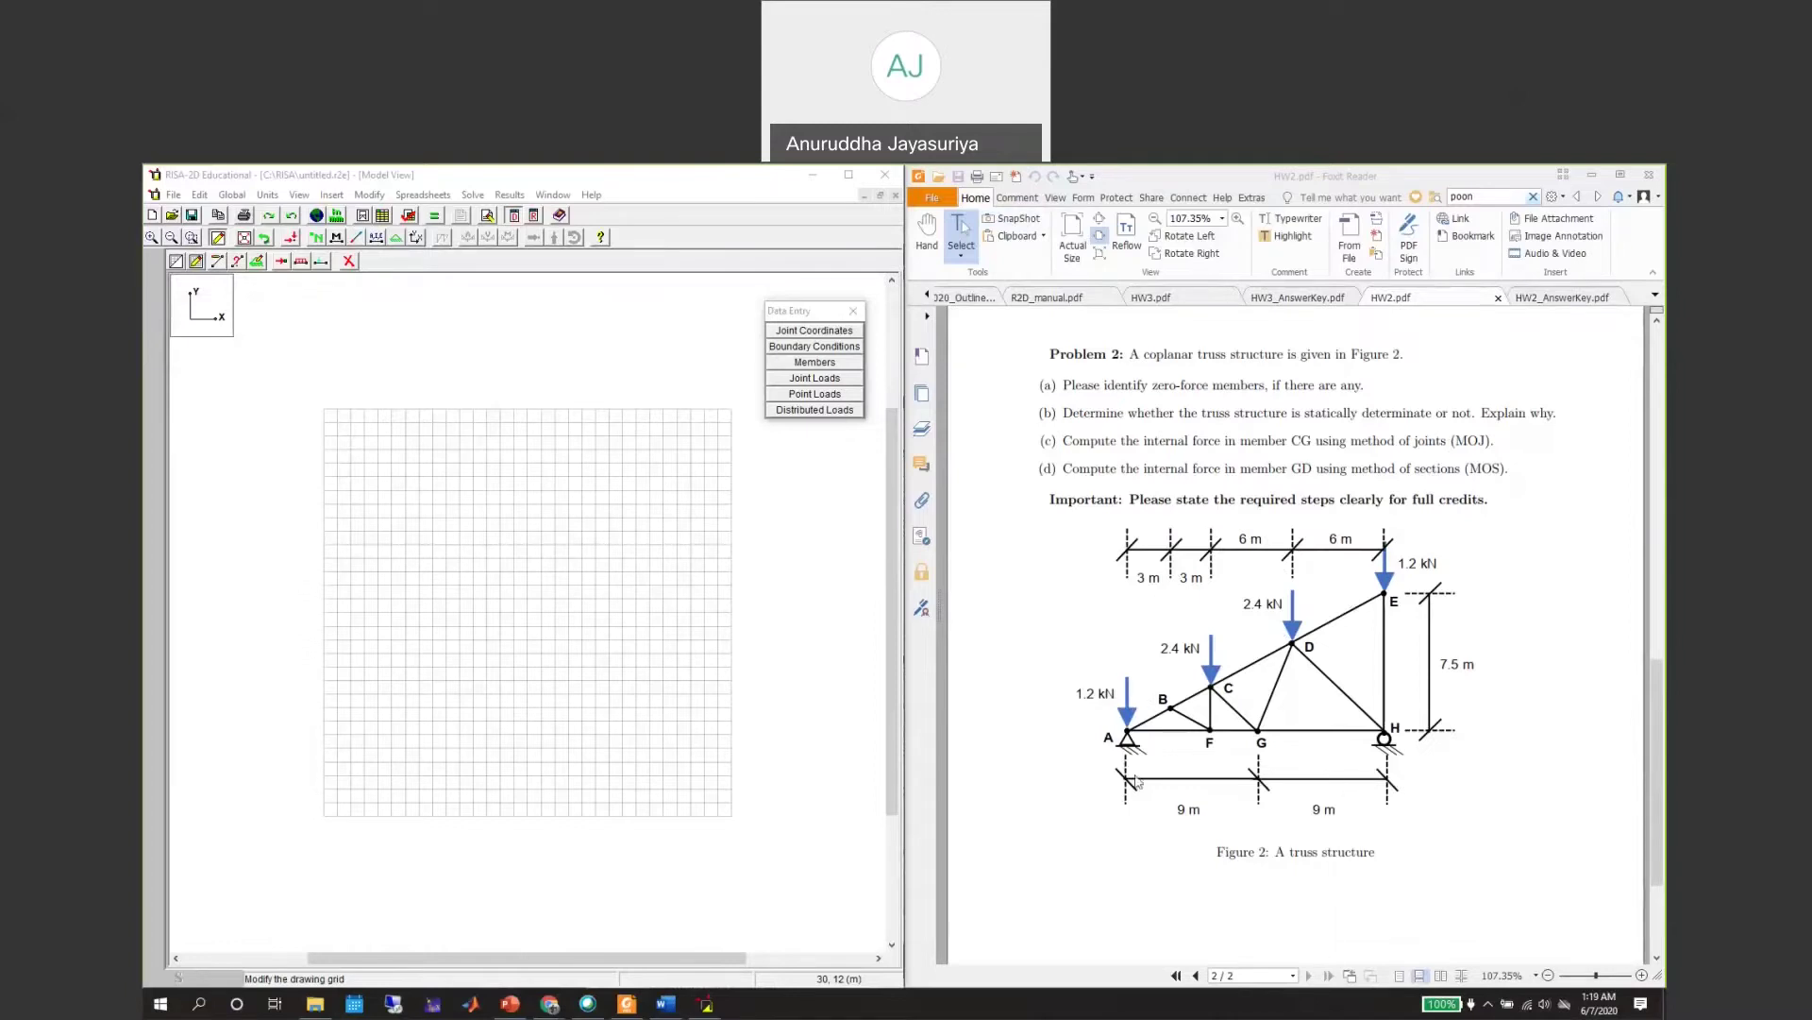
# Bring the model window forward and open Units Selection showing meters and kN.
pyautogui.click(286, 180)
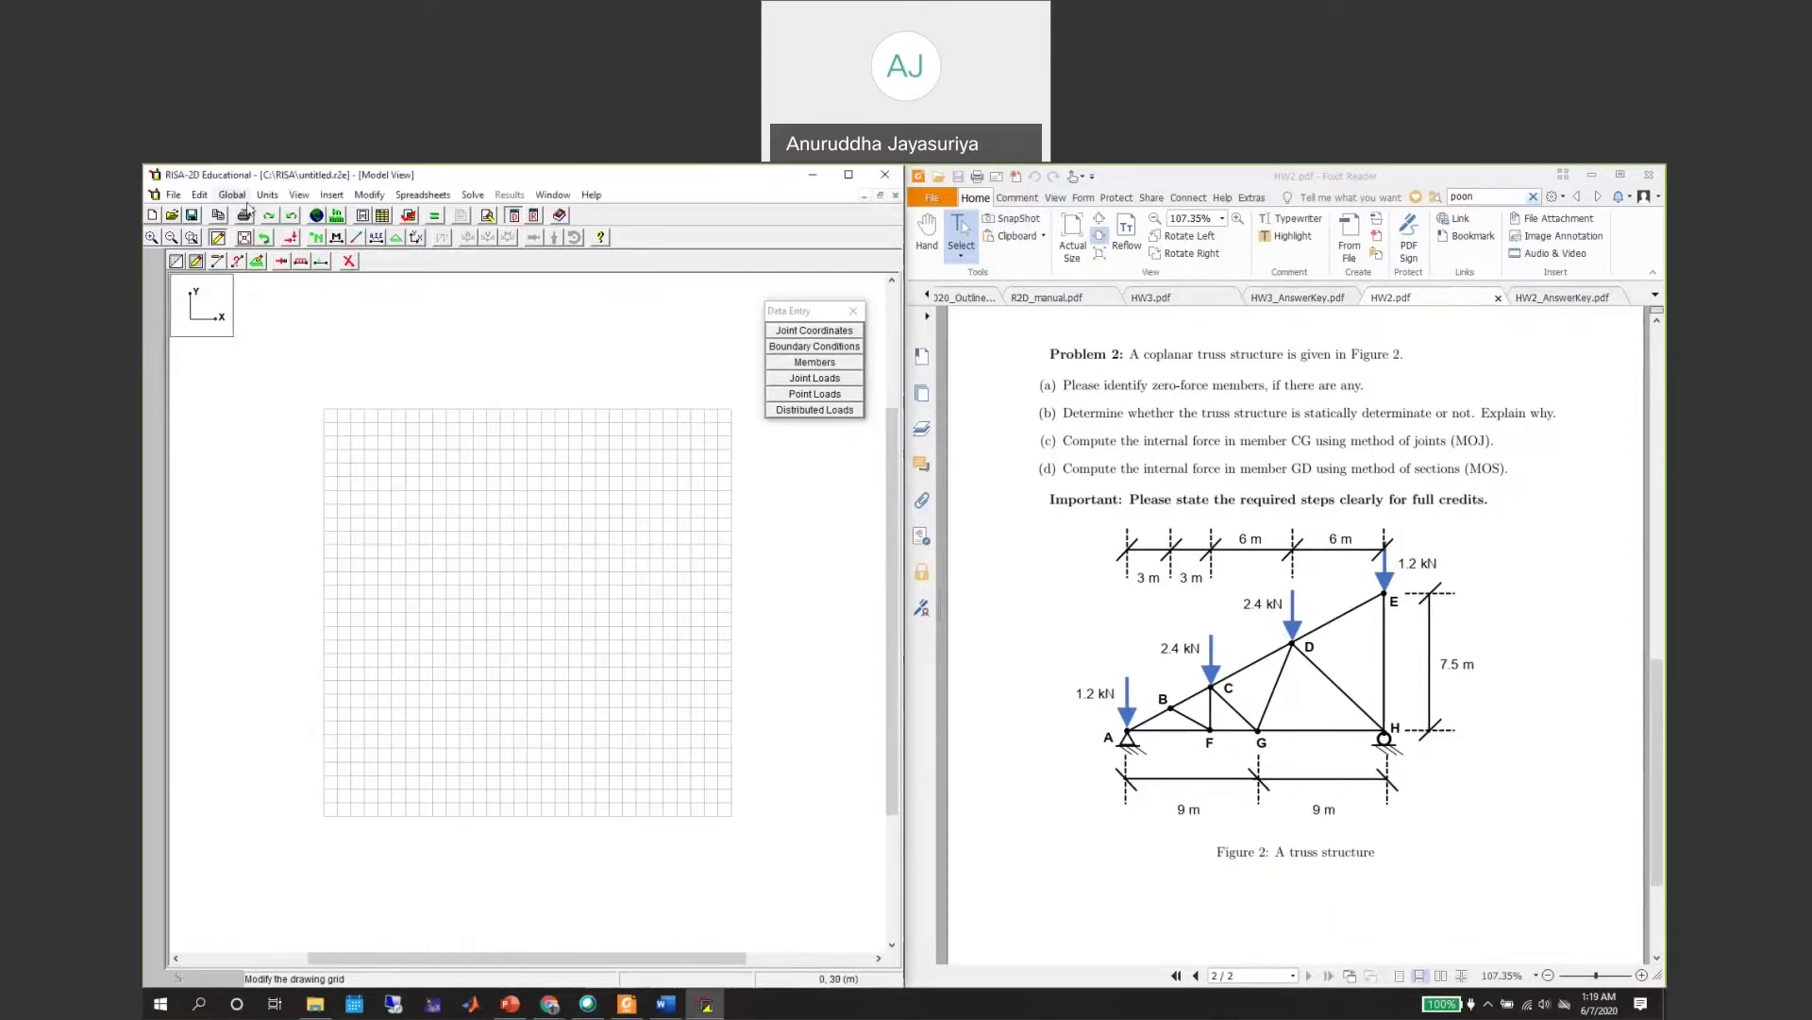
pyautogui.click(338, 217)
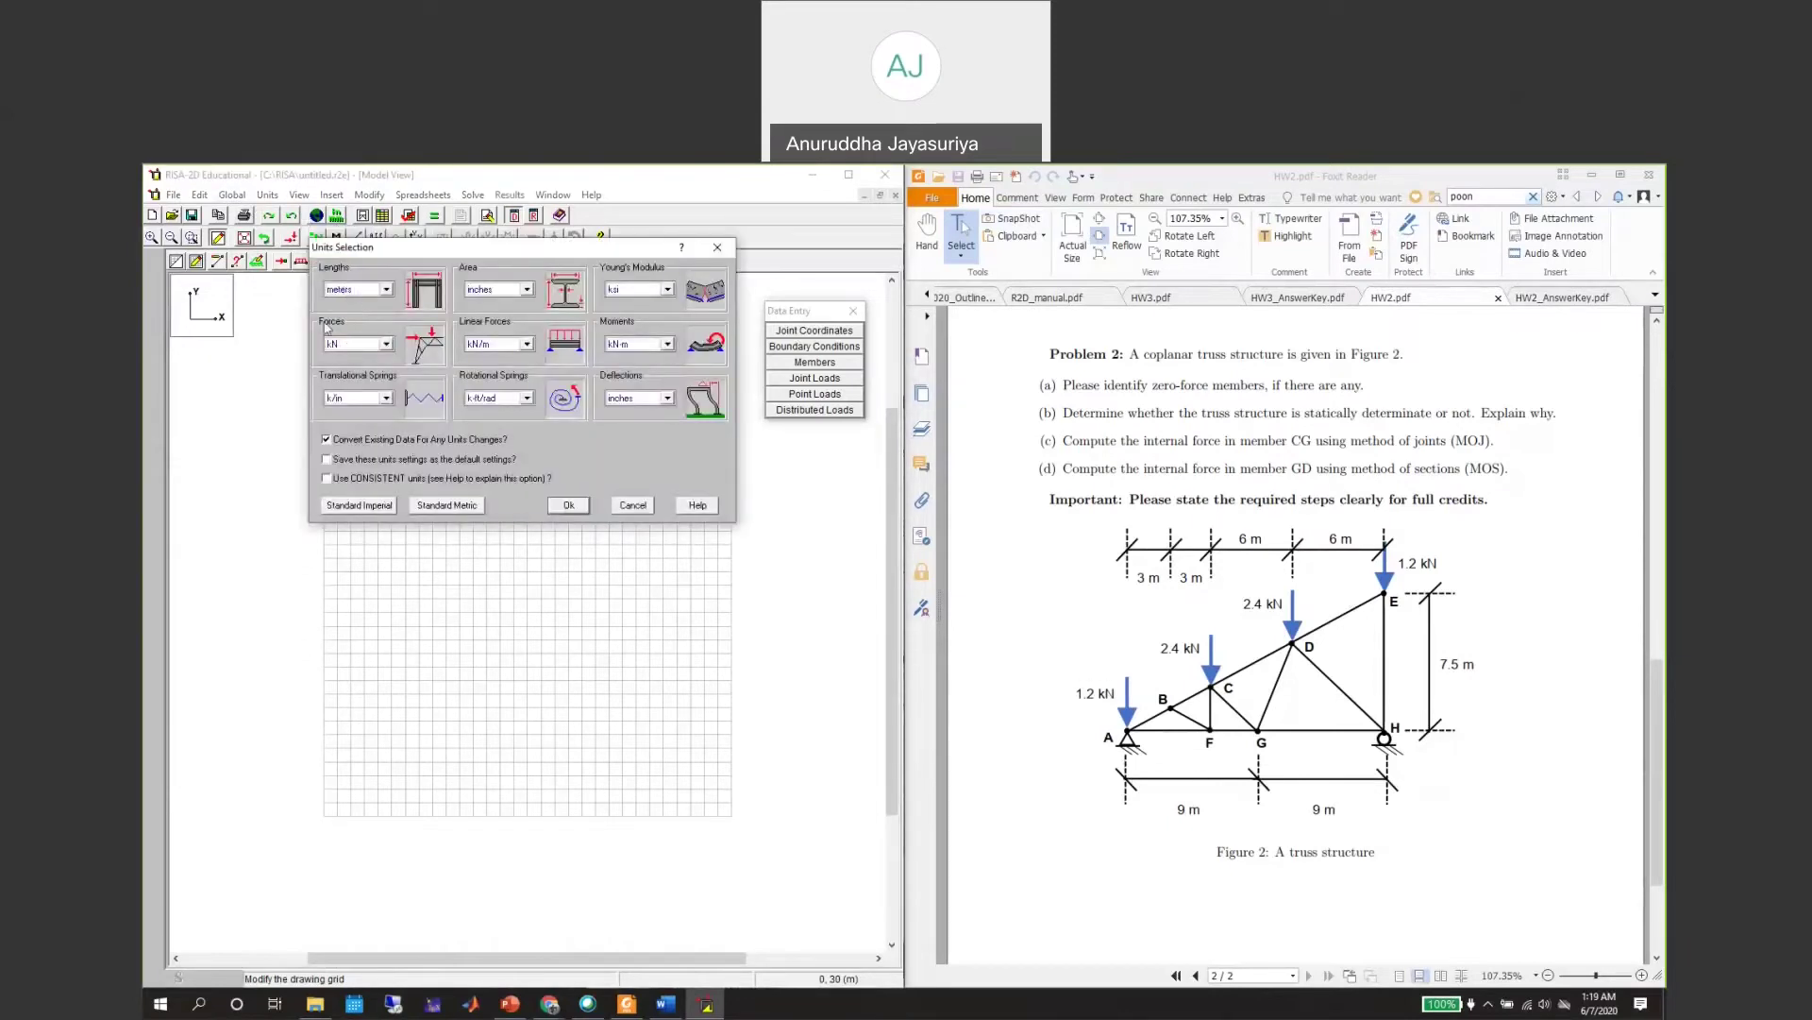
# Accept the meters/kN units and bring up the drawing grid settings.
pyautogui.click(567, 506)
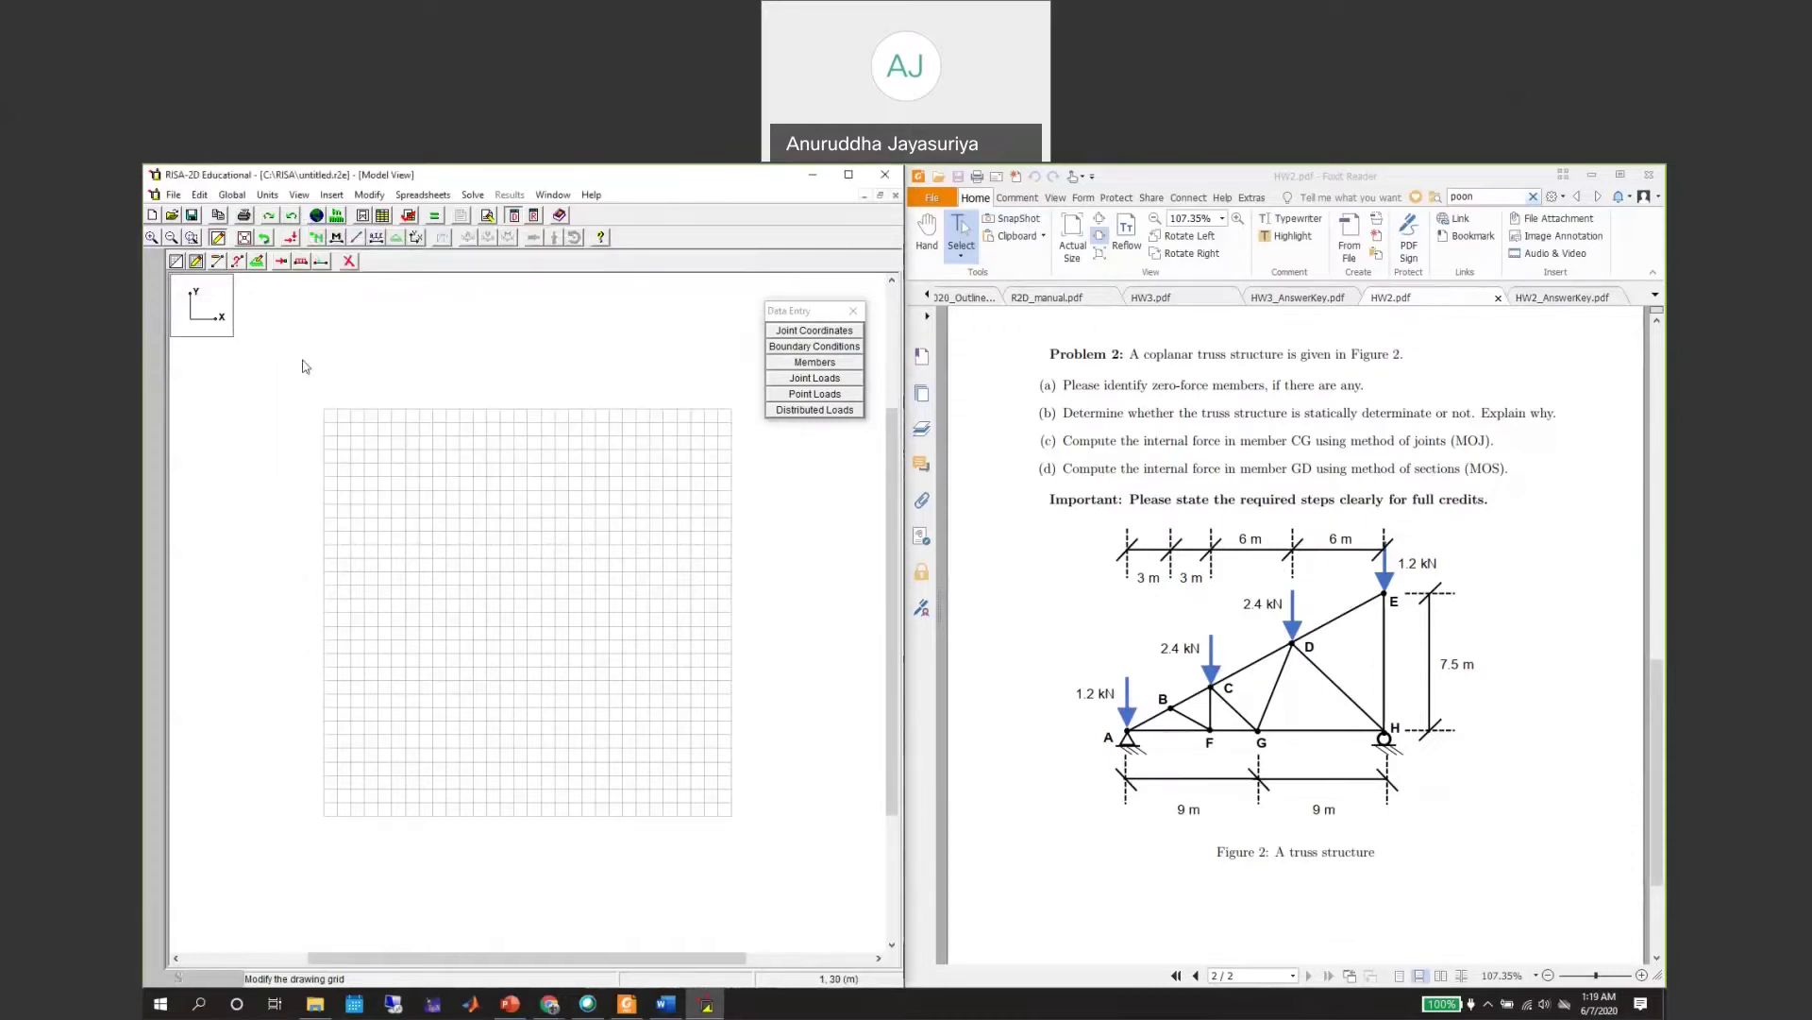
pyautogui.click(197, 262)
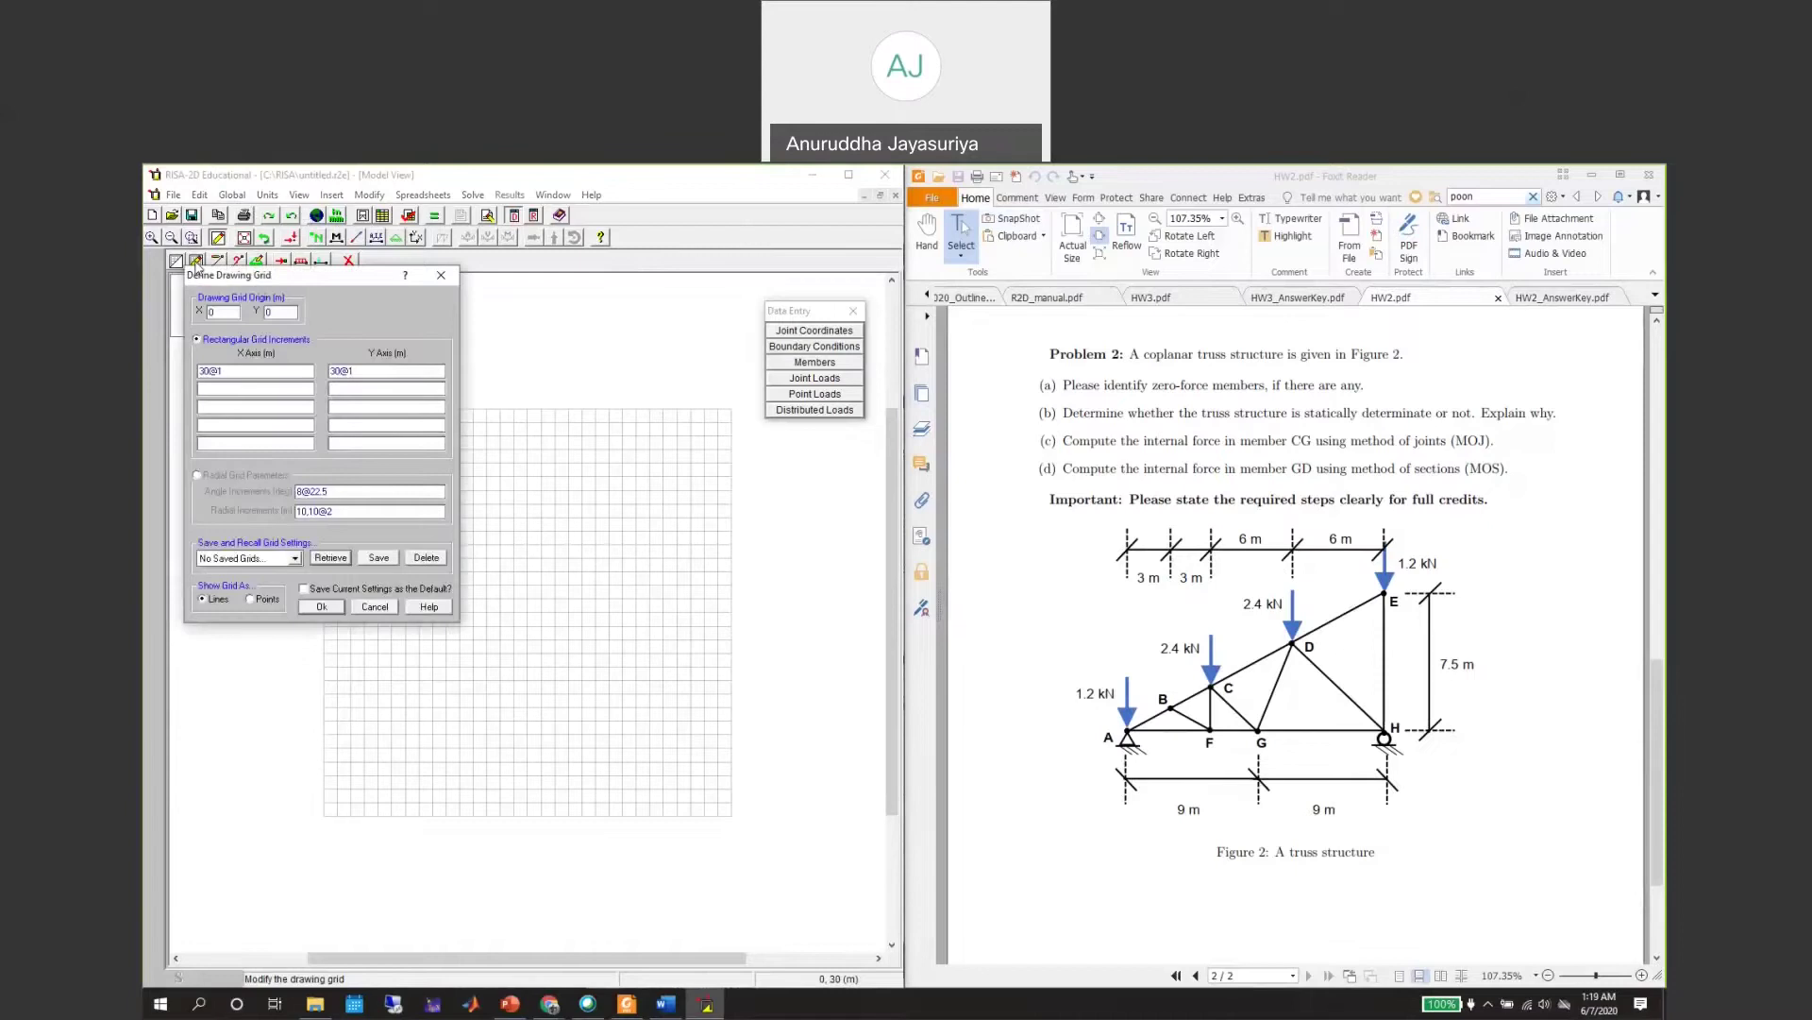
pyautogui.moveTo(292, 276); pyautogui.dragTo(333, 268)
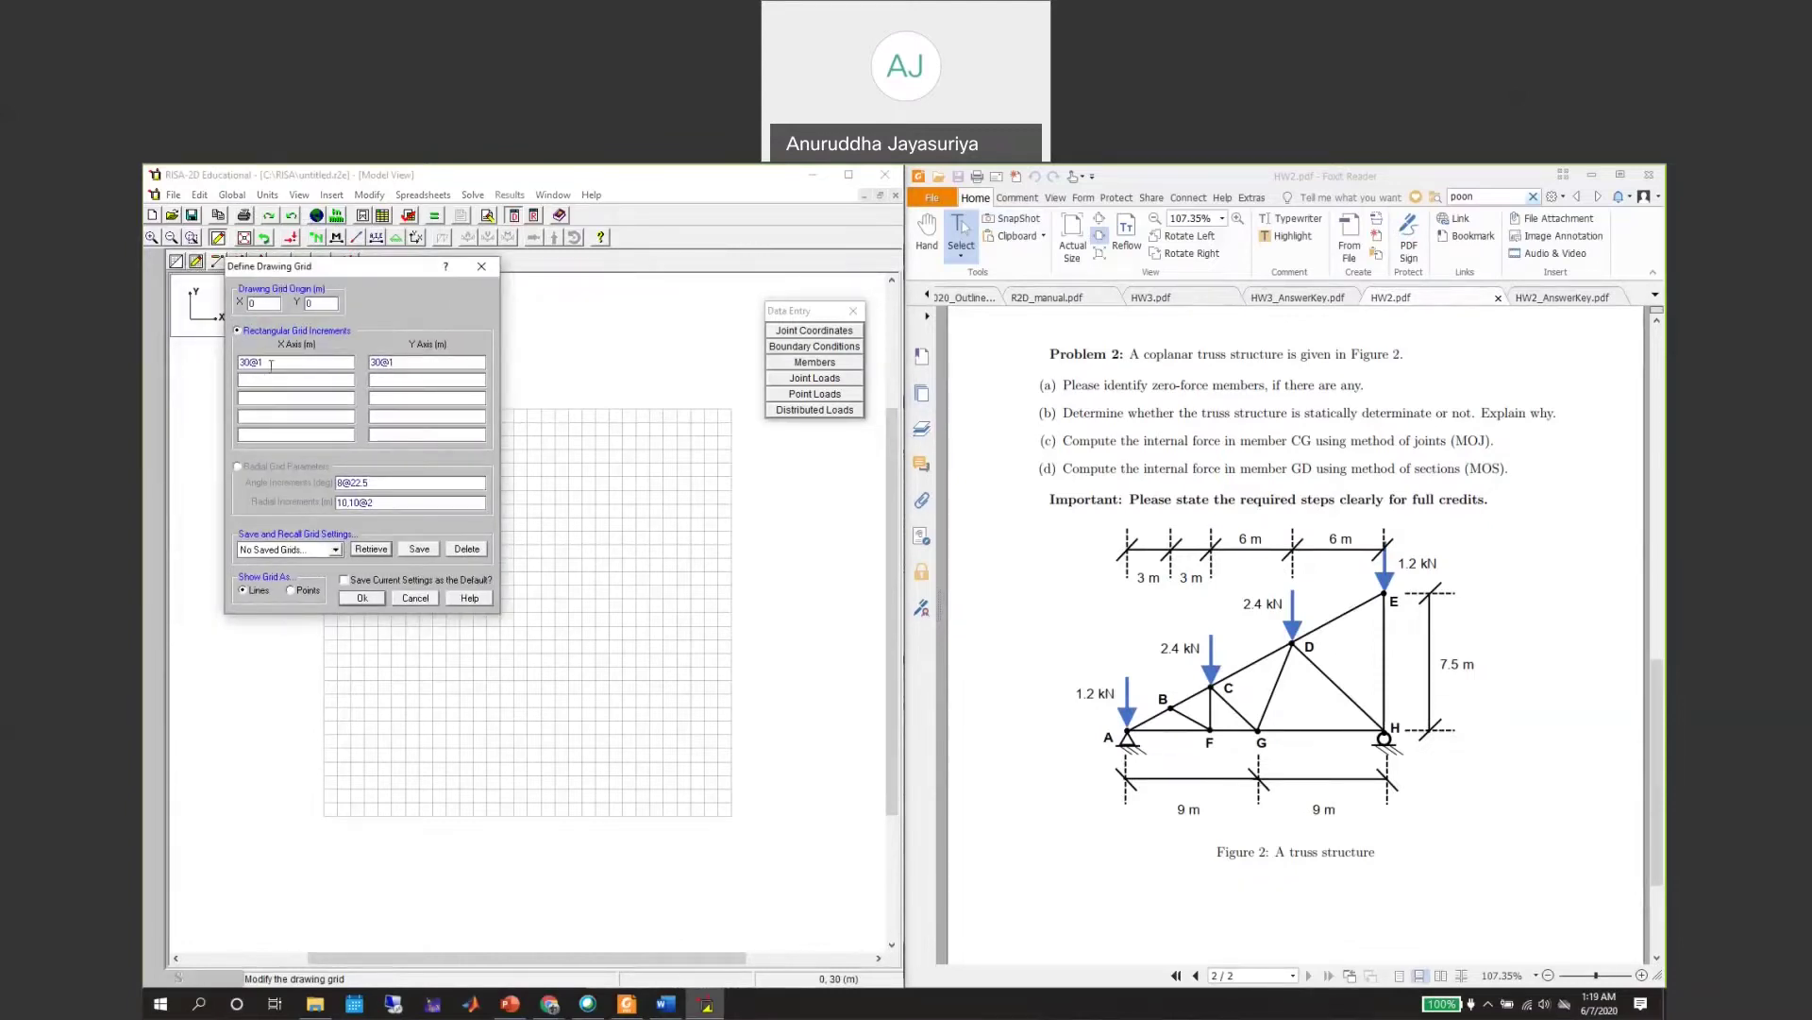
pyautogui.hotkey('shift', 'Home')
pyautogui.write('4')
pyautogui.write('@')
pyautogui.write('1@')
pyautogui.moveTo(389, 369); pyautogui.dragTo(364, 362)
pyautogui.write('2@1.25')
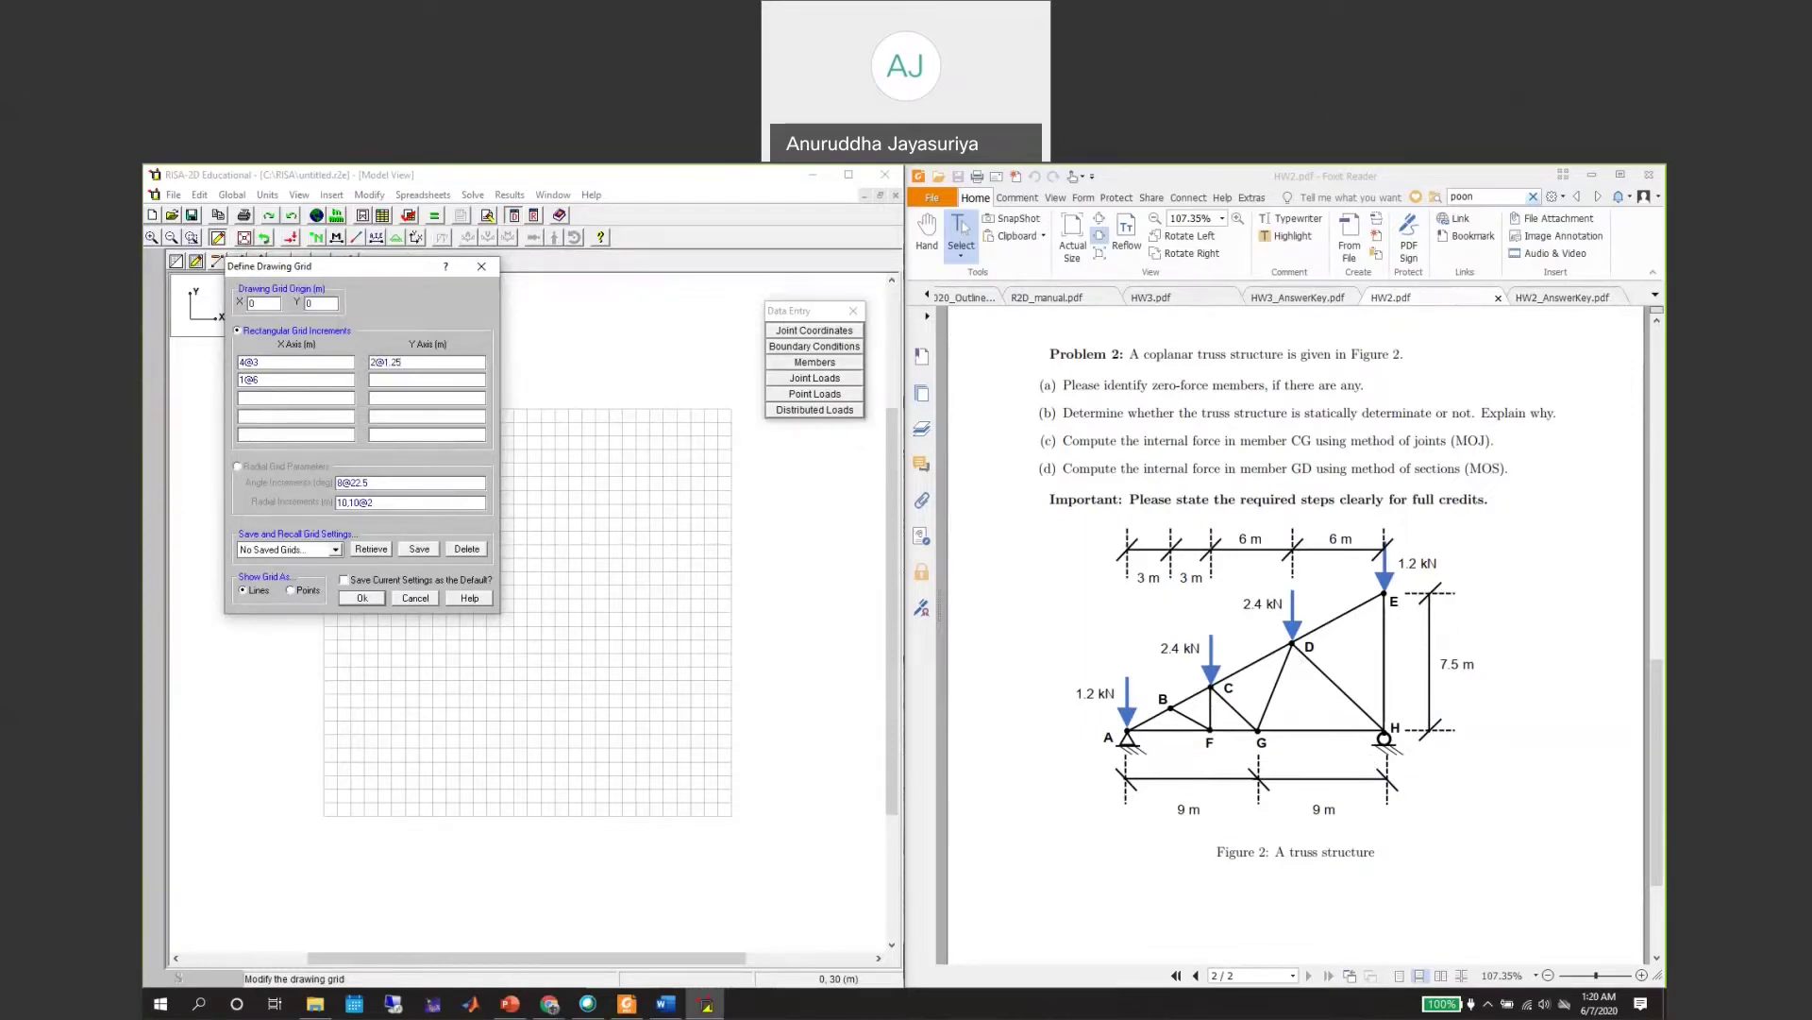
pyautogui.click(410, 381)
pyautogui.write('2@2.5')
# Apply the 3 m / 6 m grid and set new truss members to pinned ends.
pyautogui.click(370, 599)
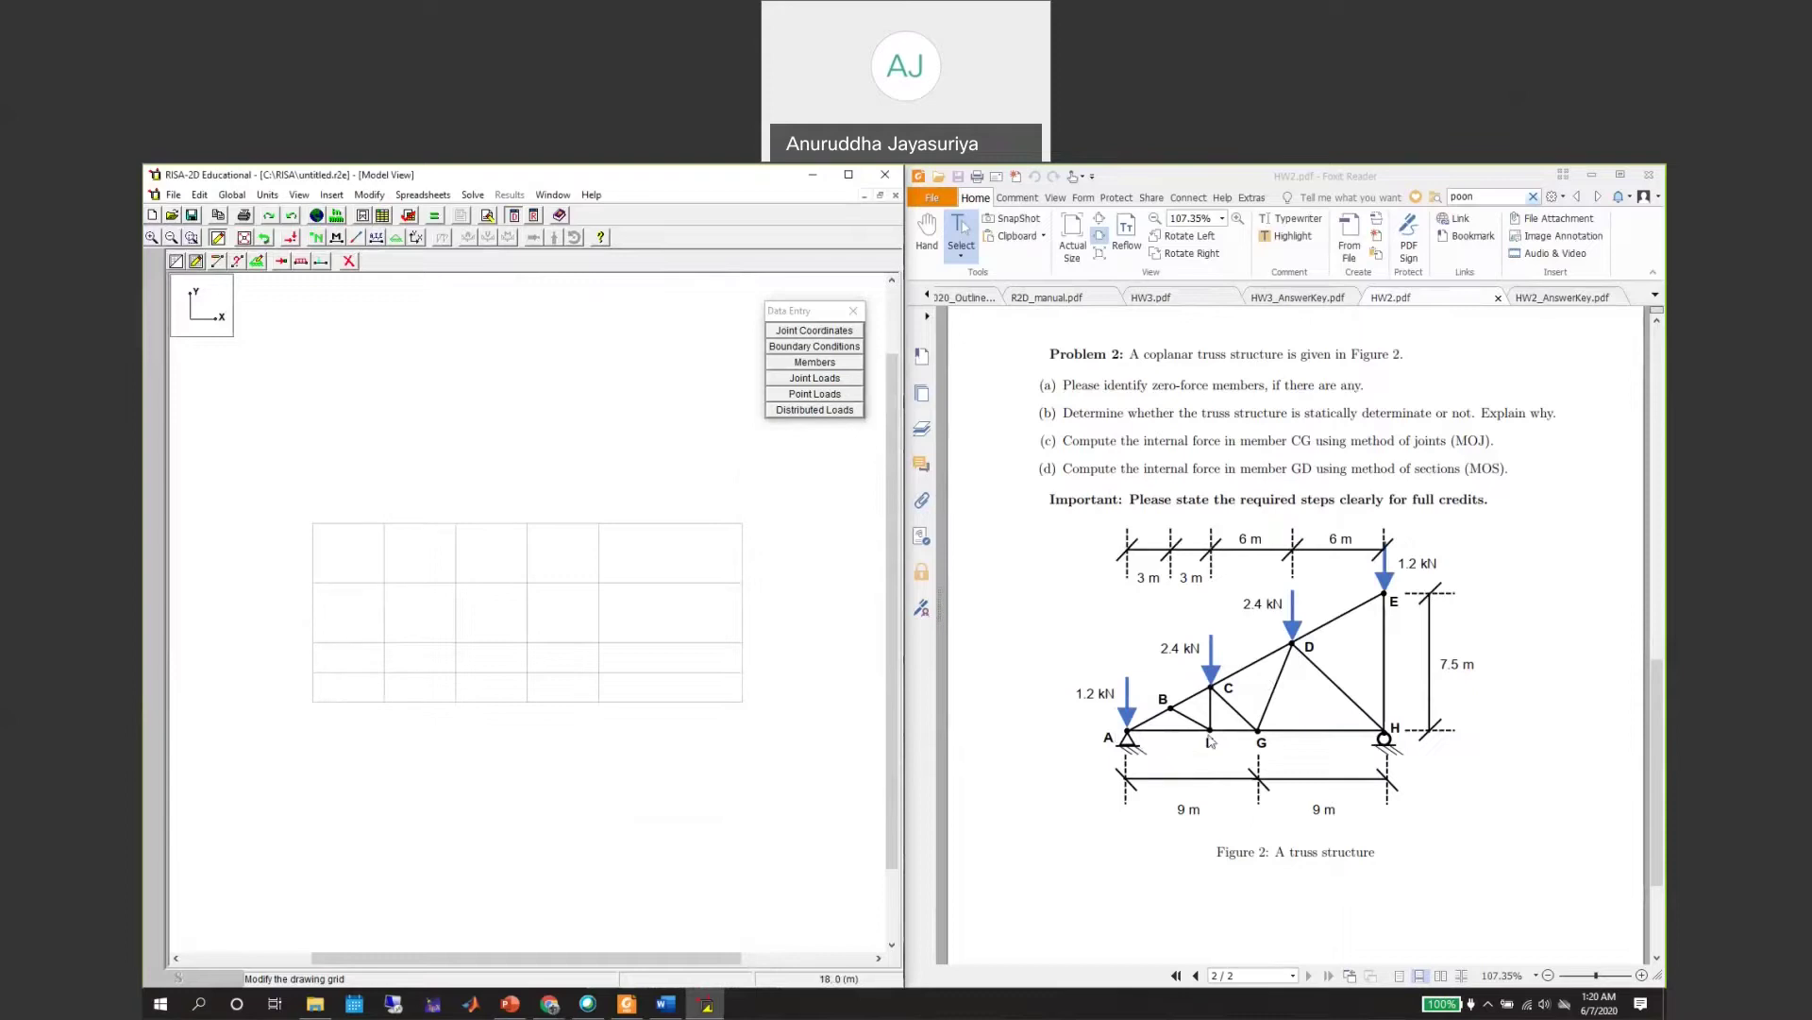
pyautogui.click(219, 264)
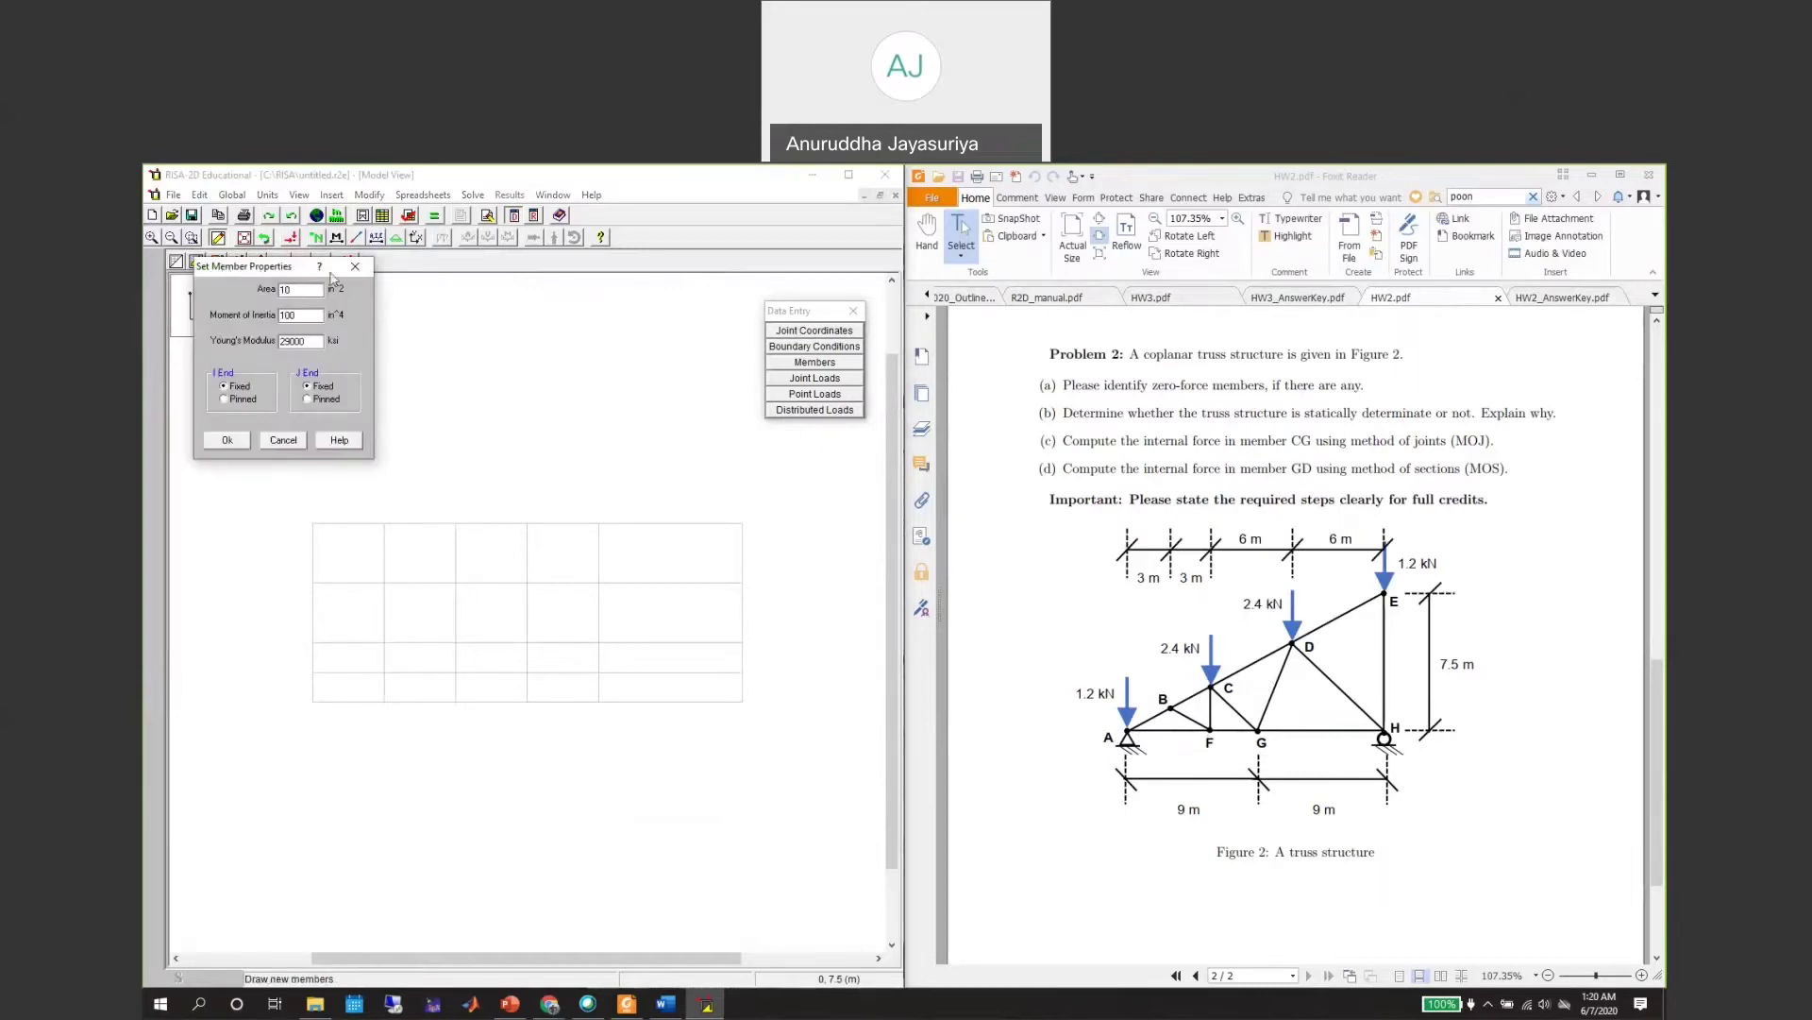
pyautogui.moveTo(298, 272); pyautogui.dragTo(361, 324)
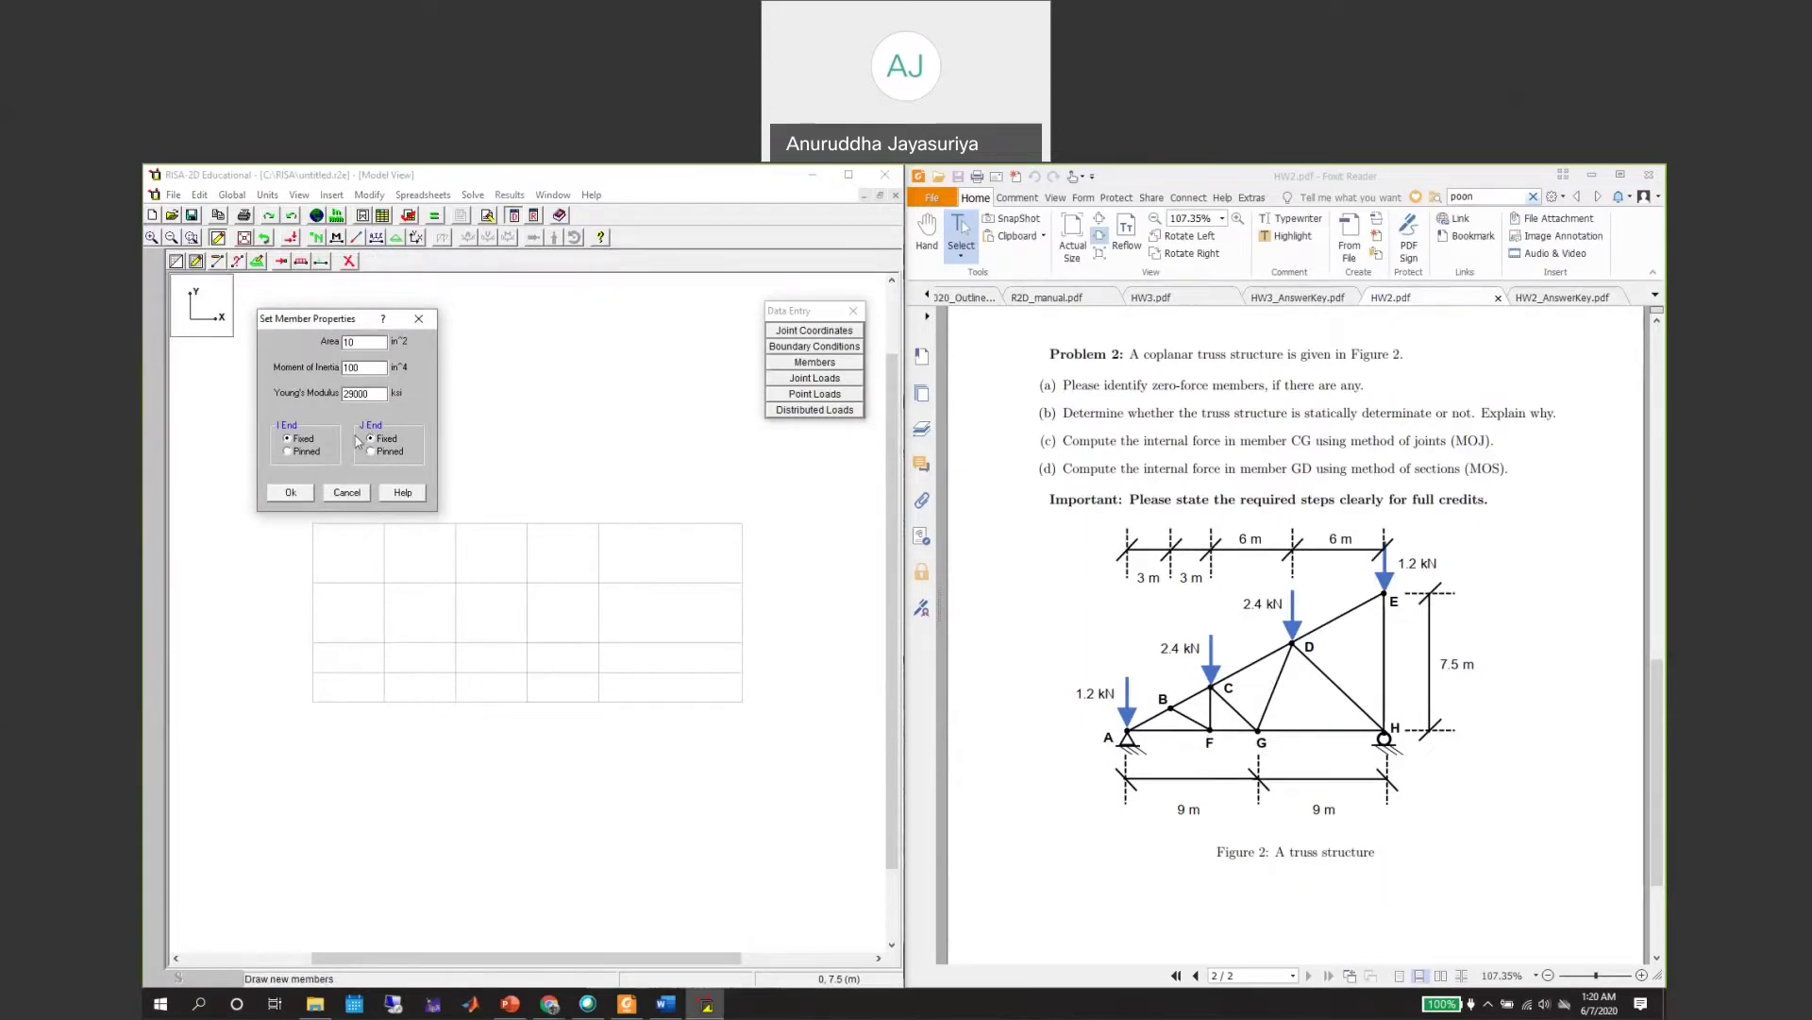
pyautogui.click(304, 453)
# Draw the sloped top chord from joint A through B, C and D to E.
pyautogui.click(292, 492)
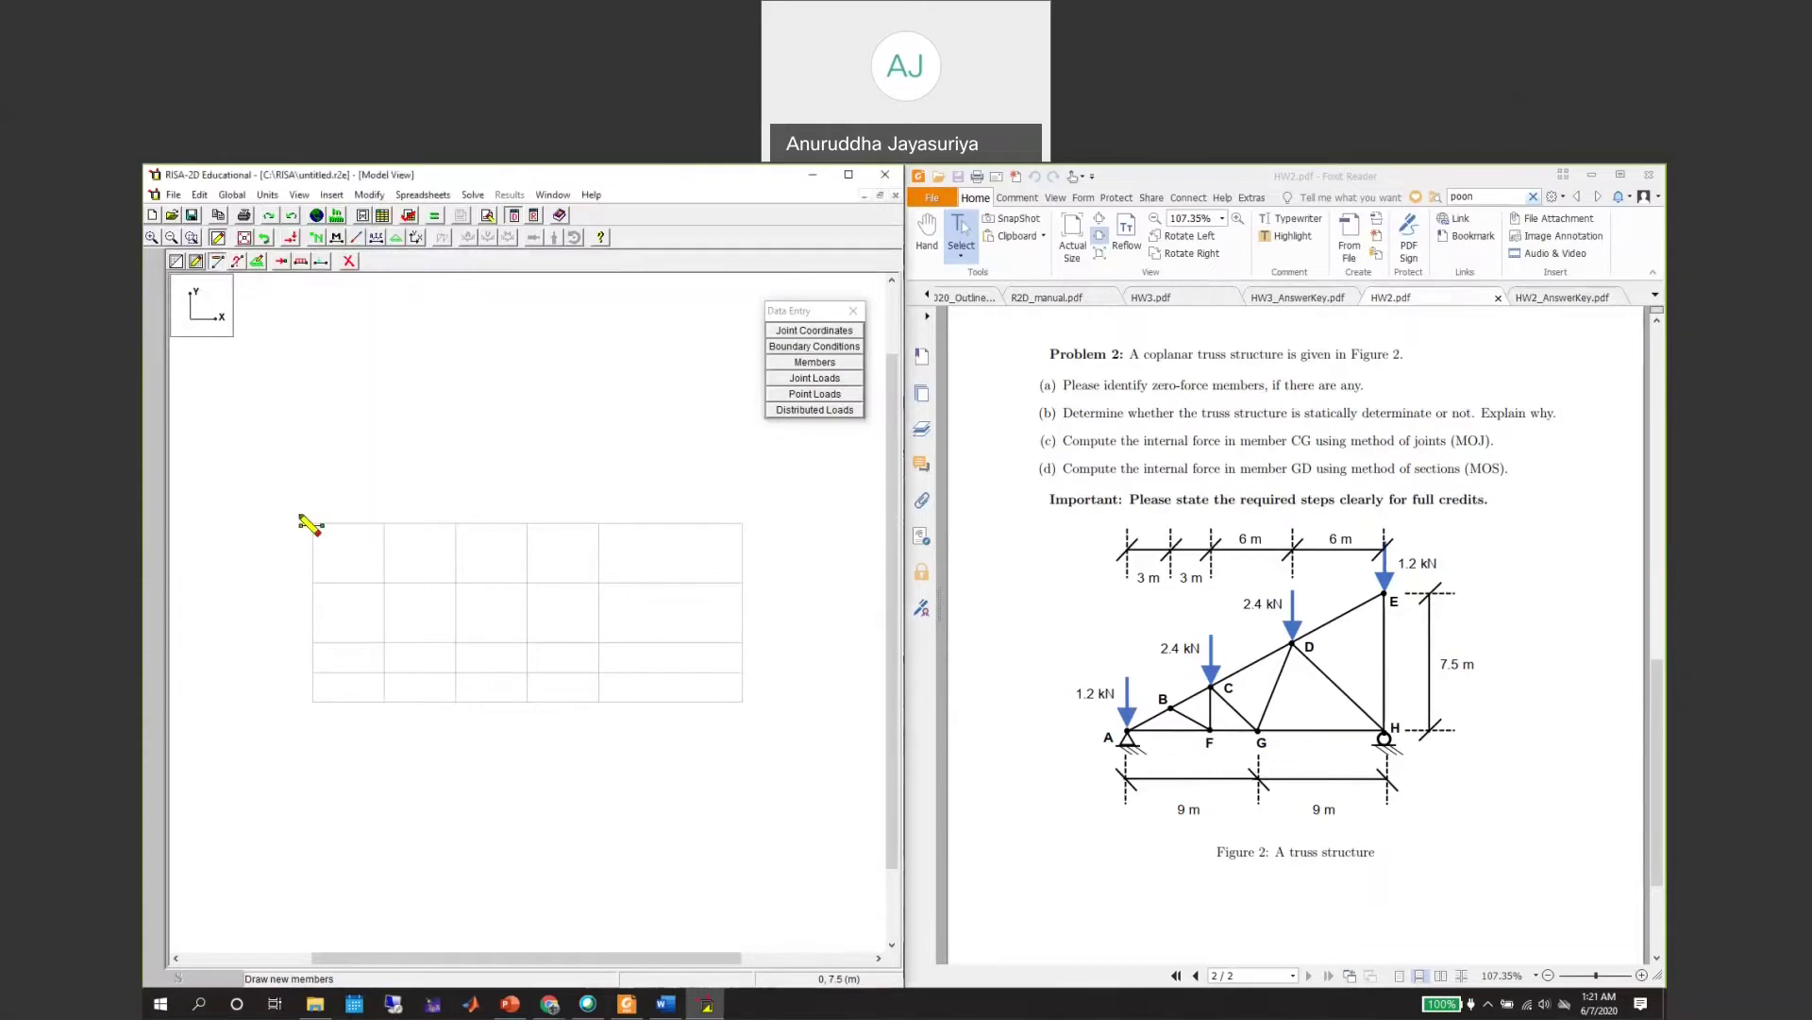
pyautogui.click(313, 701)
pyautogui.click(384, 672)
pyautogui.click(454, 644)
pyautogui.click(598, 585)
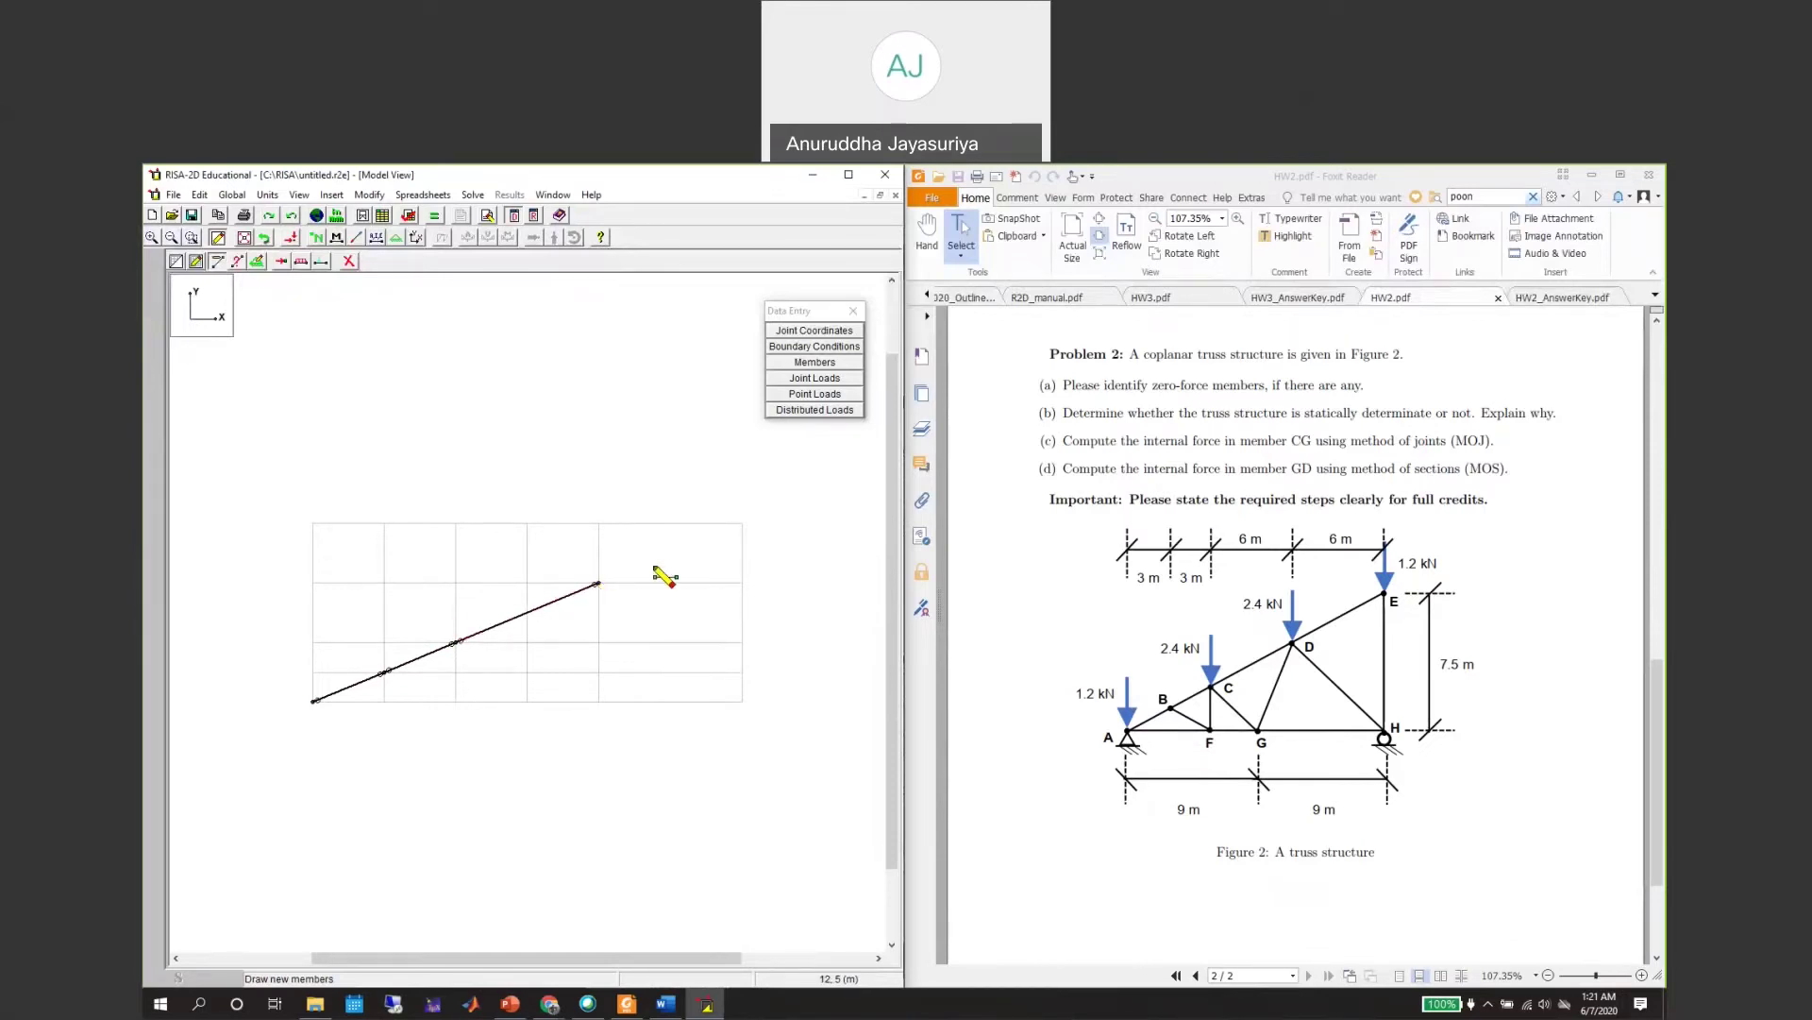
pyautogui.click(742, 524)
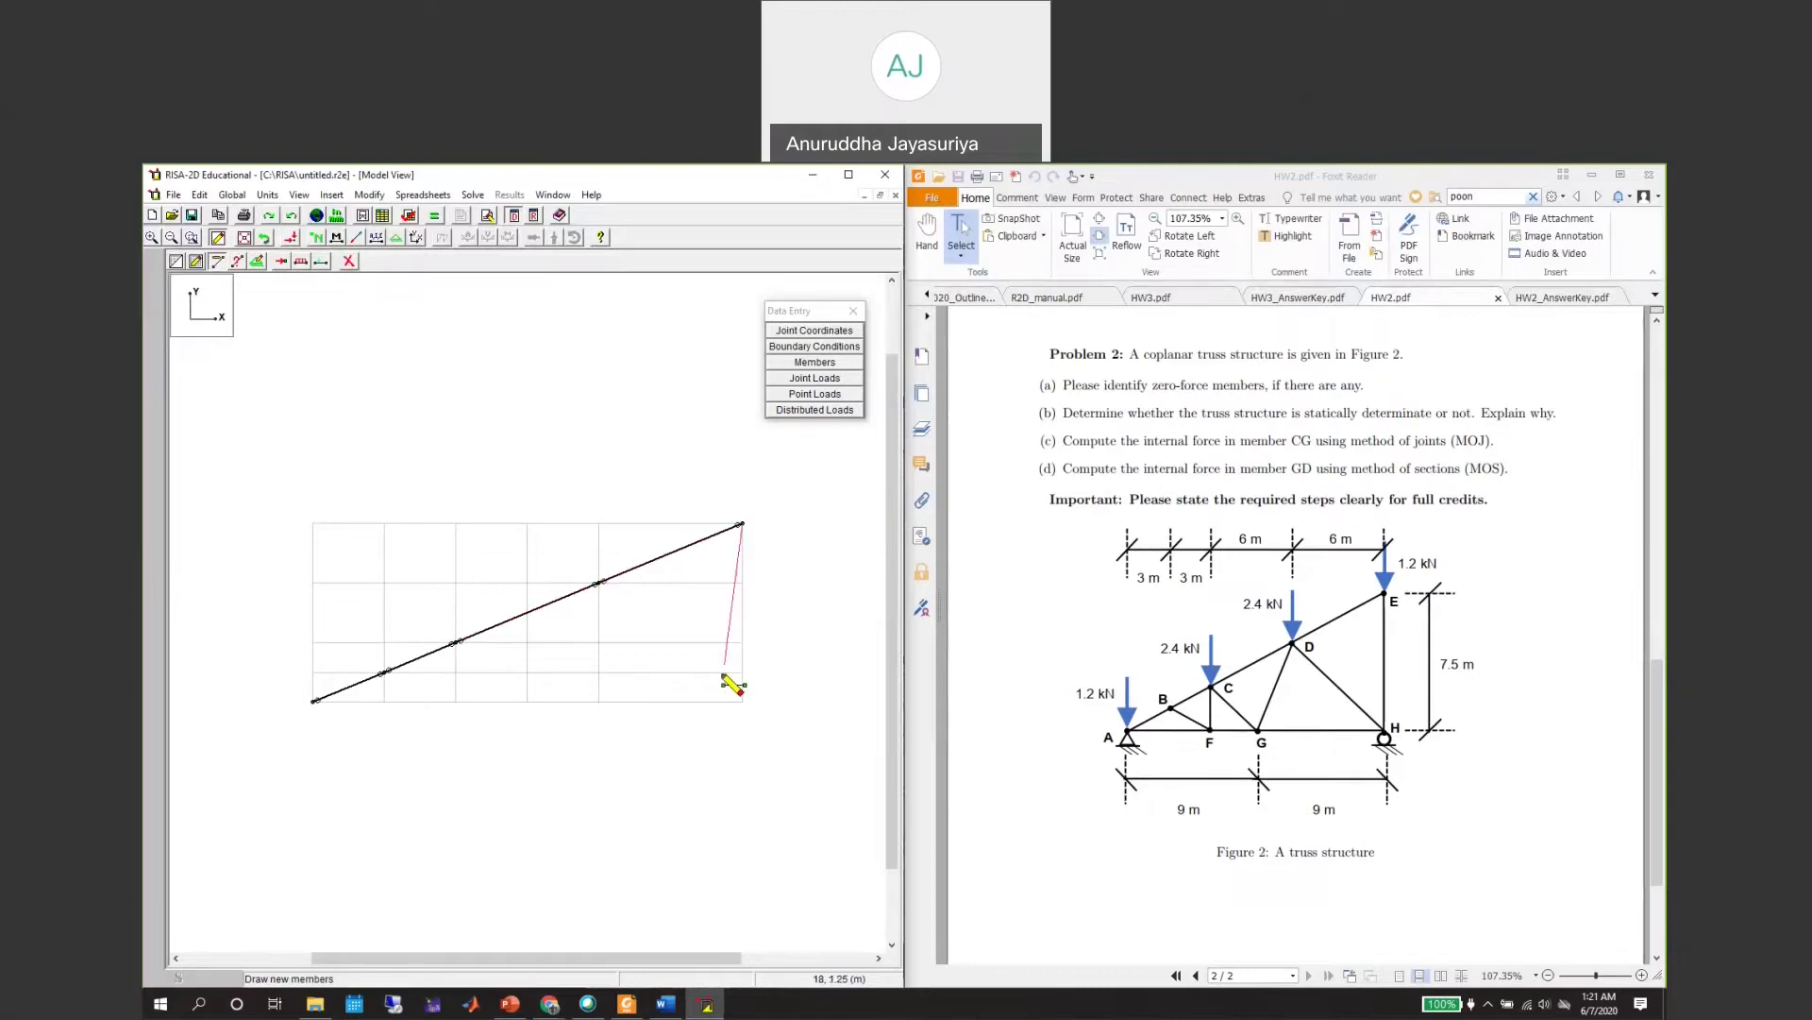
pyautogui.rightClick(751, 713)
# Draw the bottom chord from A to H and the vertical from H up to E.
pyautogui.click(314, 701)
pyautogui.click(382, 701)
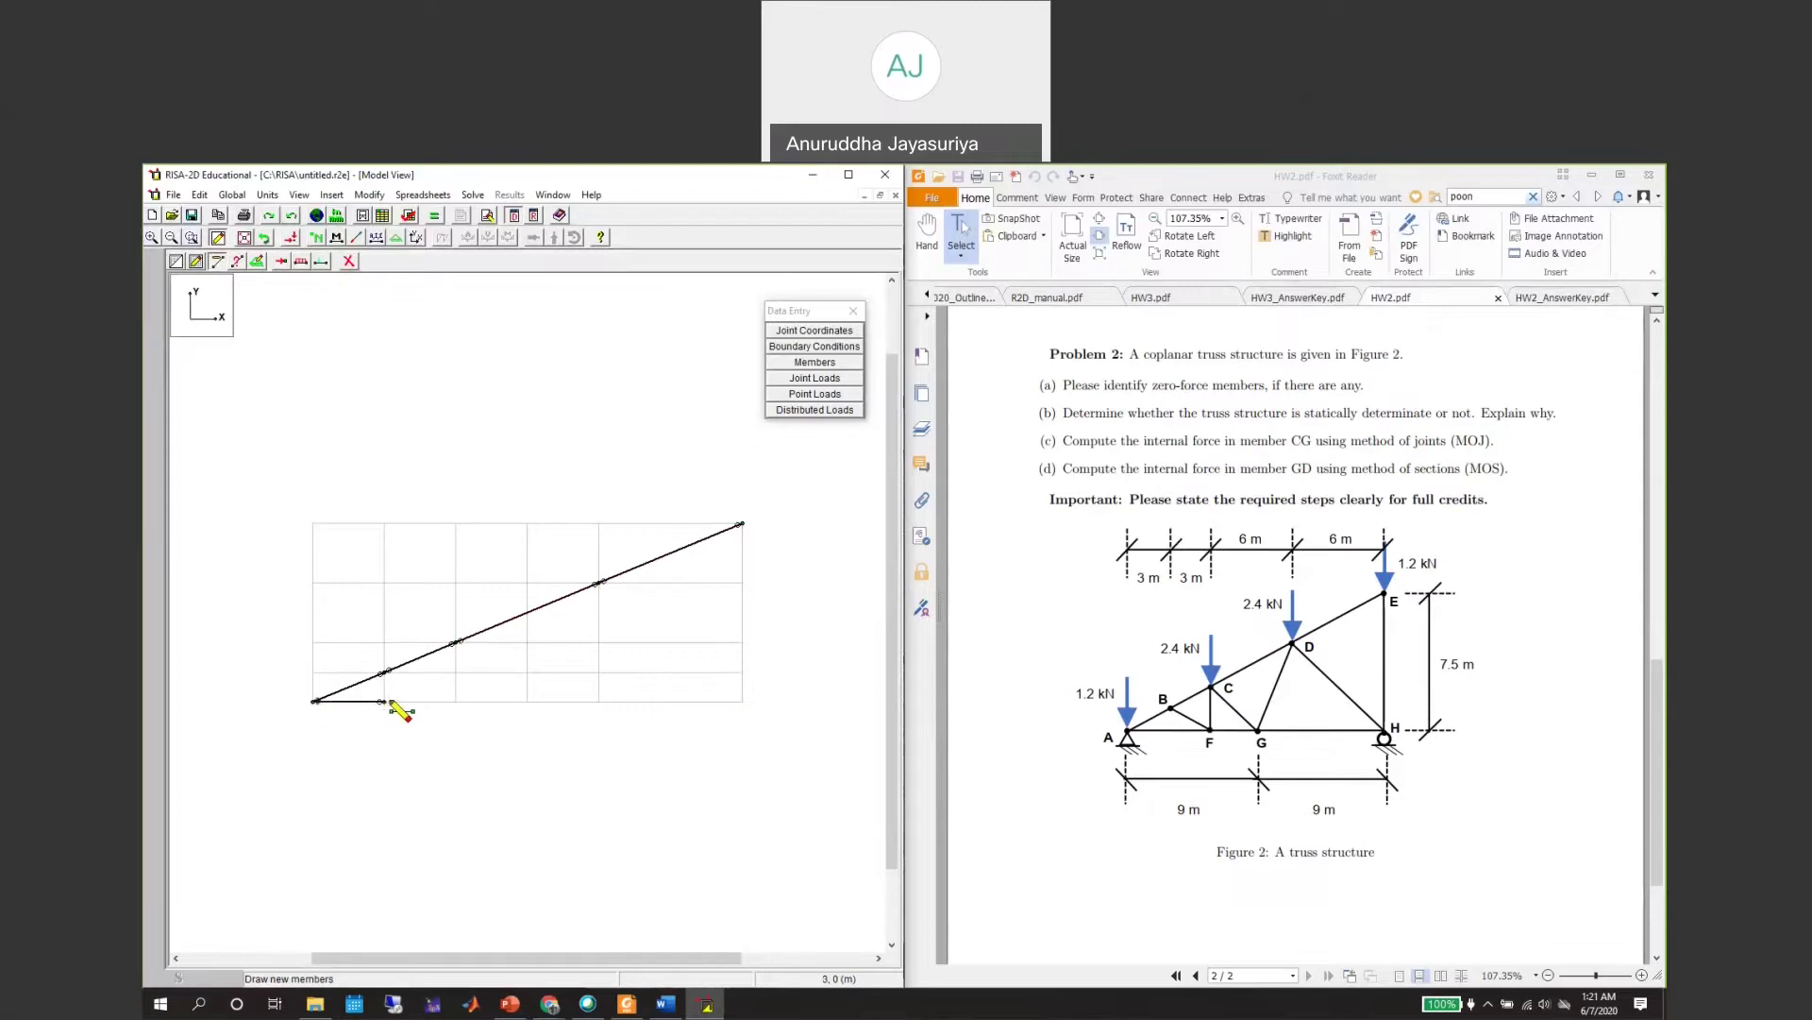
pyautogui.click(454, 701)
pyautogui.click(526, 701)
pyautogui.click(597, 701)
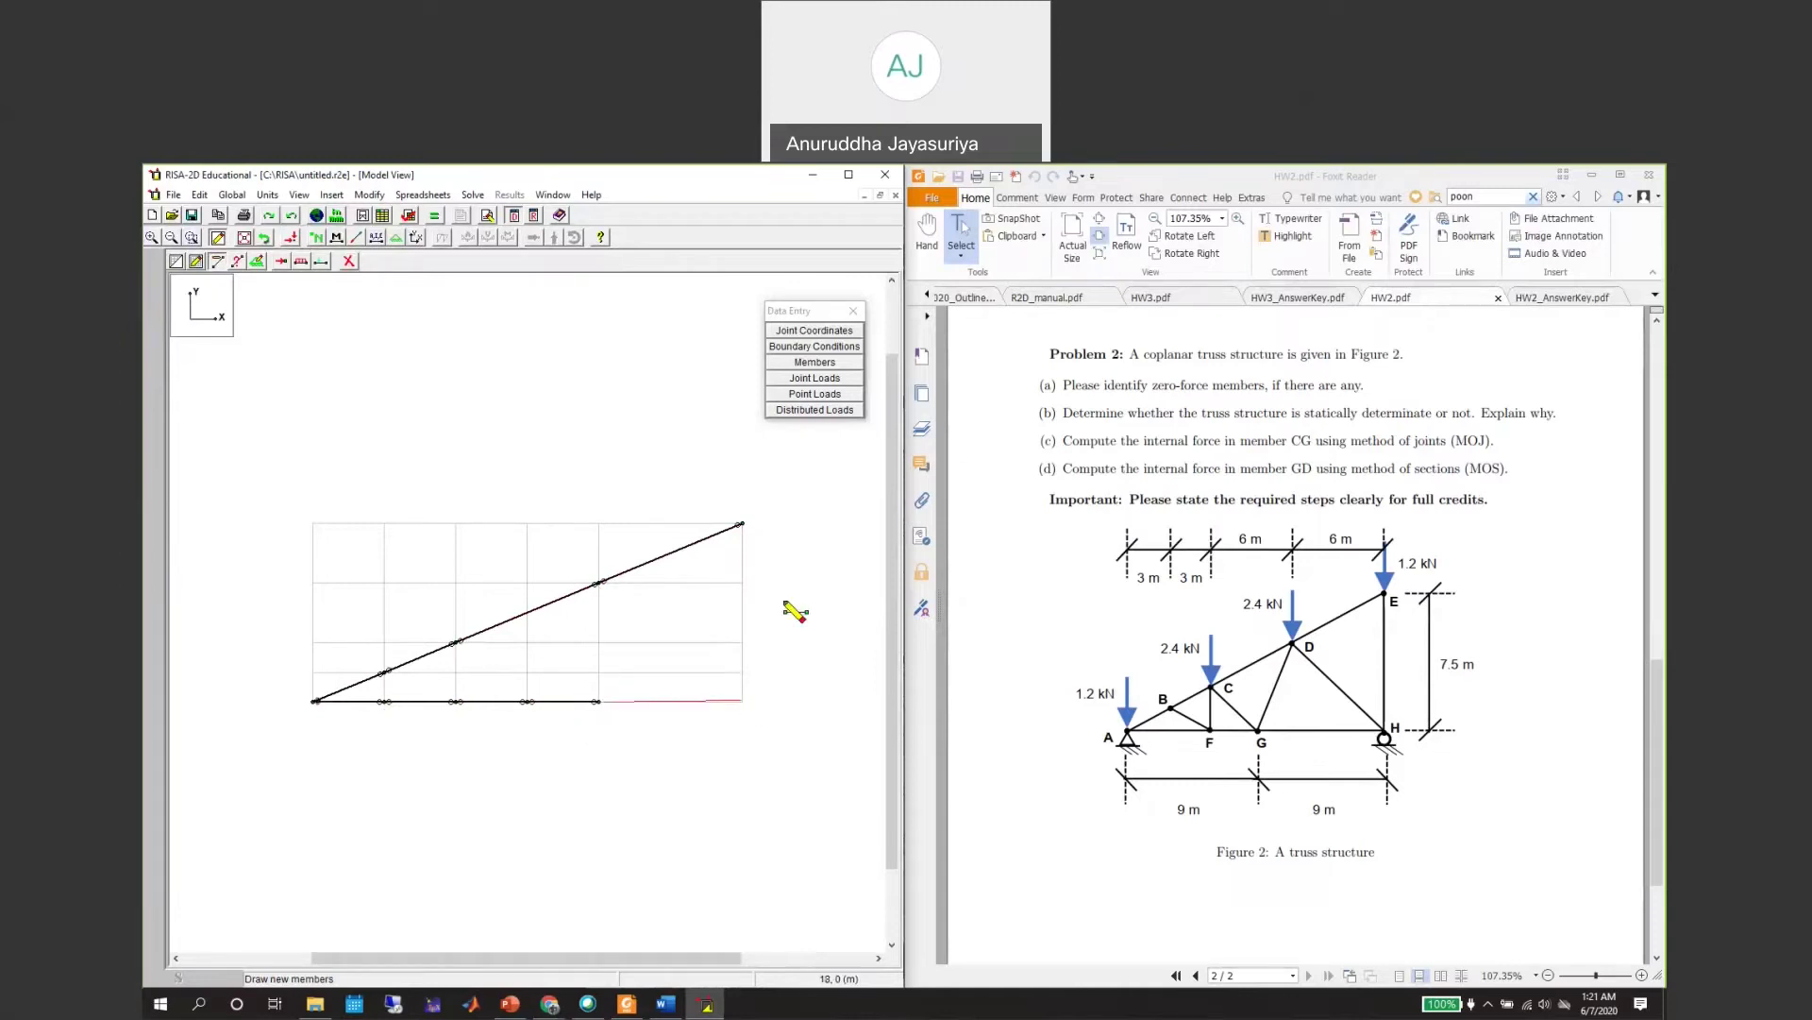
pyautogui.click(743, 701)
pyautogui.click(743, 525)
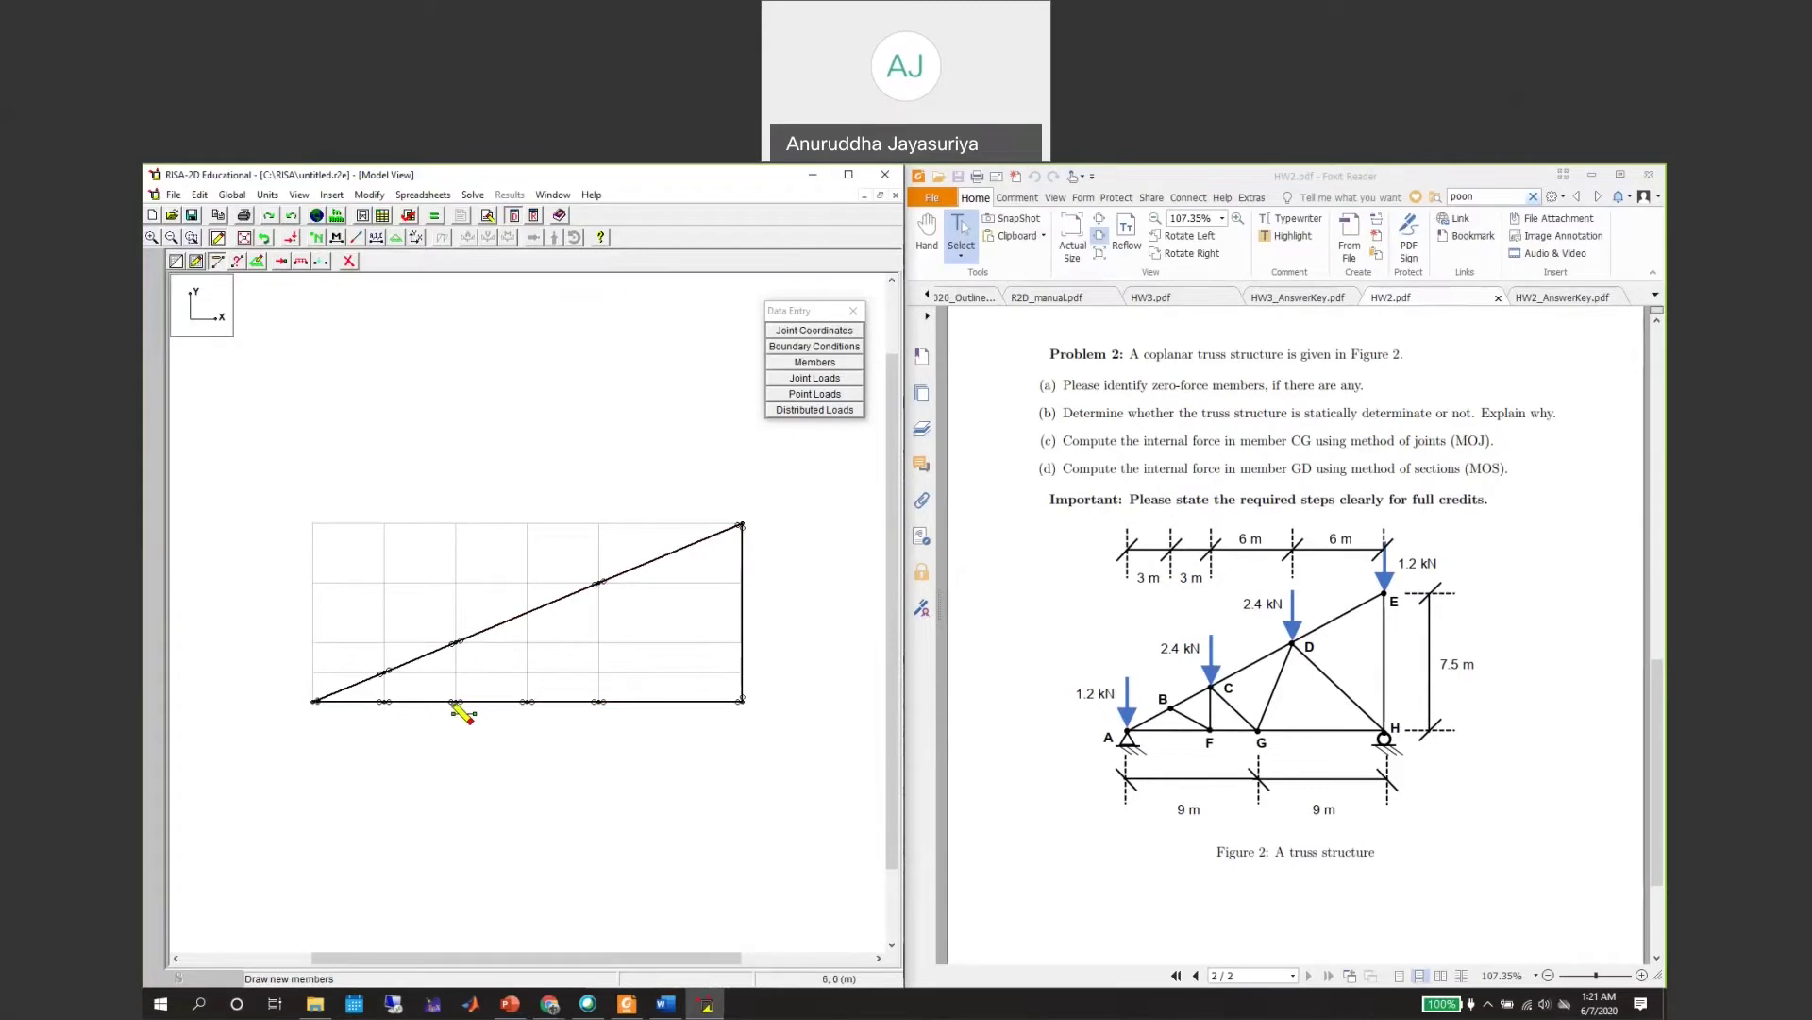
# Add the web members B–F, F–C, C–G, G–D and D–H.
pyautogui.click(387, 672)
pyautogui.click(455, 700)
pyautogui.click(456, 643)
pyautogui.click(526, 701)
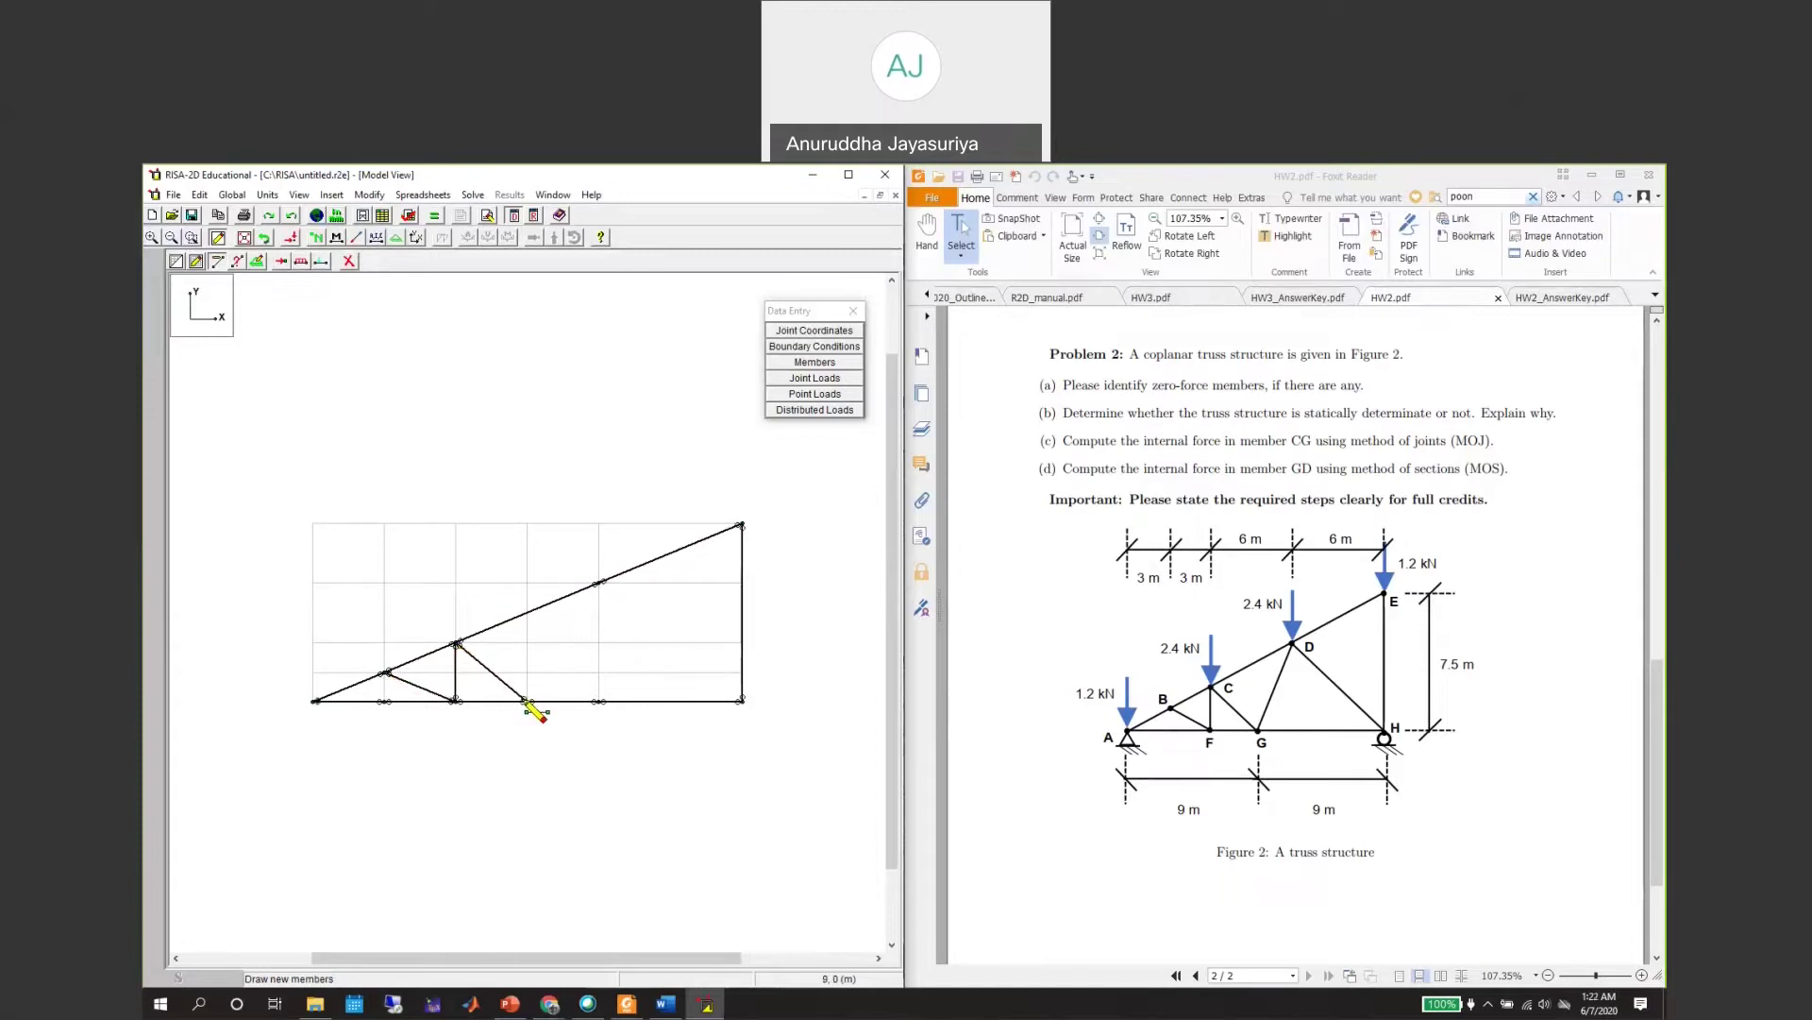
pyautogui.click(599, 585)
pyautogui.click(742, 701)
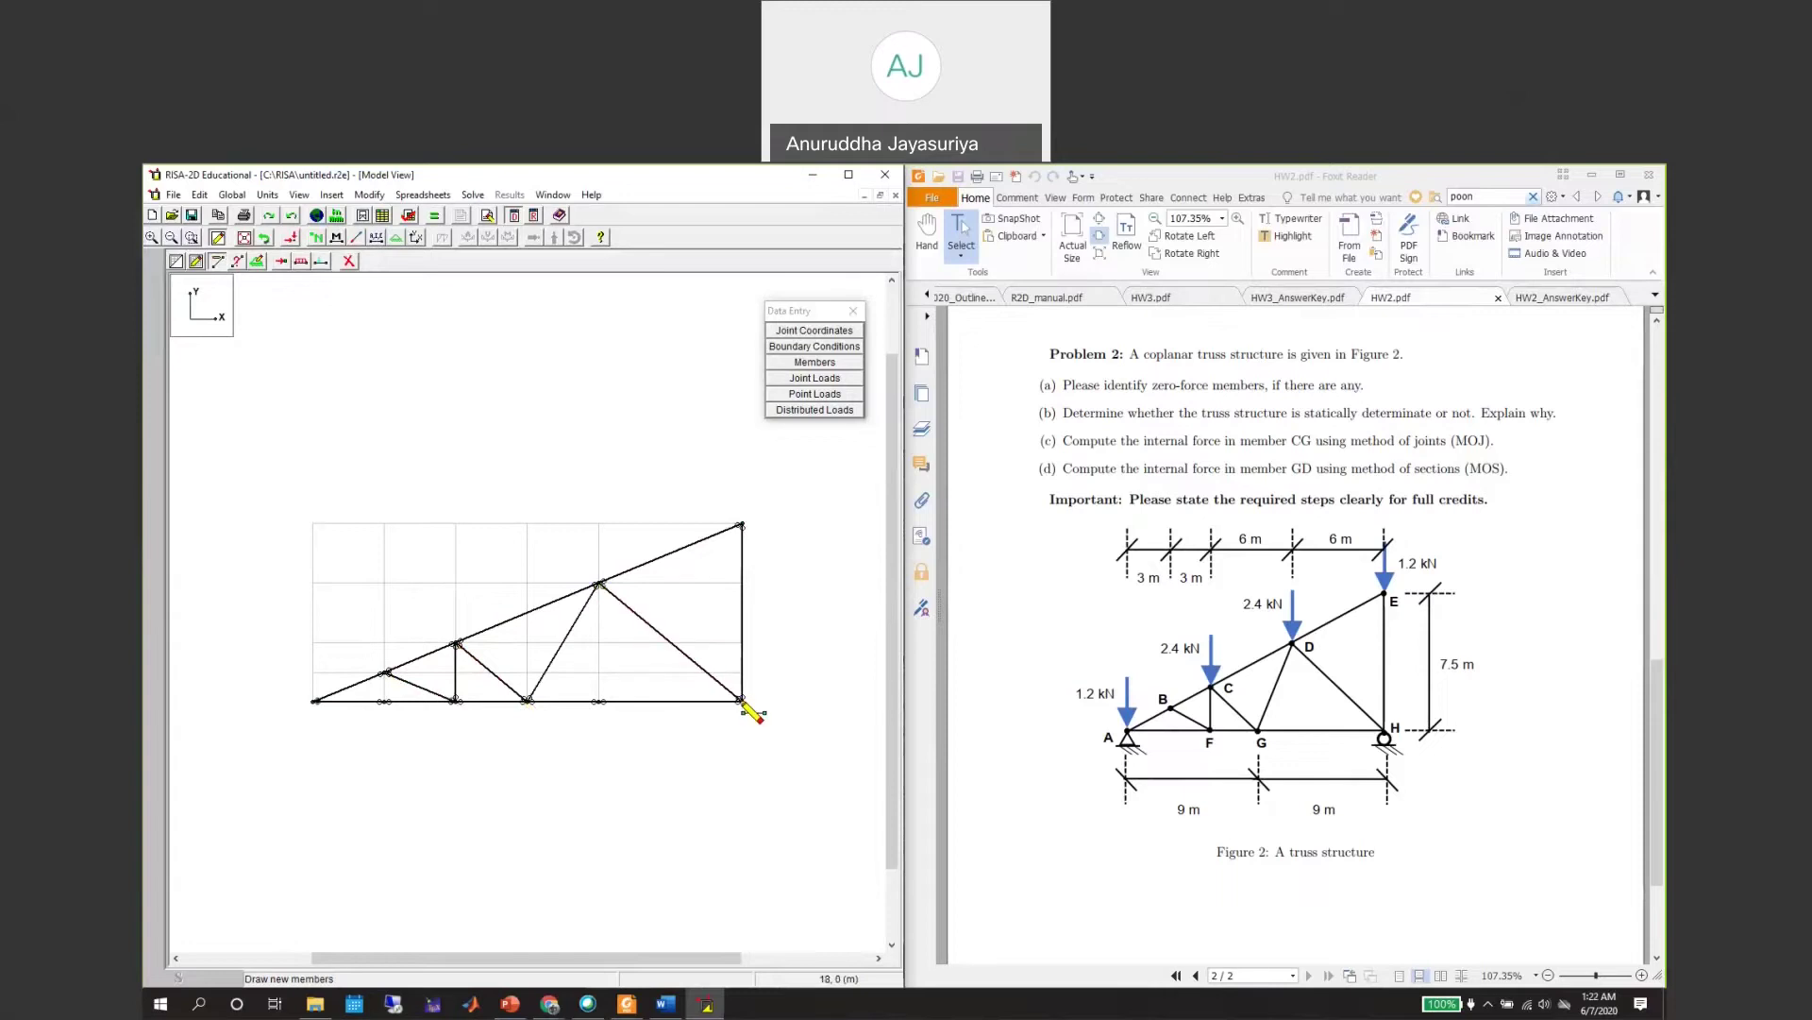
# Delete the two bottom-chord segments between 9 m and joint H.
pyautogui.click(349, 265)
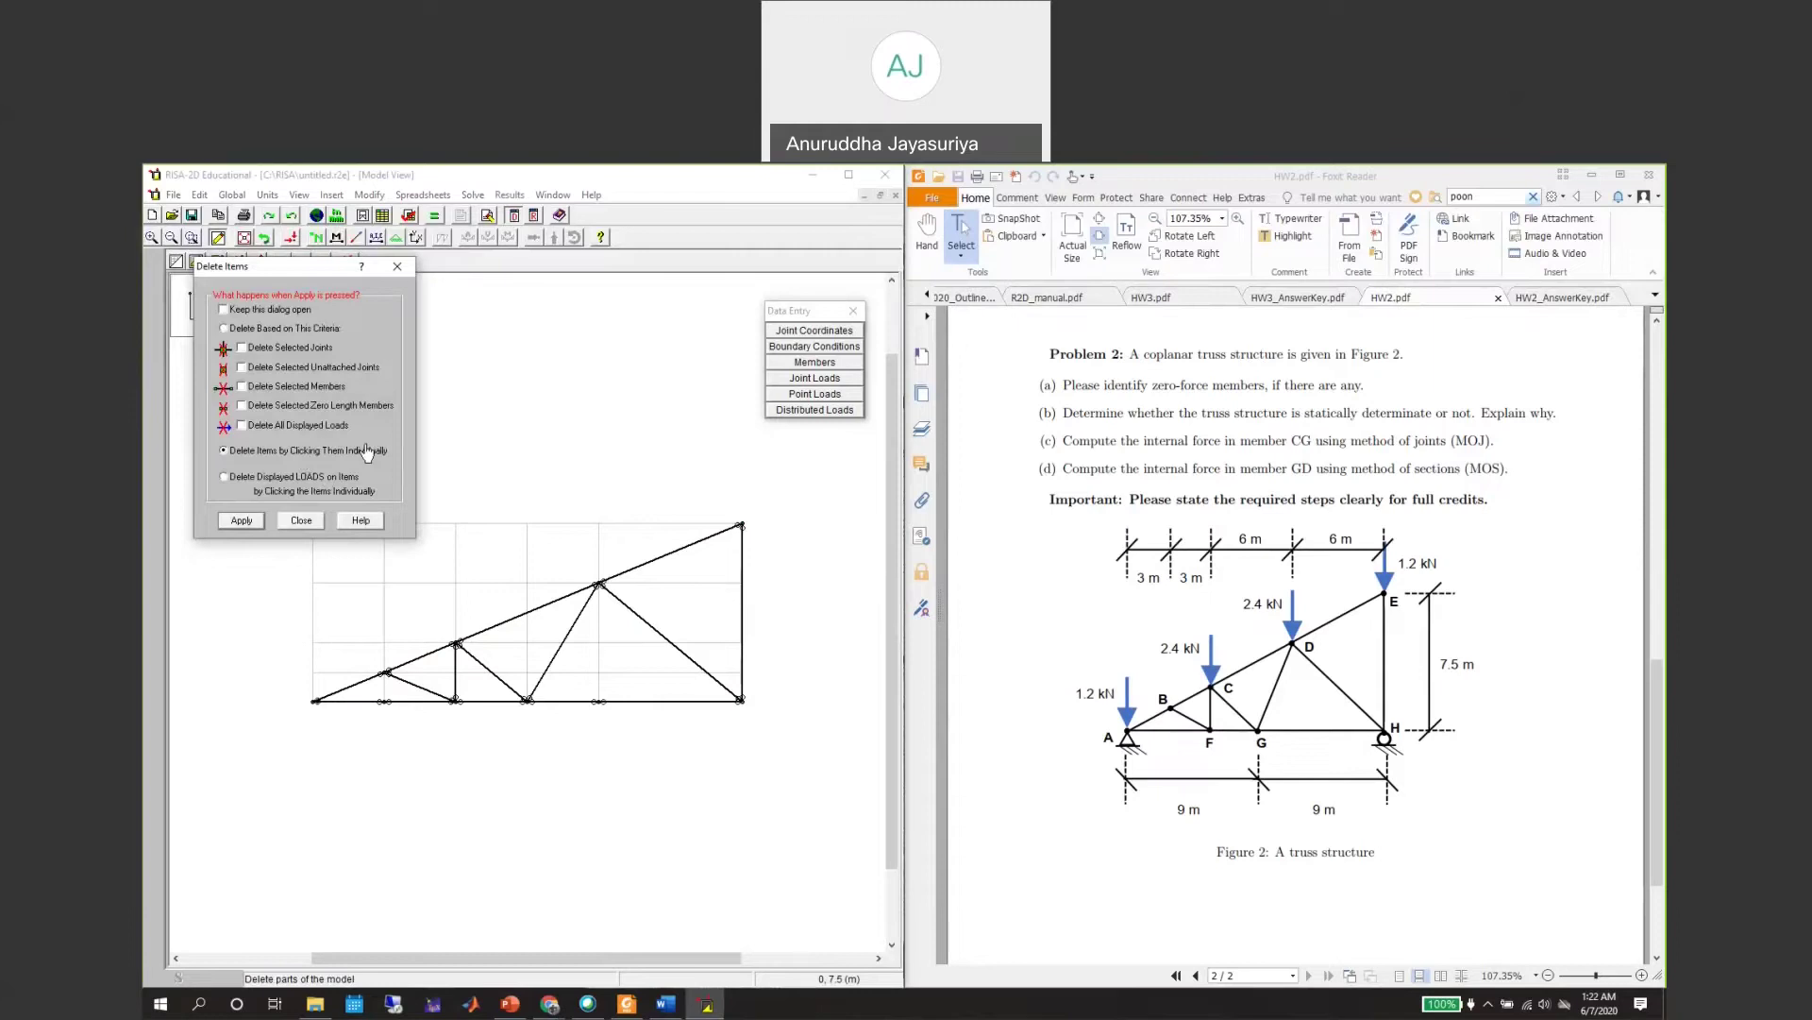
pyautogui.click(238, 520)
pyautogui.click(567, 701)
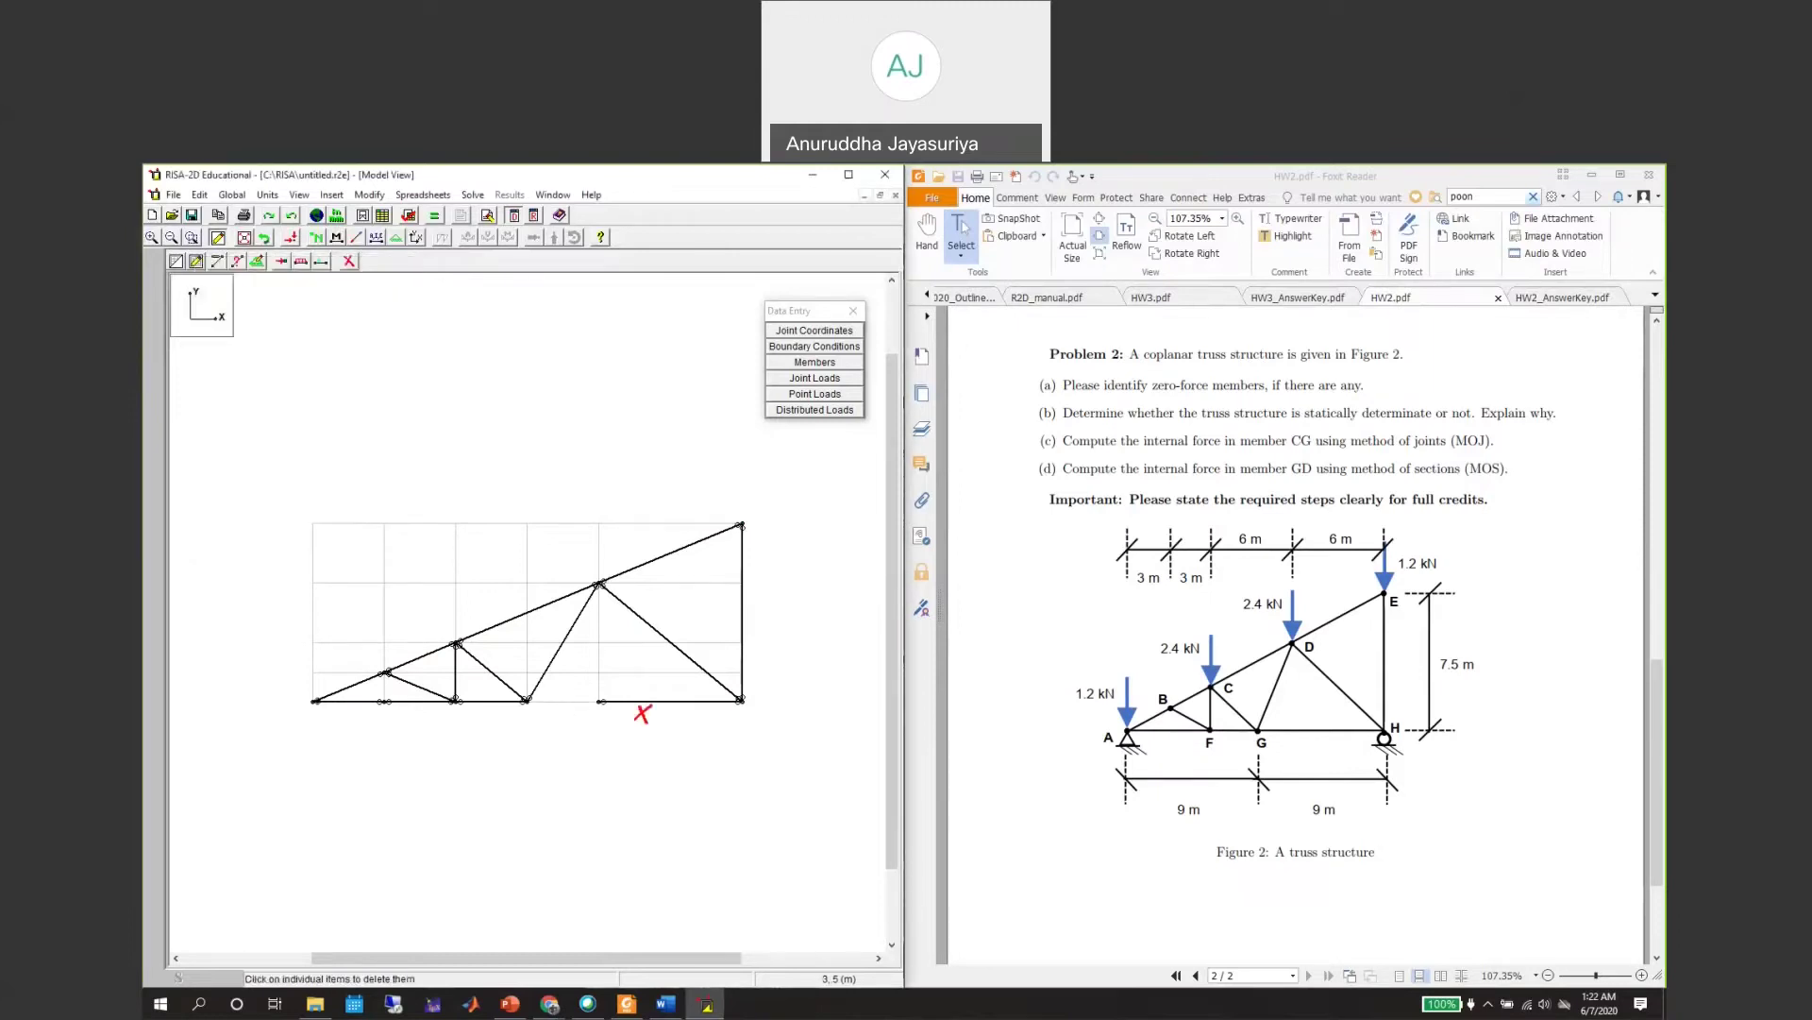
pyautogui.click(644, 702)
# Redraw the bottom chord as a single member from G to H.
pyautogui.click(196, 261)
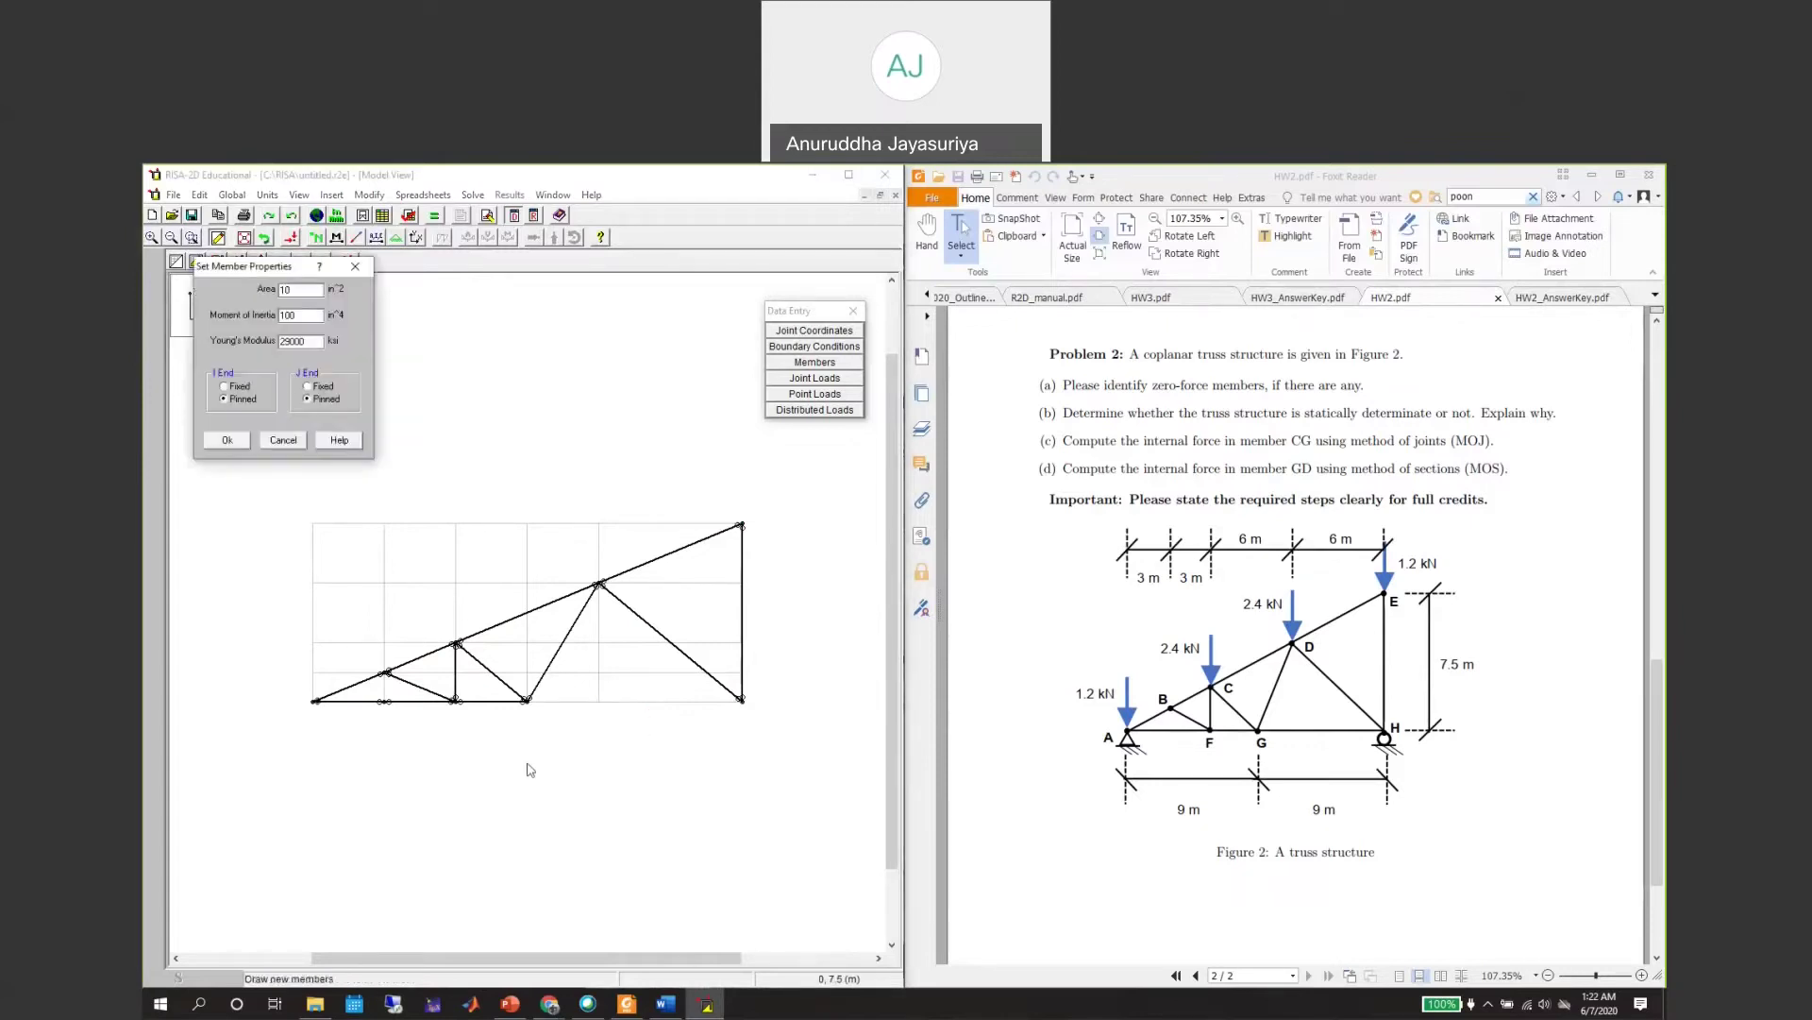
pyautogui.click(226, 440)
pyautogui.click(525, 701)
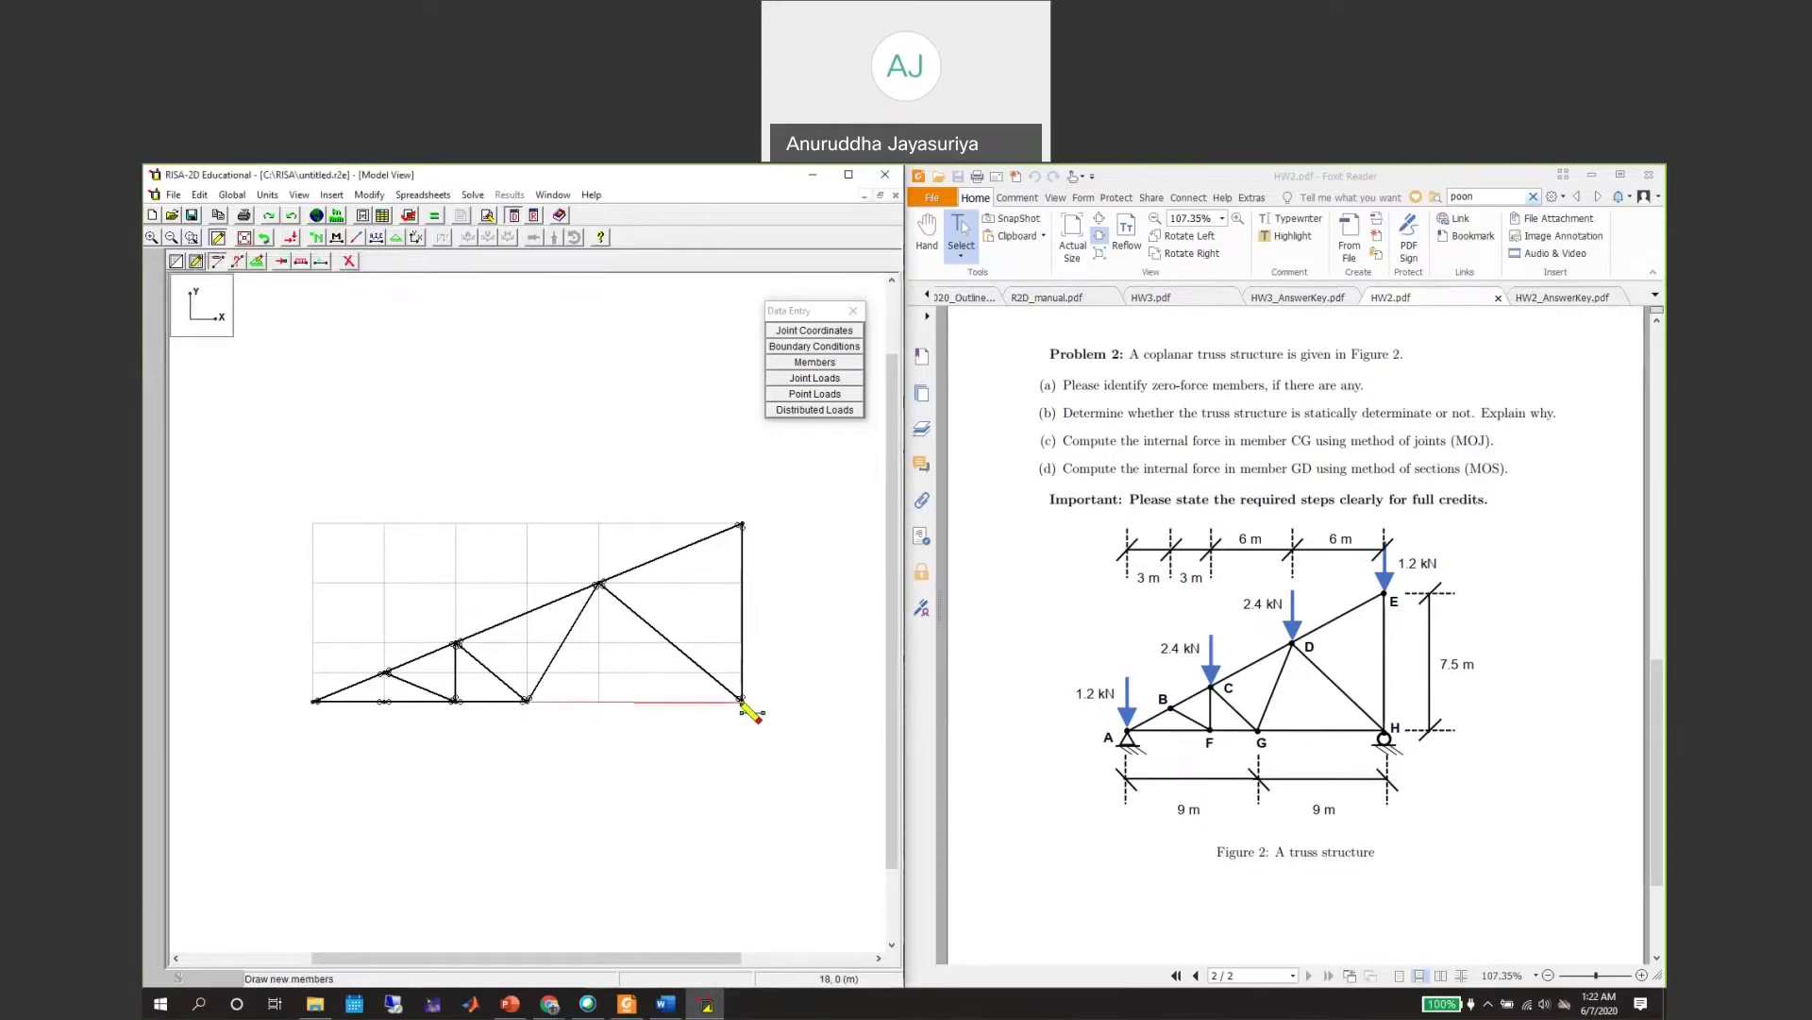
pyautogui.click(742, 701)
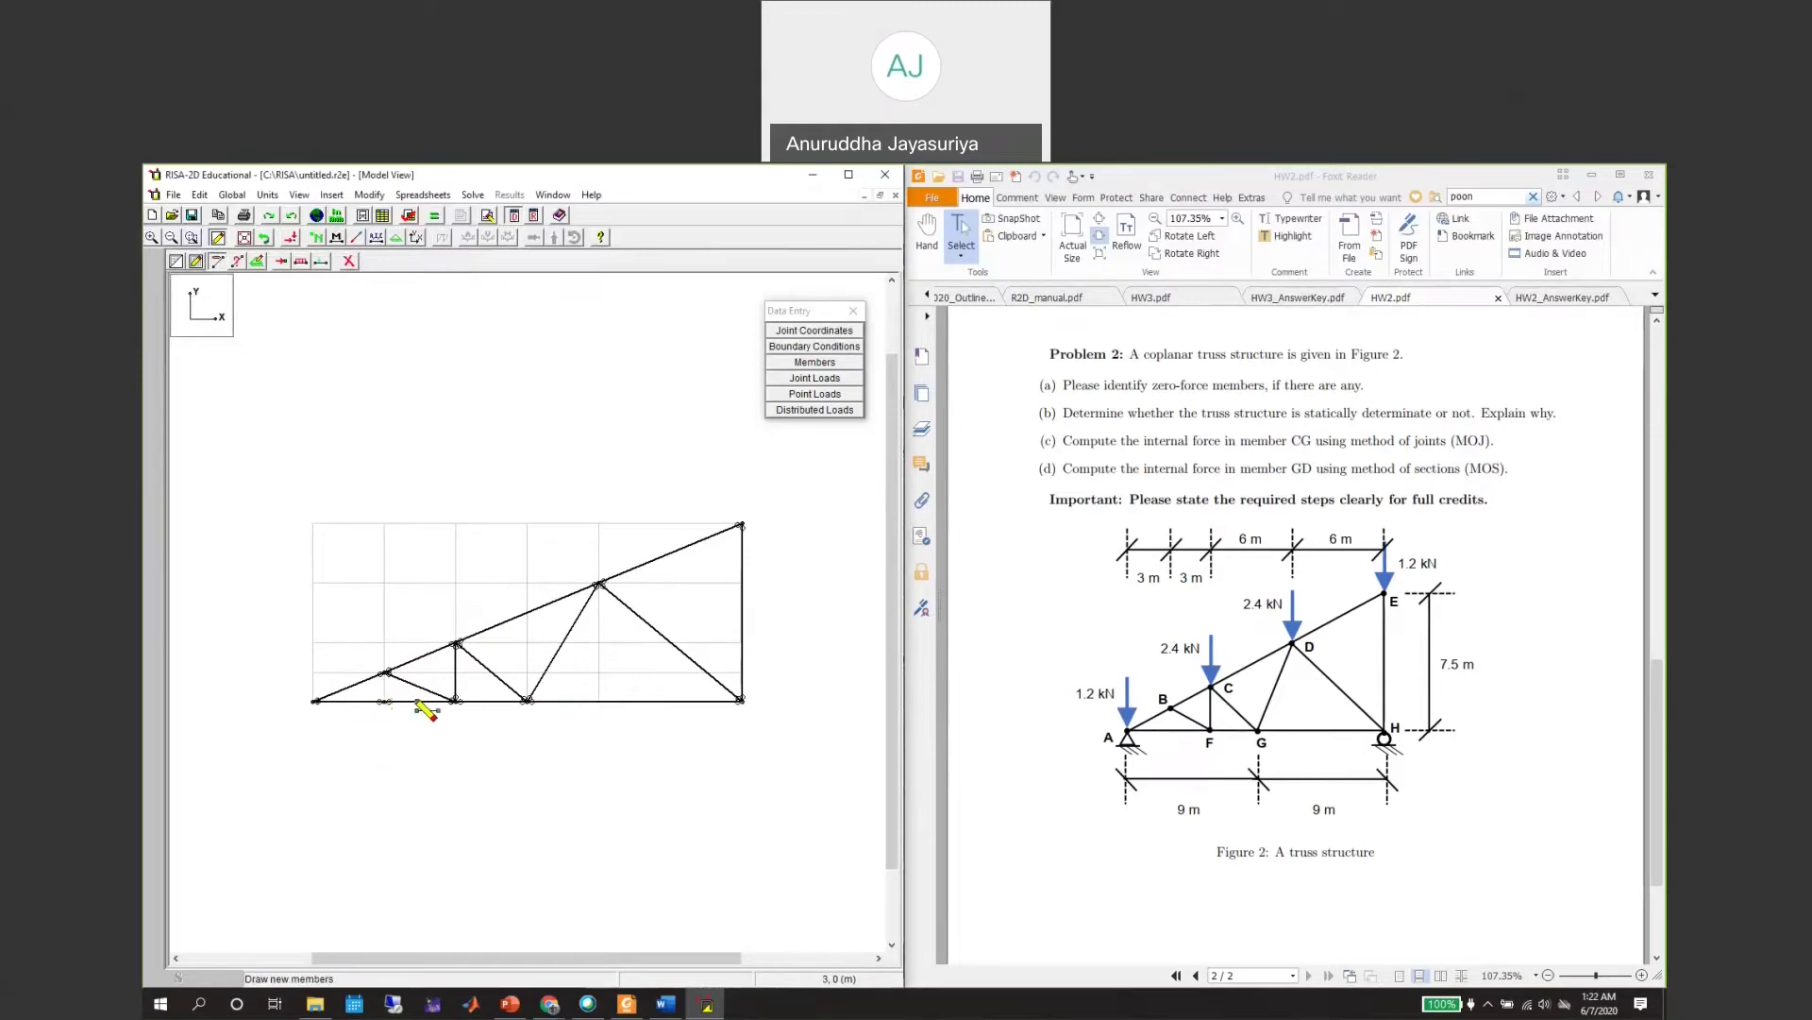
# Draw the bottom-chord member from joint A to the next bottom joint.
pyautogui.click(349, 261)
pyautogui.click(242, 520)
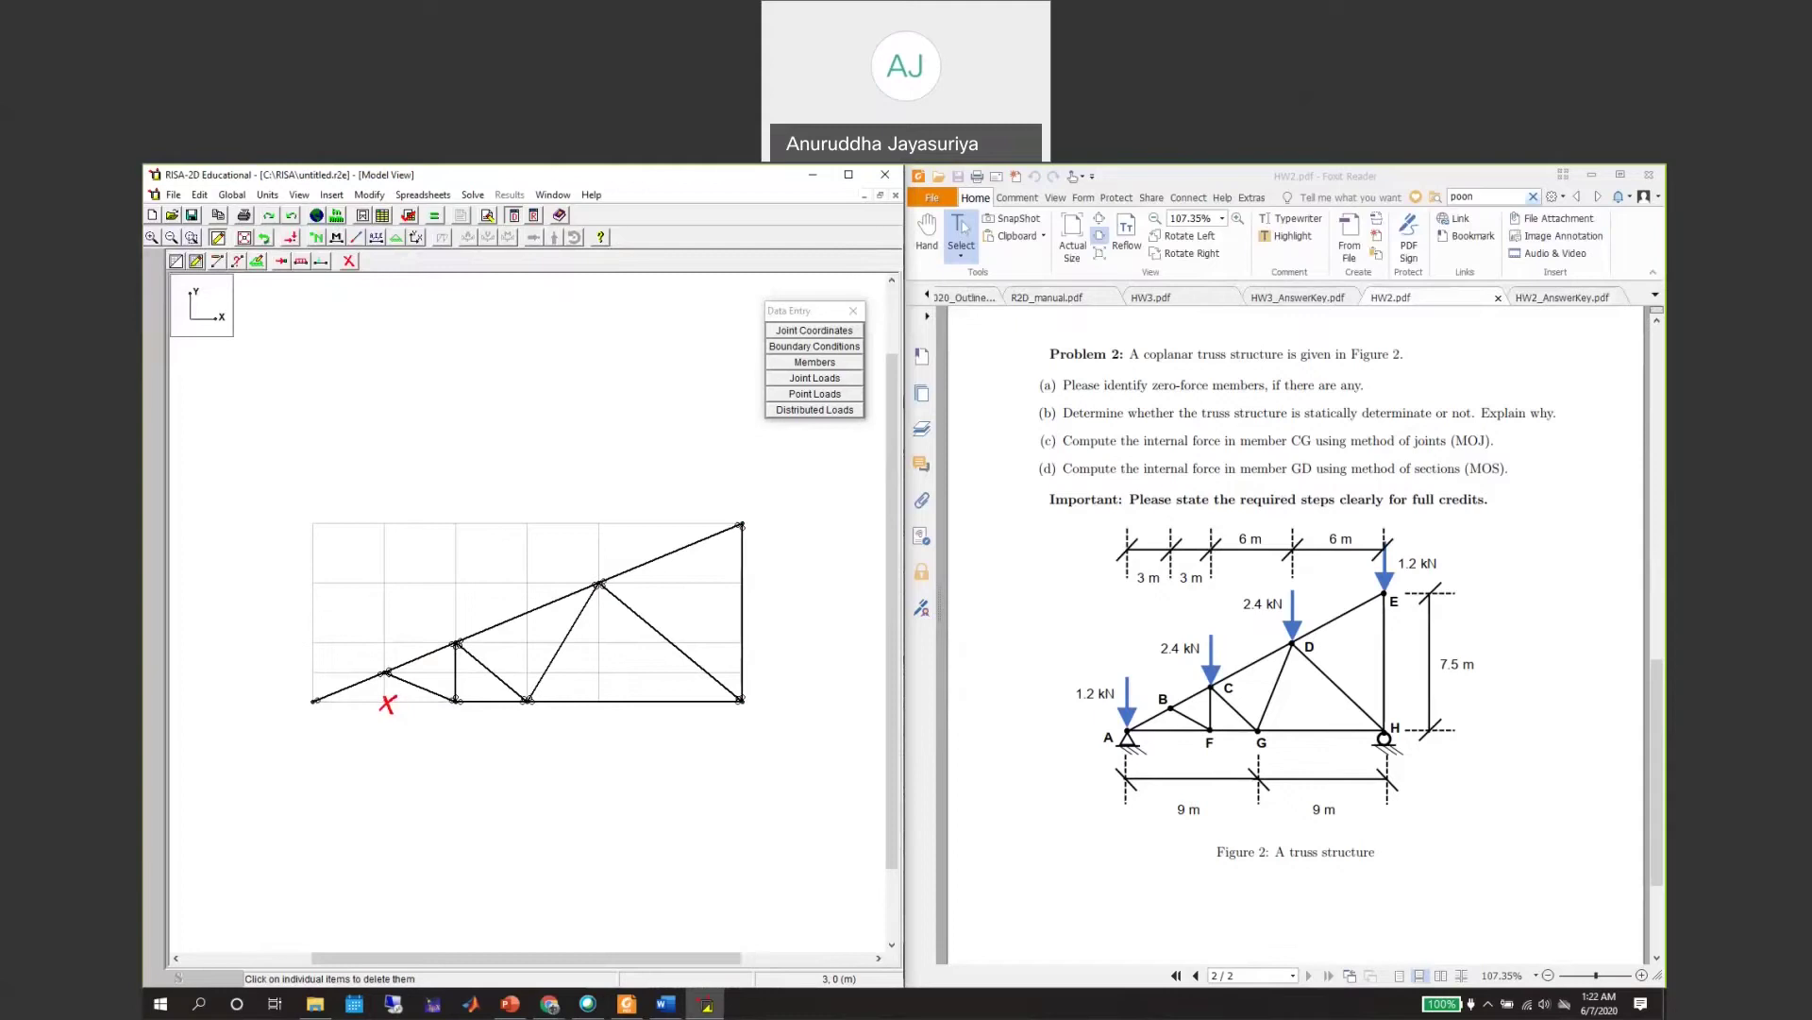
pyautogui.click(216, 262)
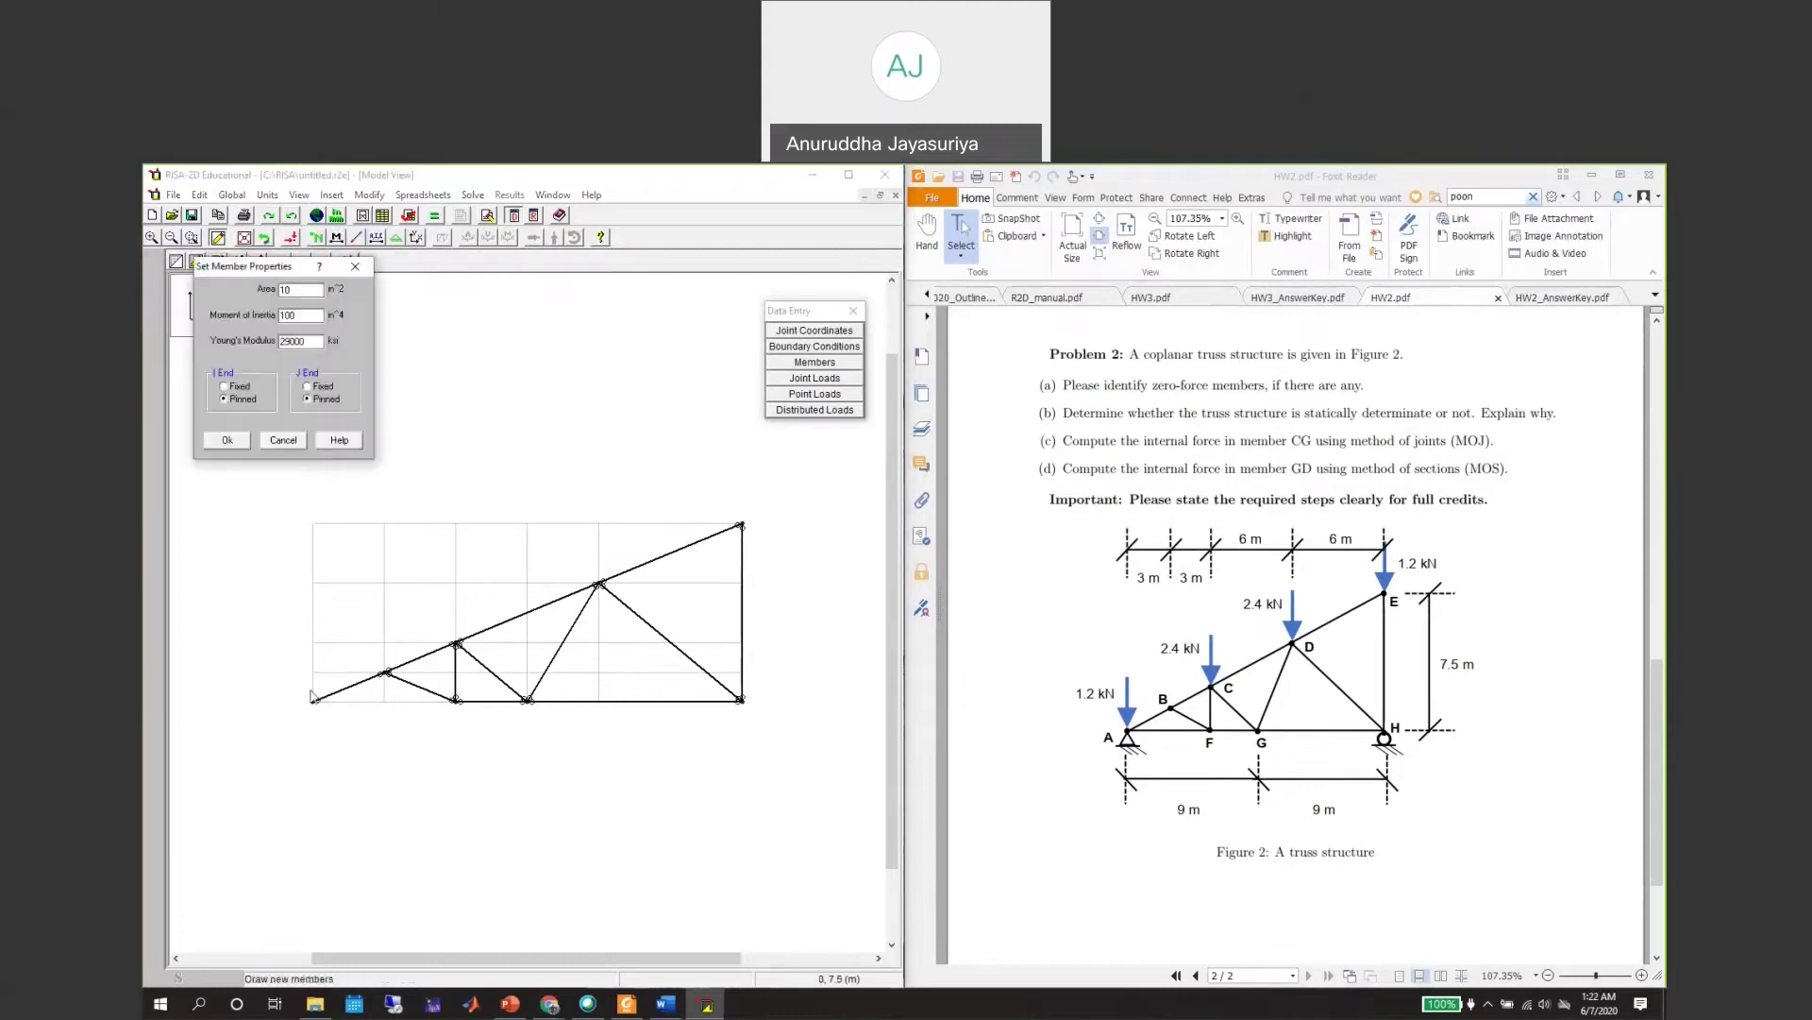
pyautogui.click(231, 443)
pyautogui.click(316, 702)
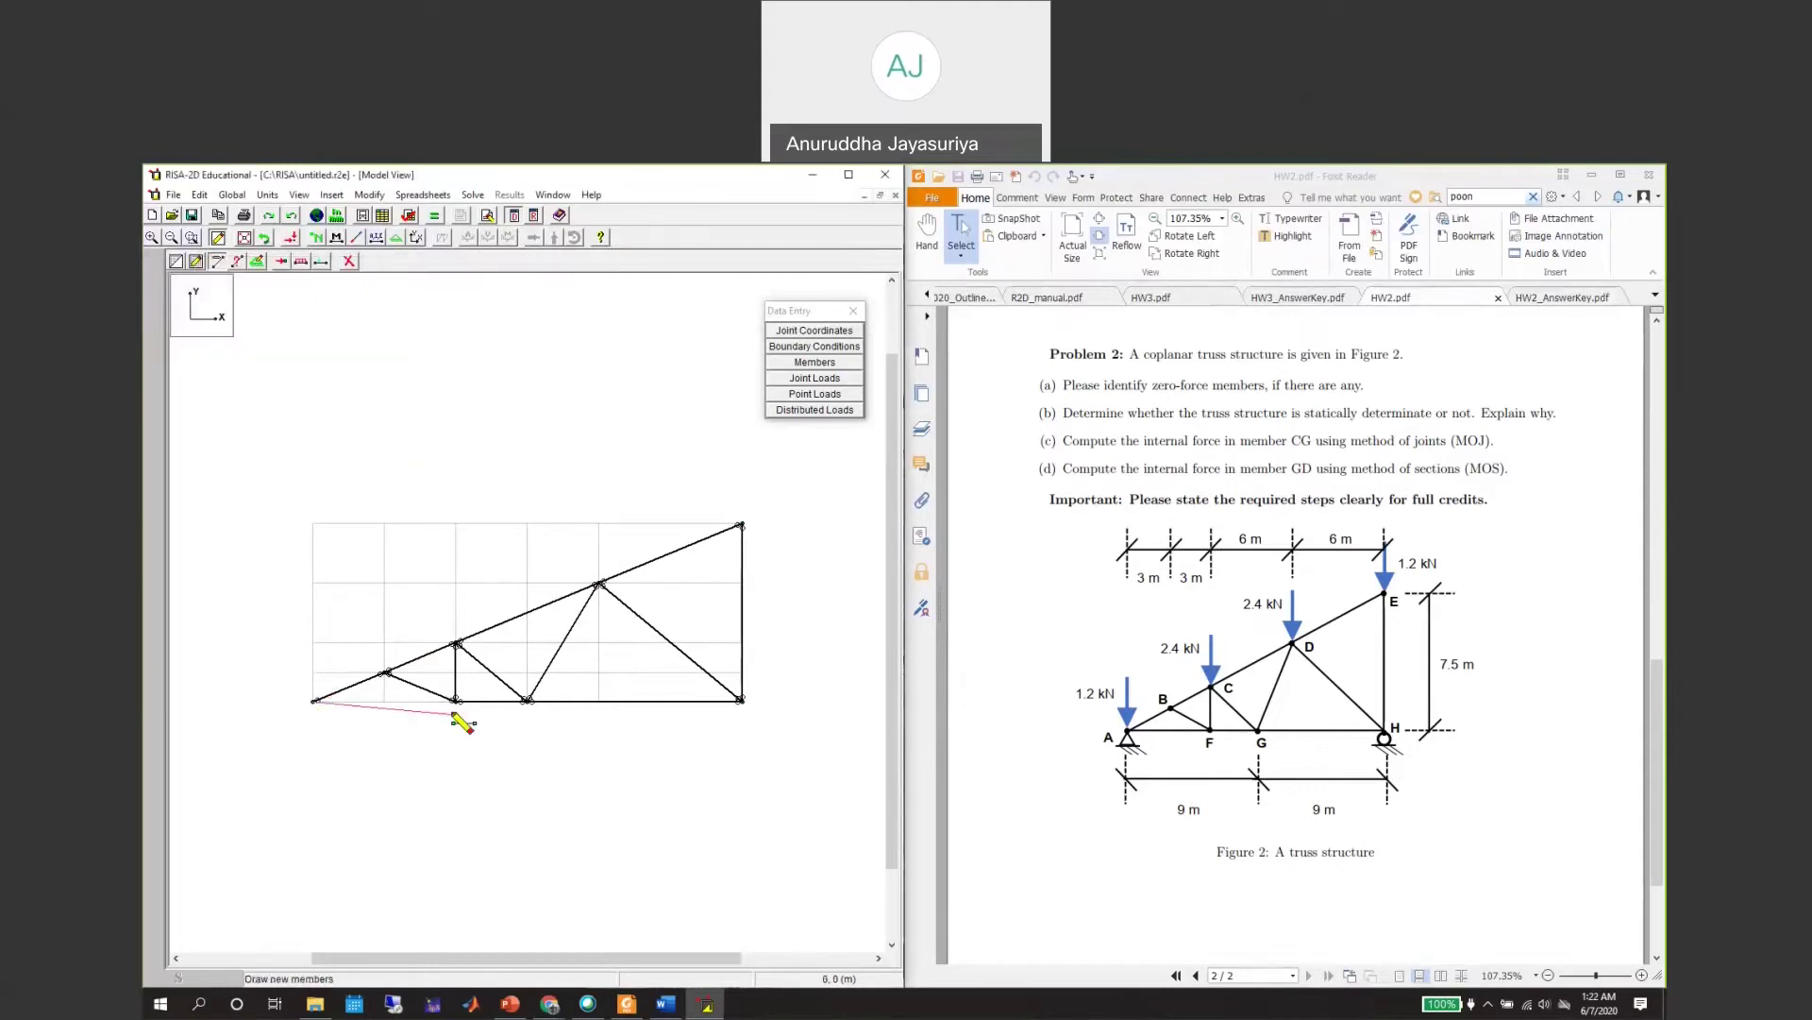
pyautogui.click(456, 700)
# Place a -1.2 kN vertical Y joint load at joint A.
pyautogui.click(281, 264)
pyautogui.click(303, 346)
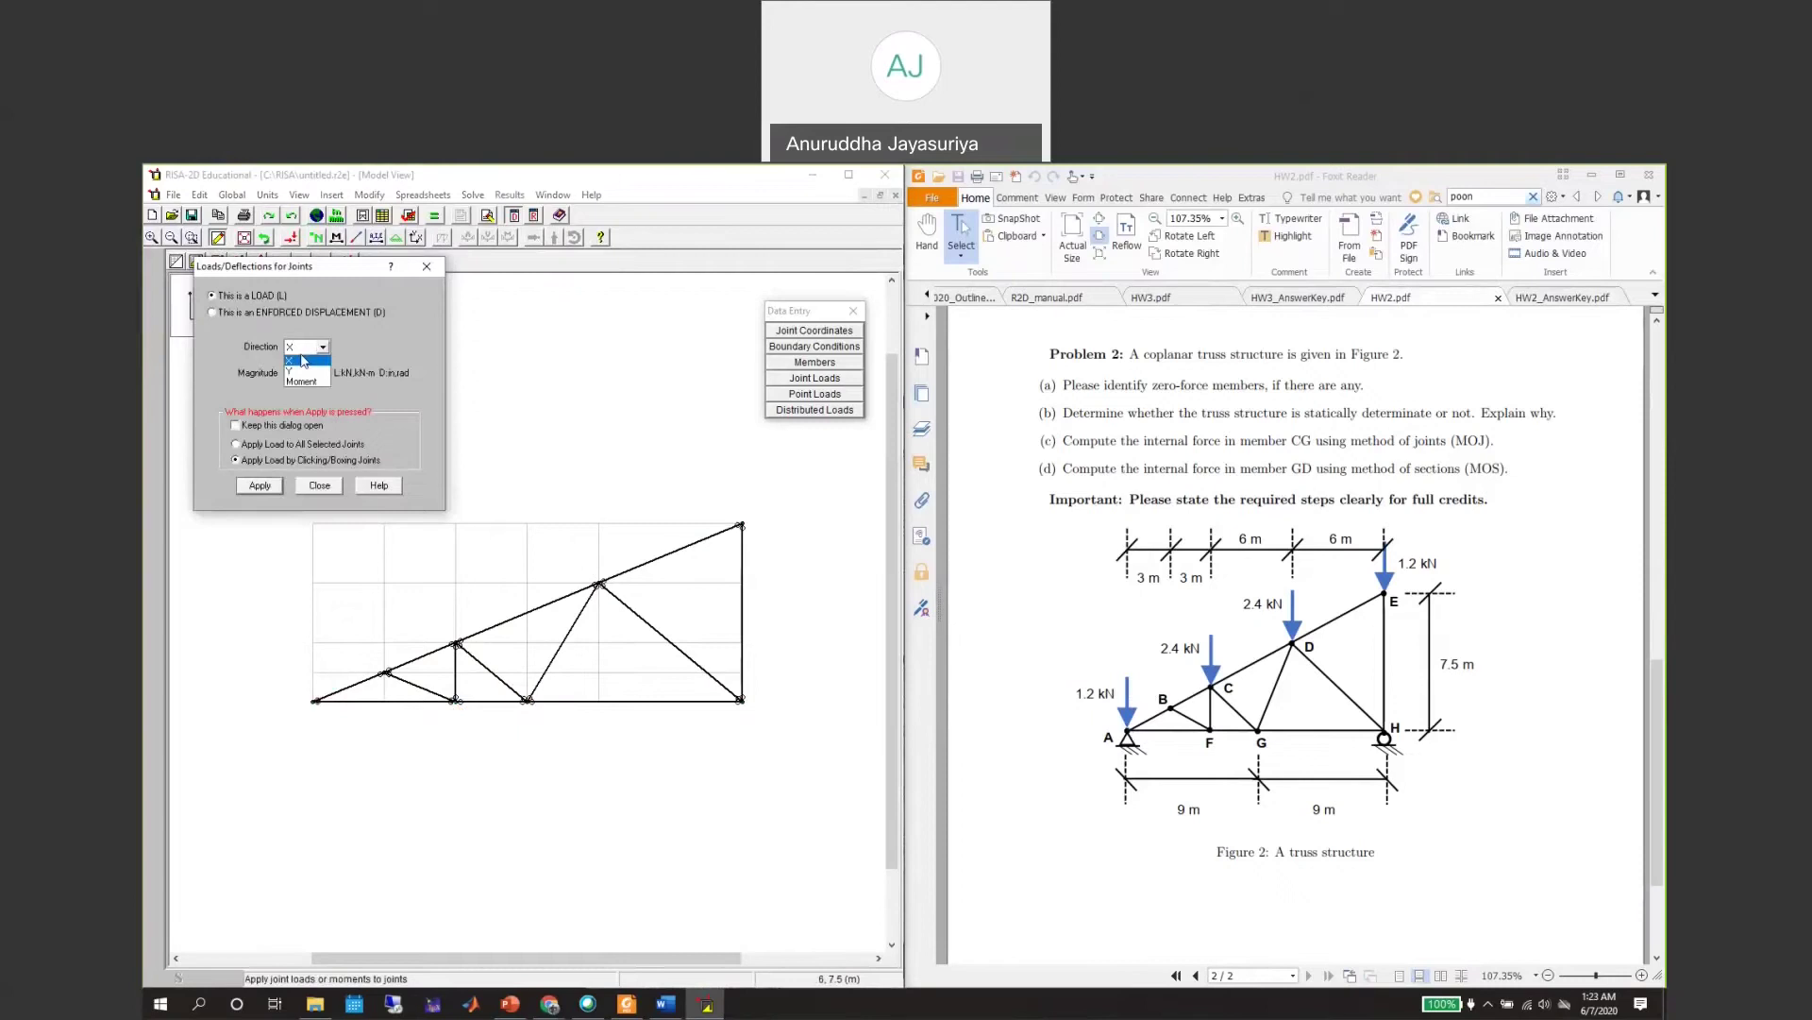
pyautogui.click(302, 370)
pyautogui.click(311, 372)
pyautogui.write('-1.2')
pyautogui.click(235, 425)
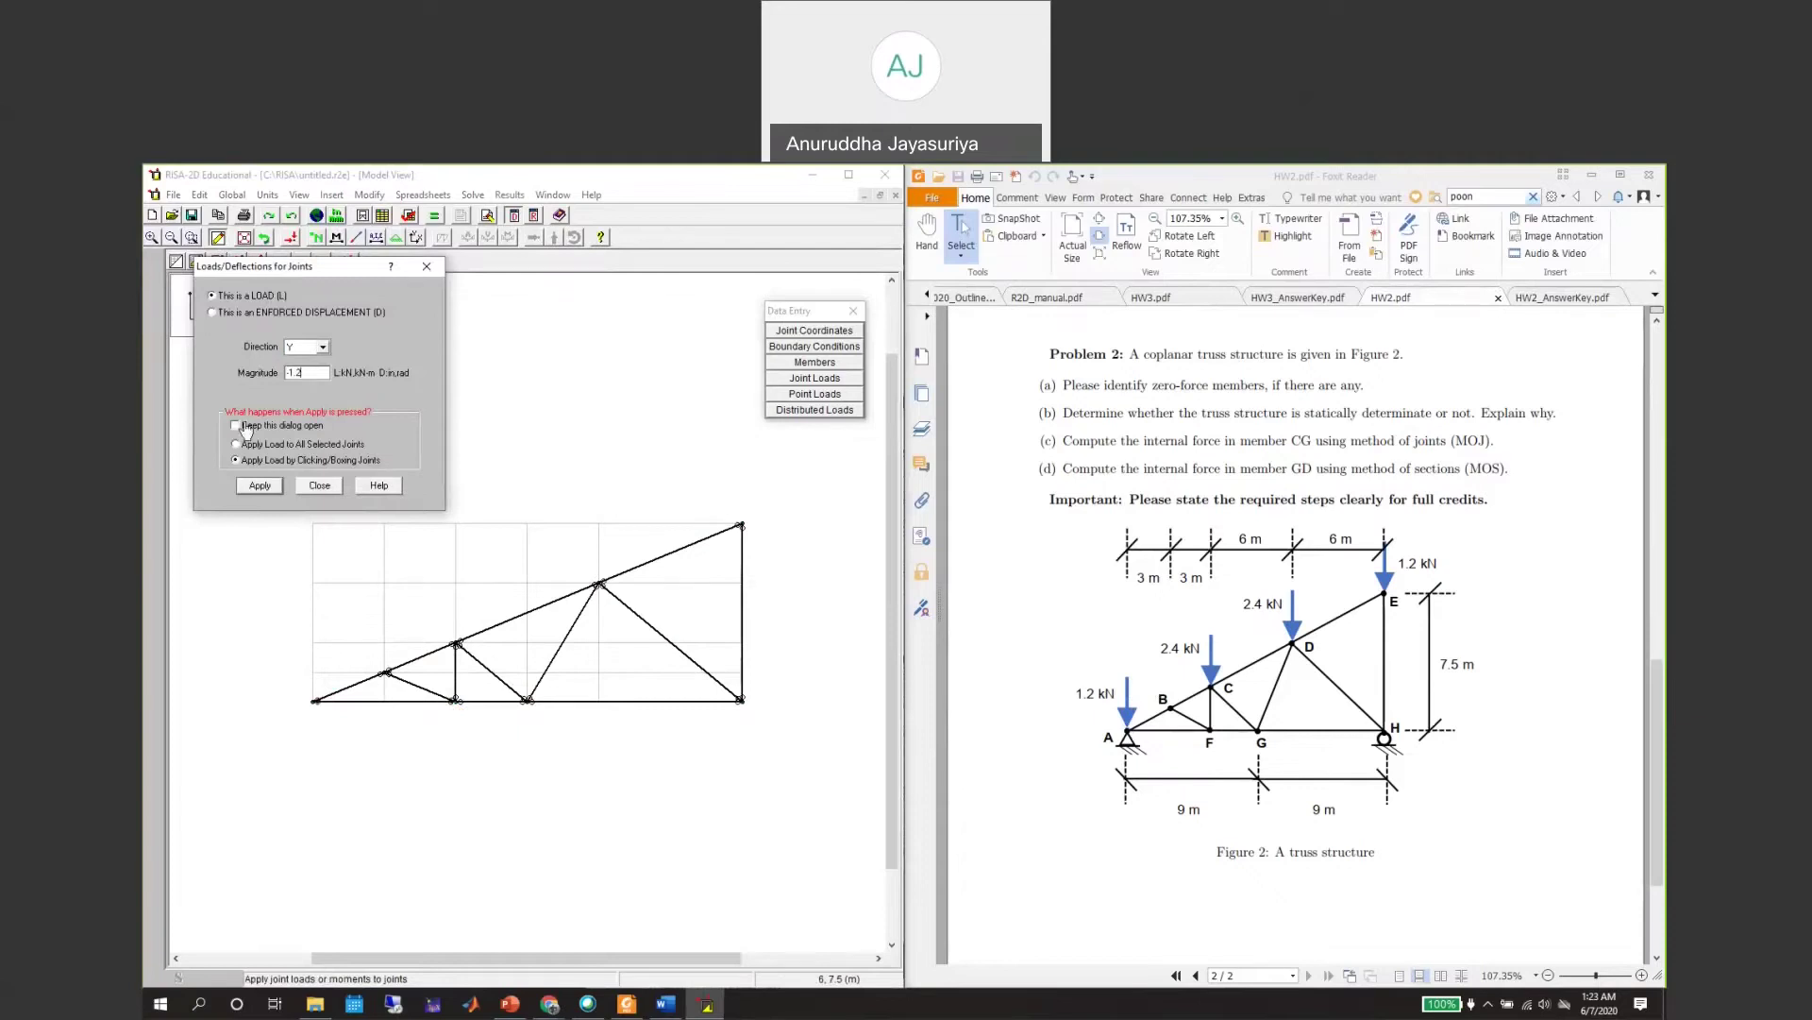
pyautogui.click(260, 485)
pyautogui.click(316, 700)
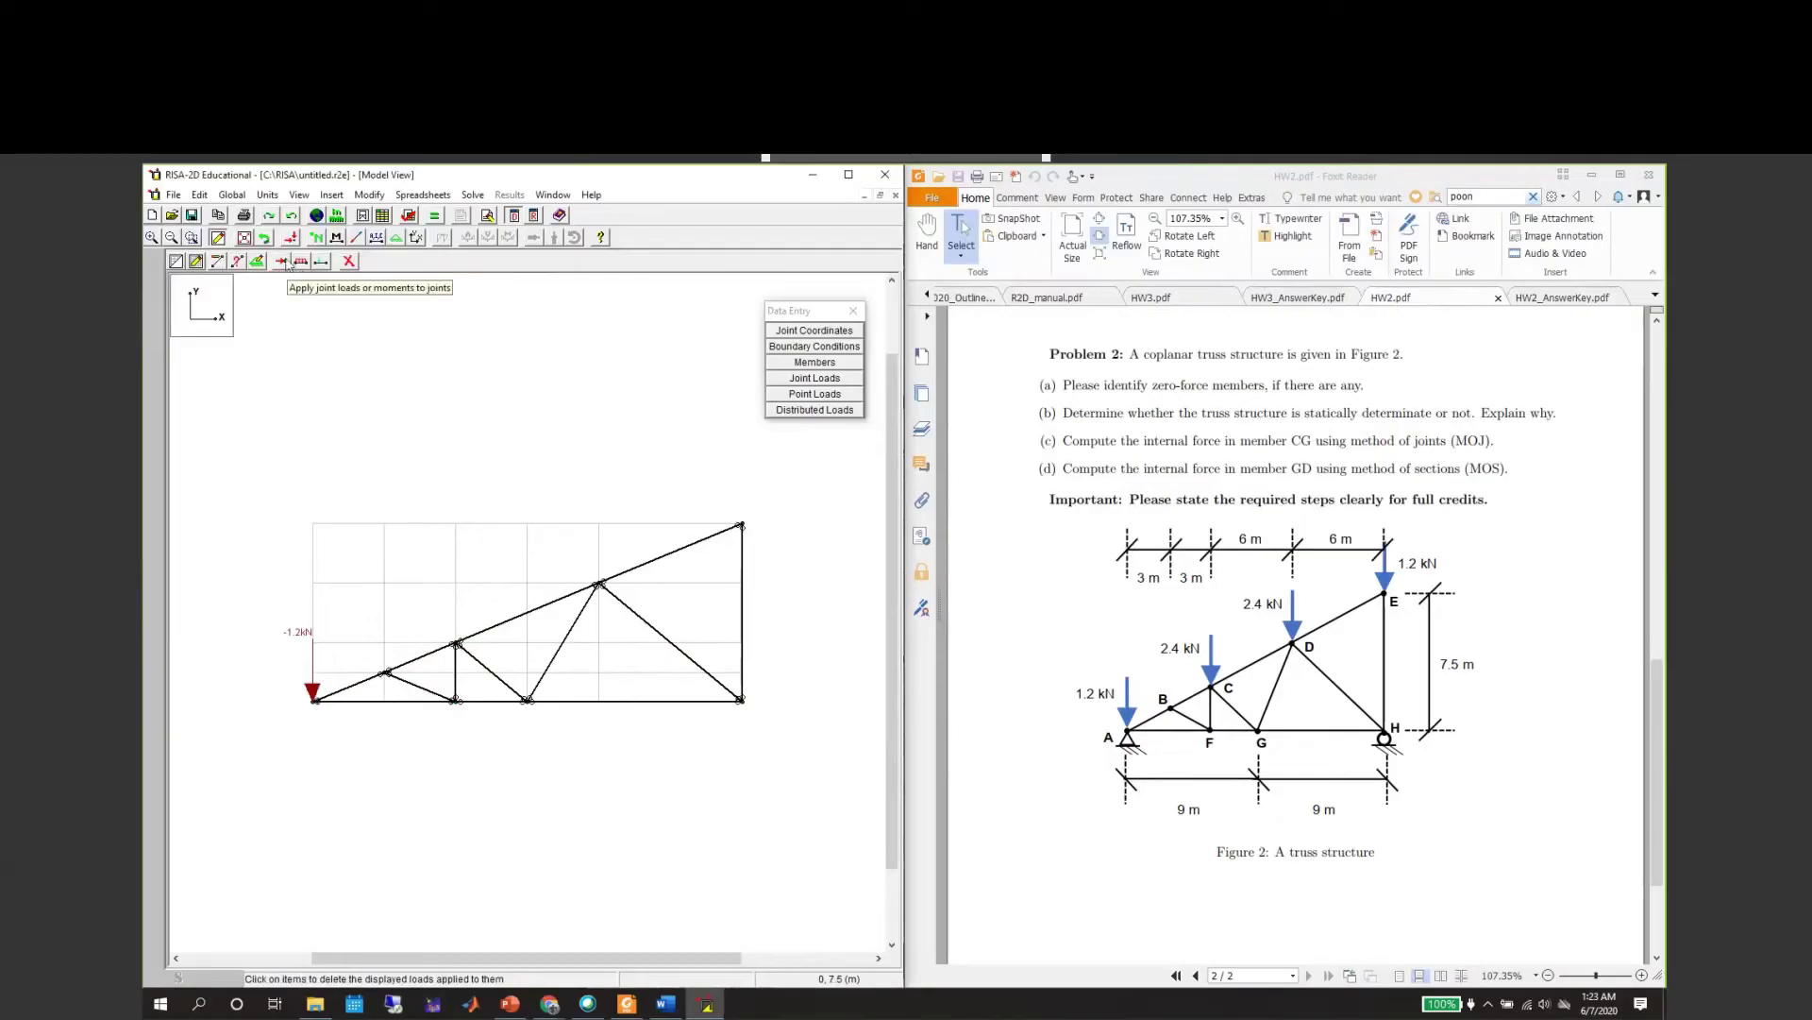
# Place -2.4 kN vertical loads at joints C and D.
pyautogui.click(308, 372)
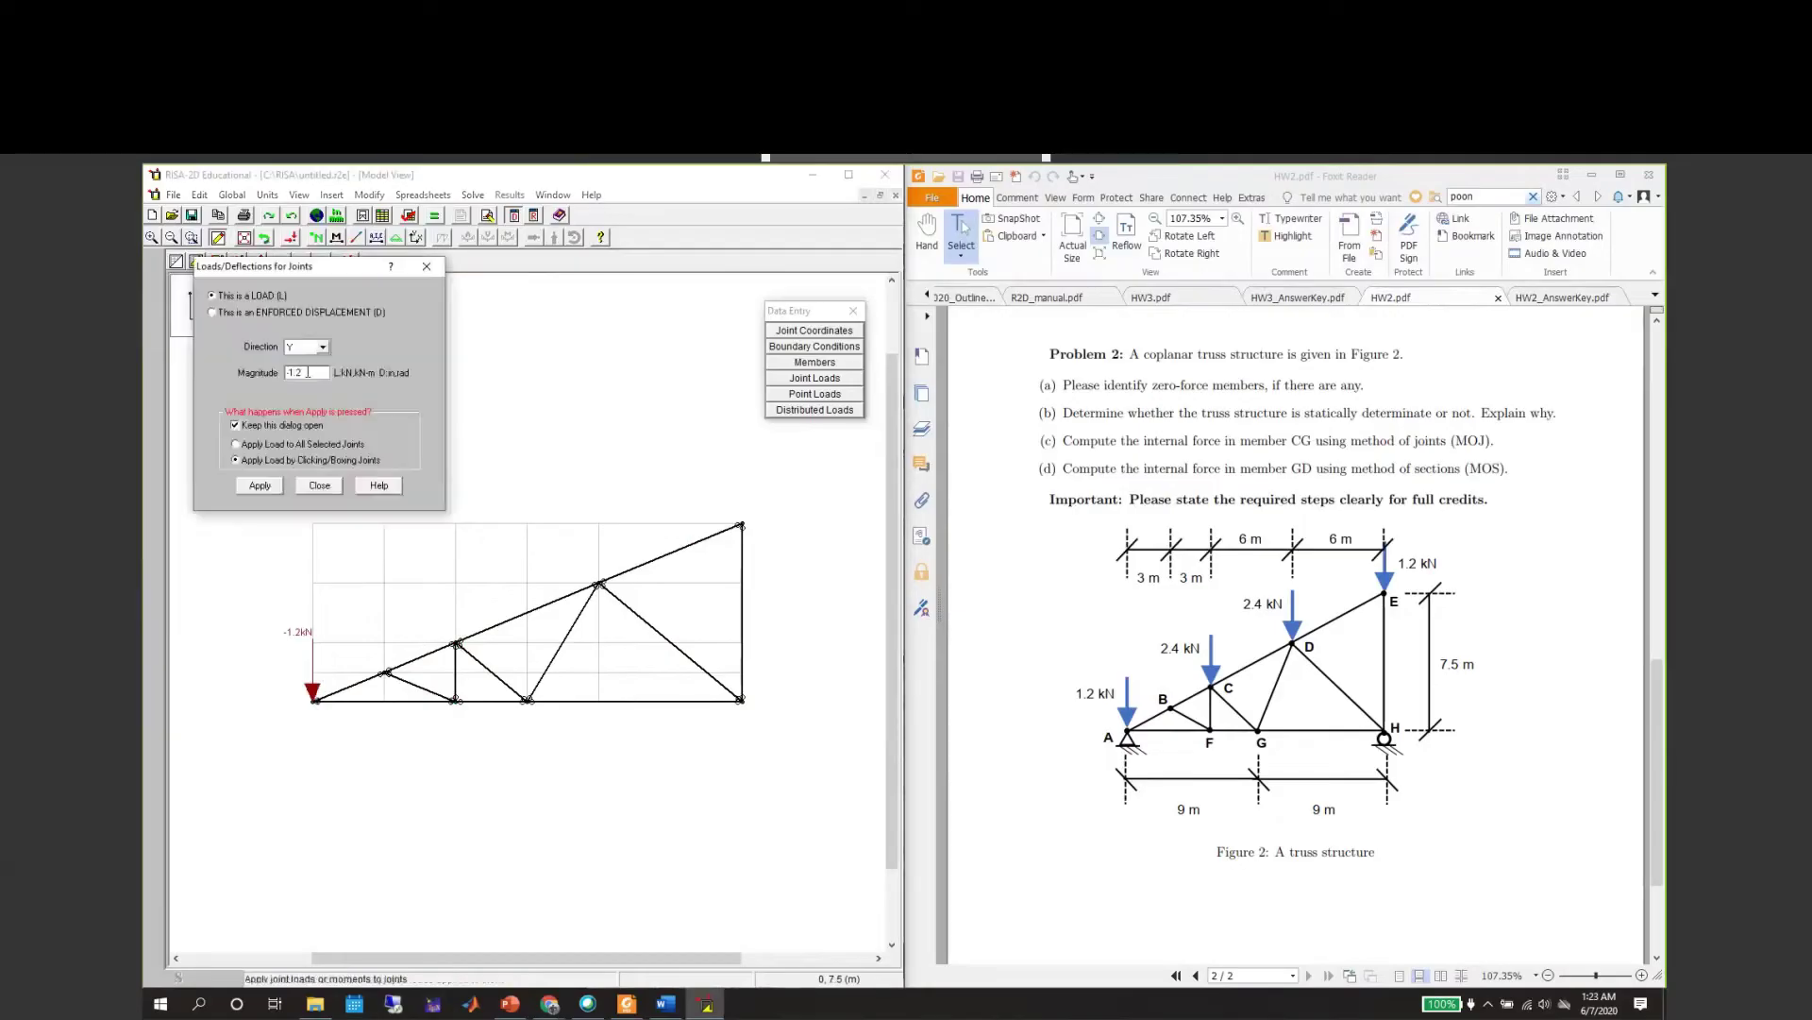
pyautogui.moveTo(310, 372); pyautogui.dragTo(283, 373)
pyautogui.write('-2.4')
pyautogui.click(260, 486)
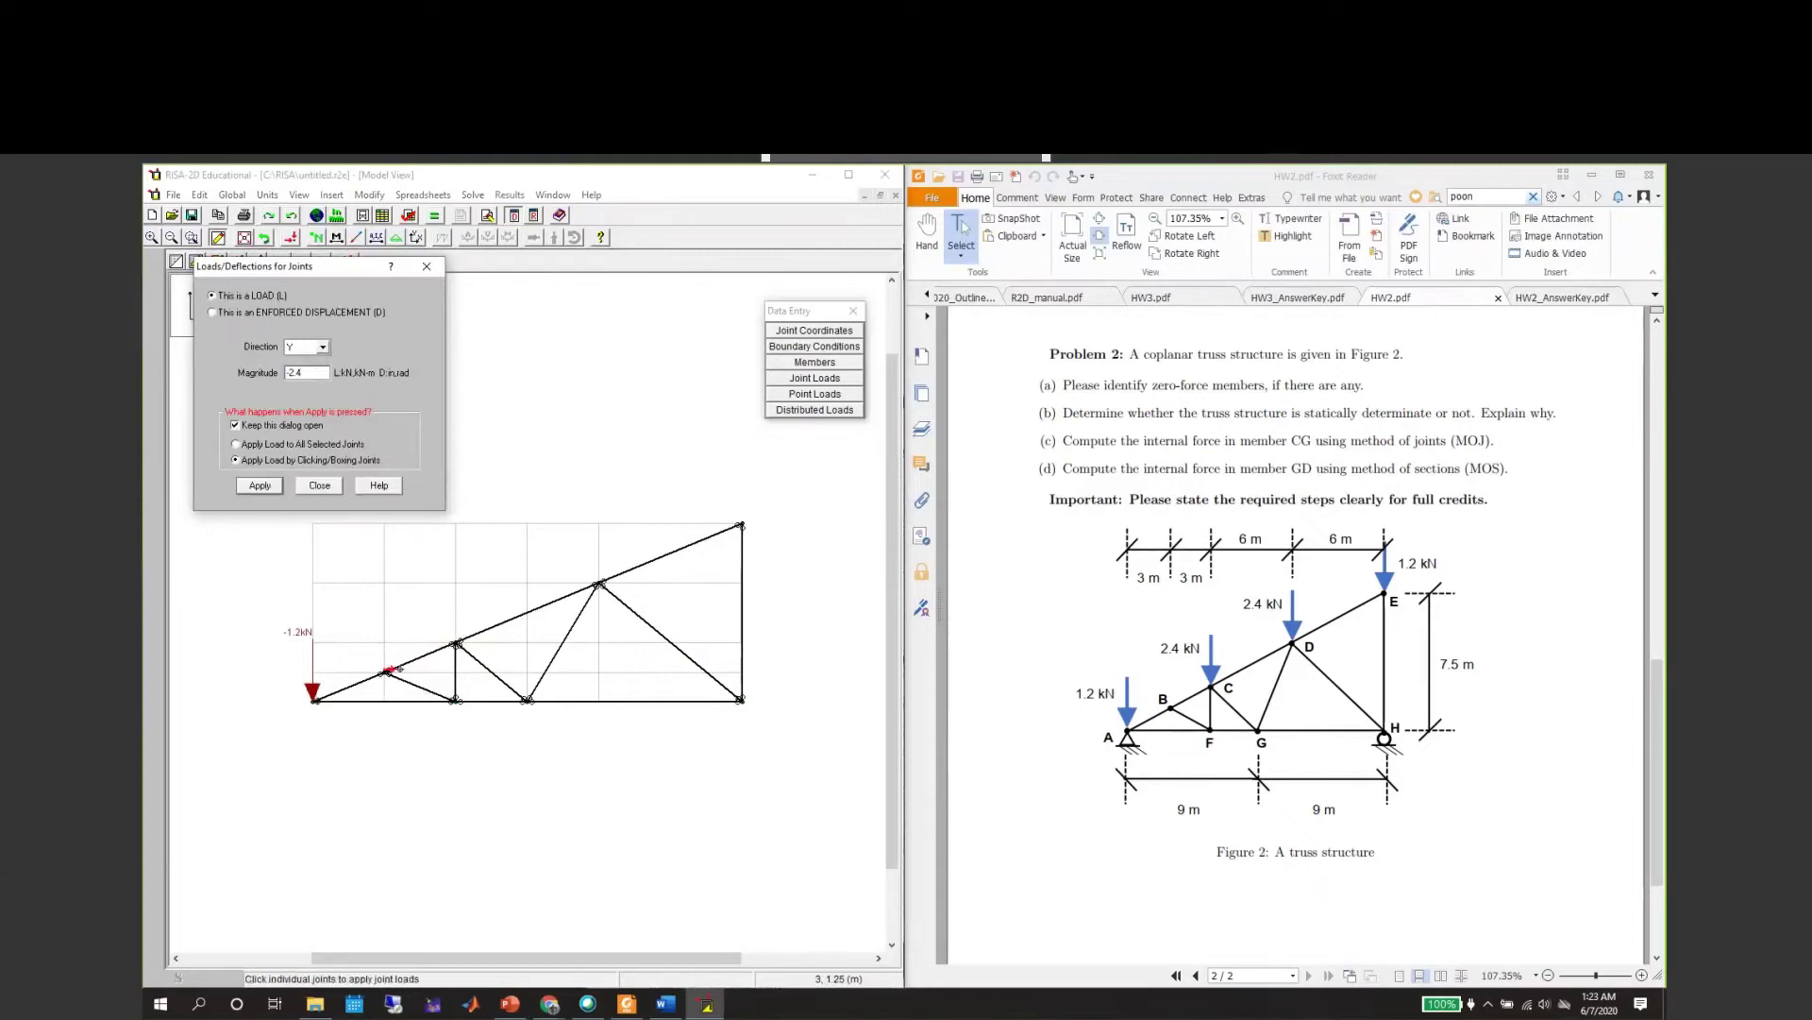
pyautogui.click(455, 643)
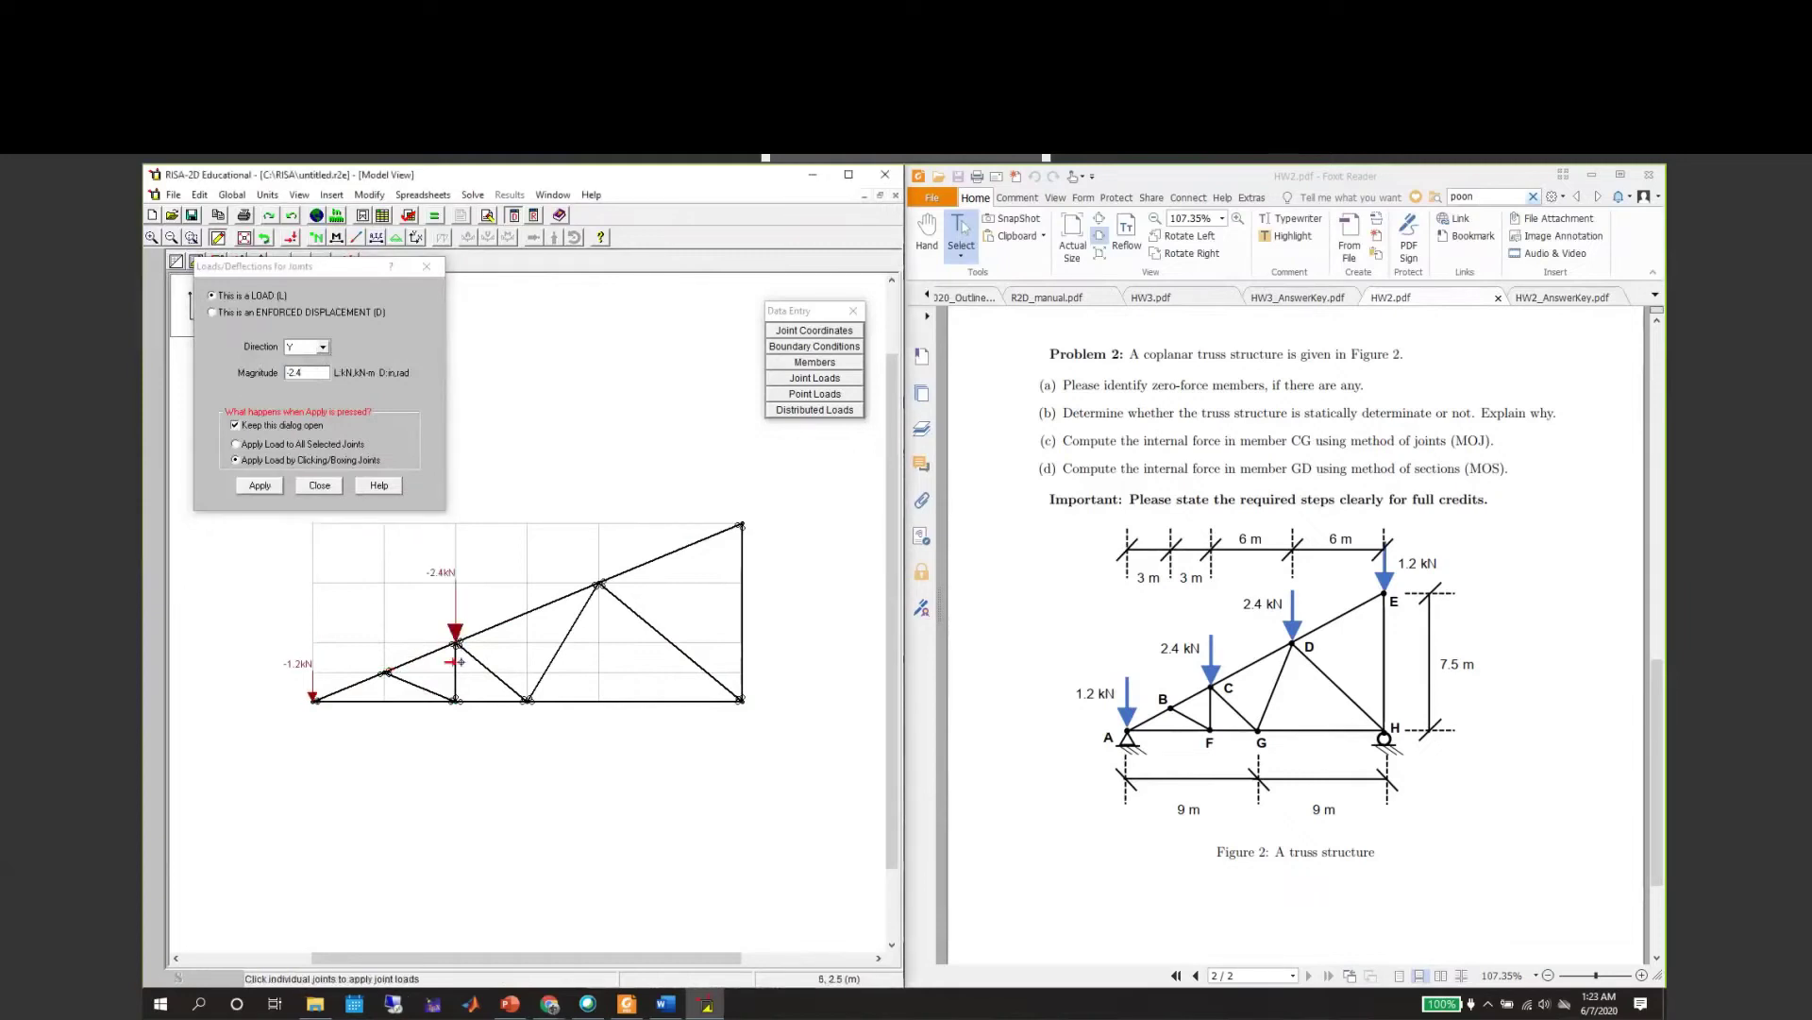
pyautogui.click(599, 584)
# Place a -1.2 kN vertical load at joint E.
pyautogui.click(275, 453)
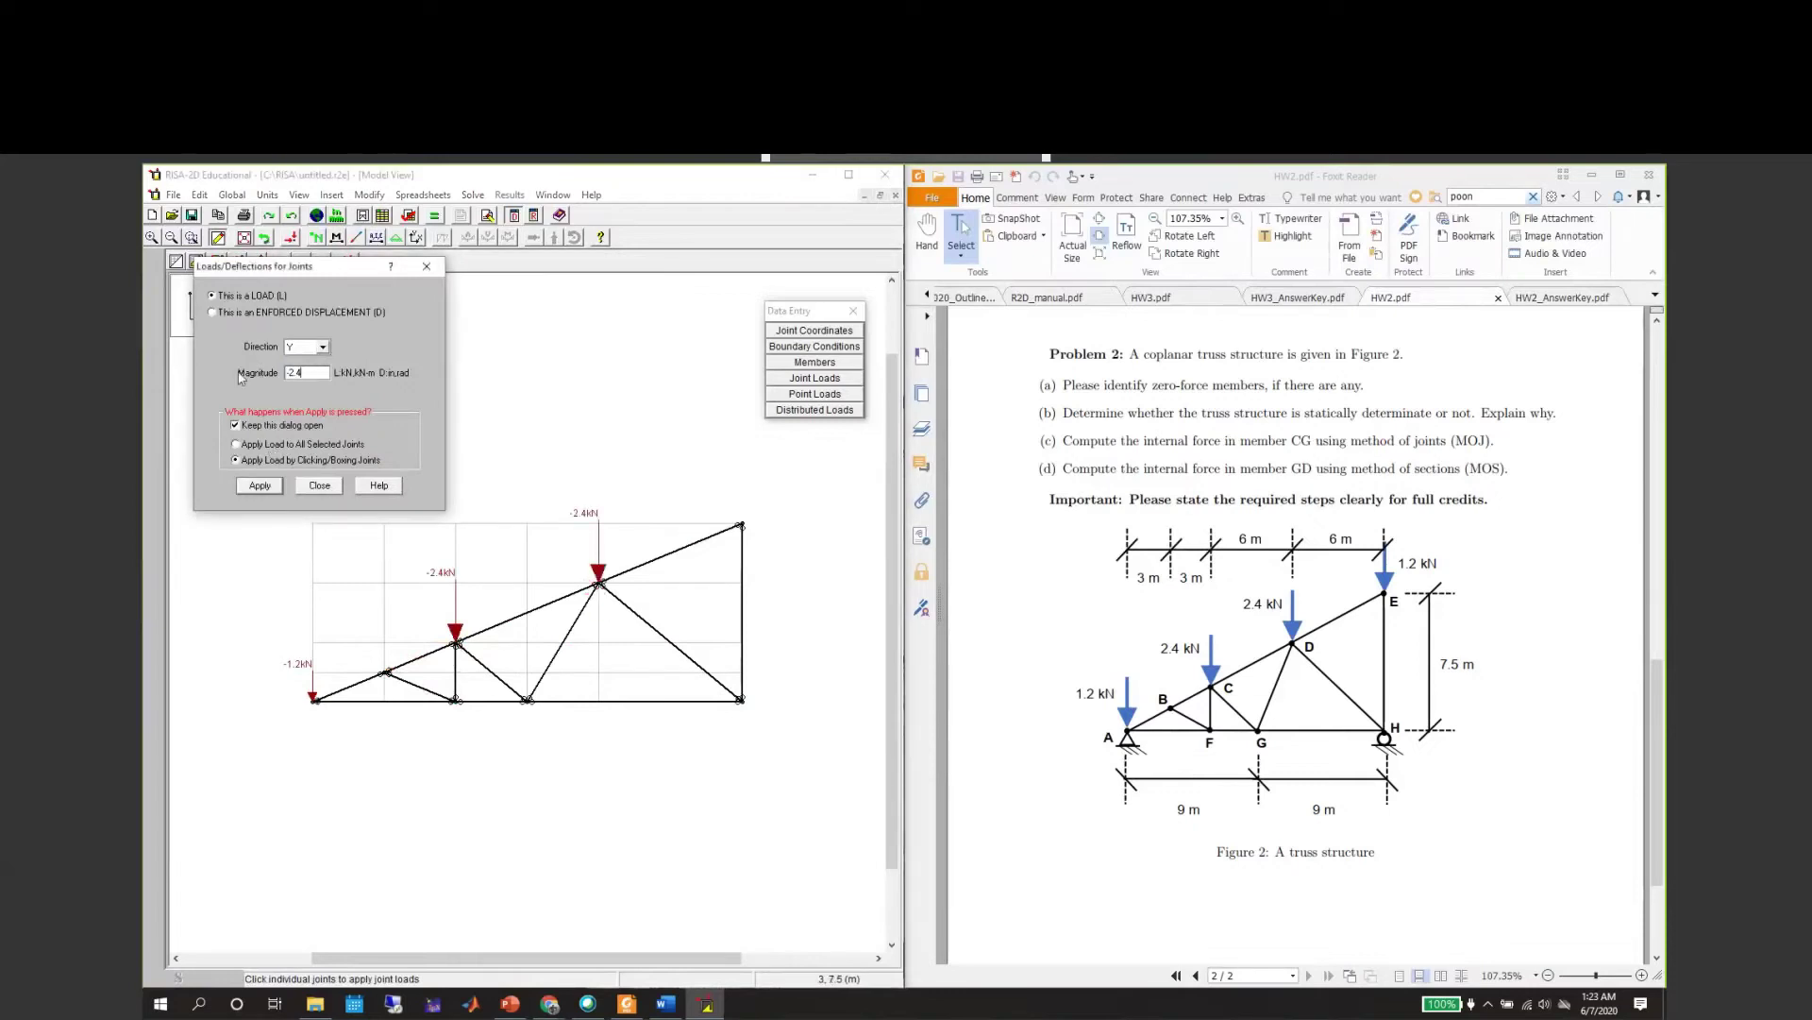
pyautogui.doubleClick(295, 372)
pyautogui.press('BackSpace')
pyautogui.write('-1.2')
pyautogui.click(260, 485)
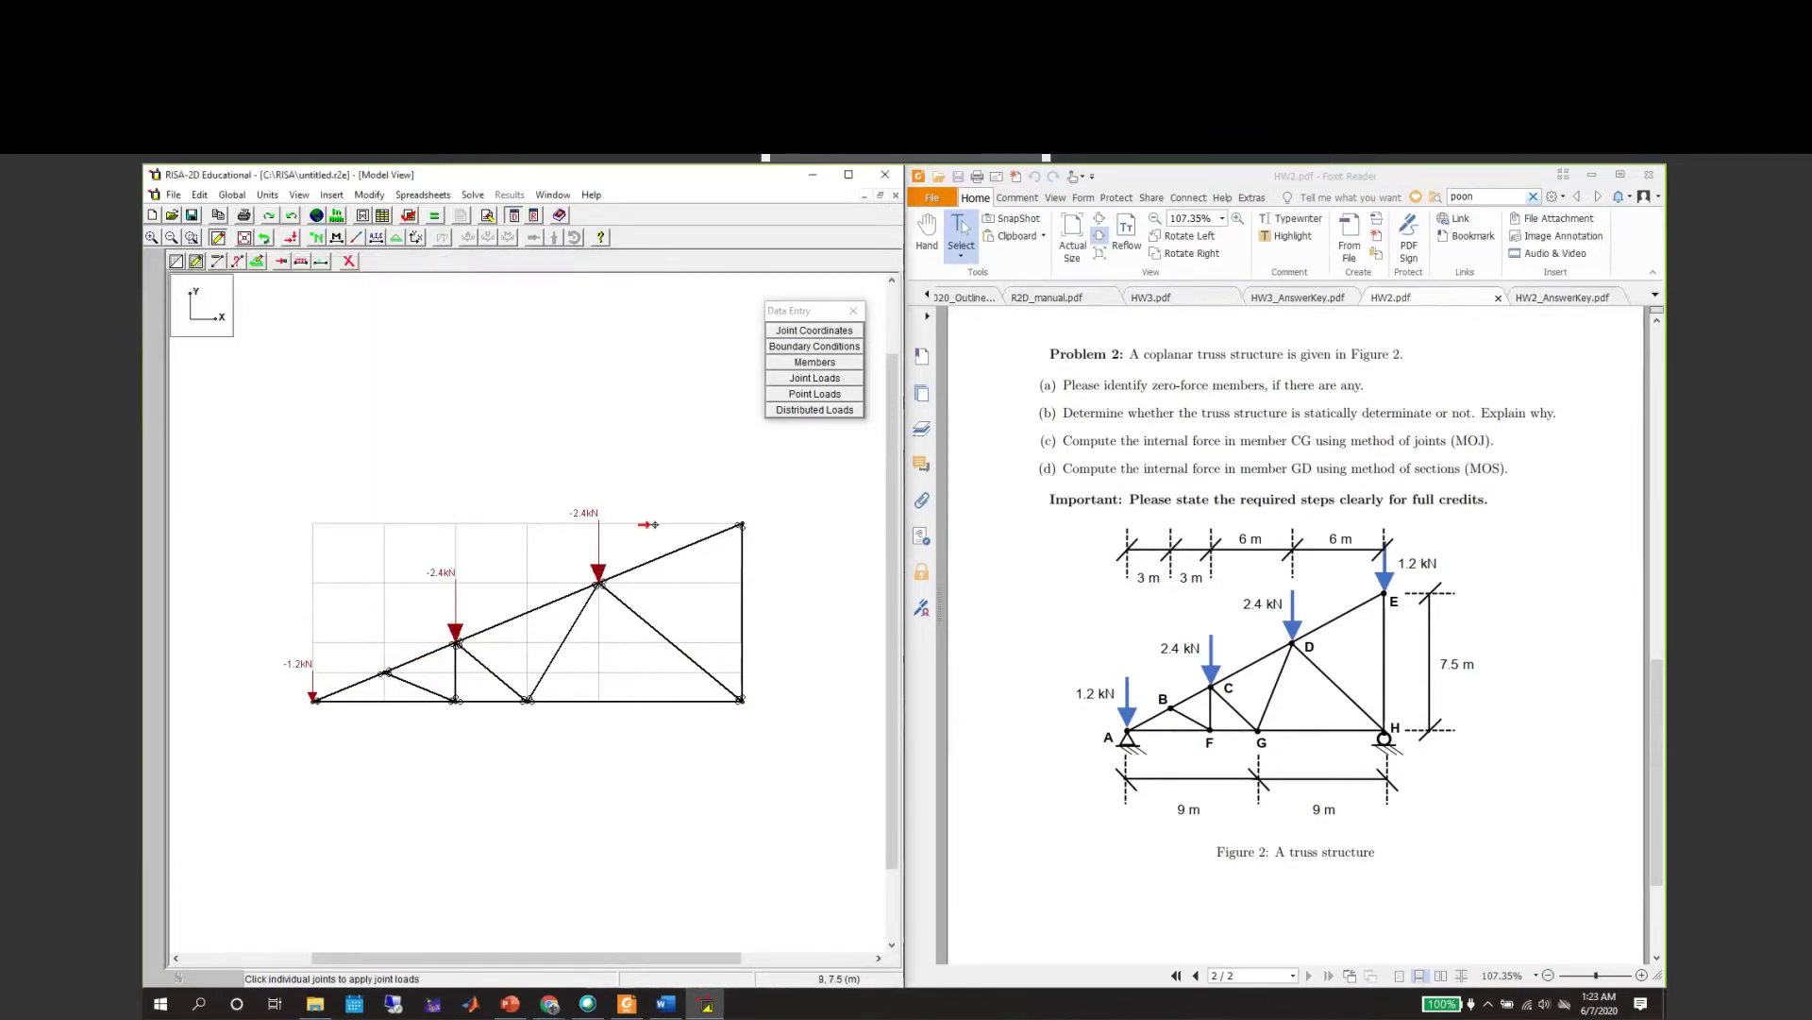
pyautogui.click(742, 525)
# Put a pinned support at joint A.
pyautogui.click(258, 261)
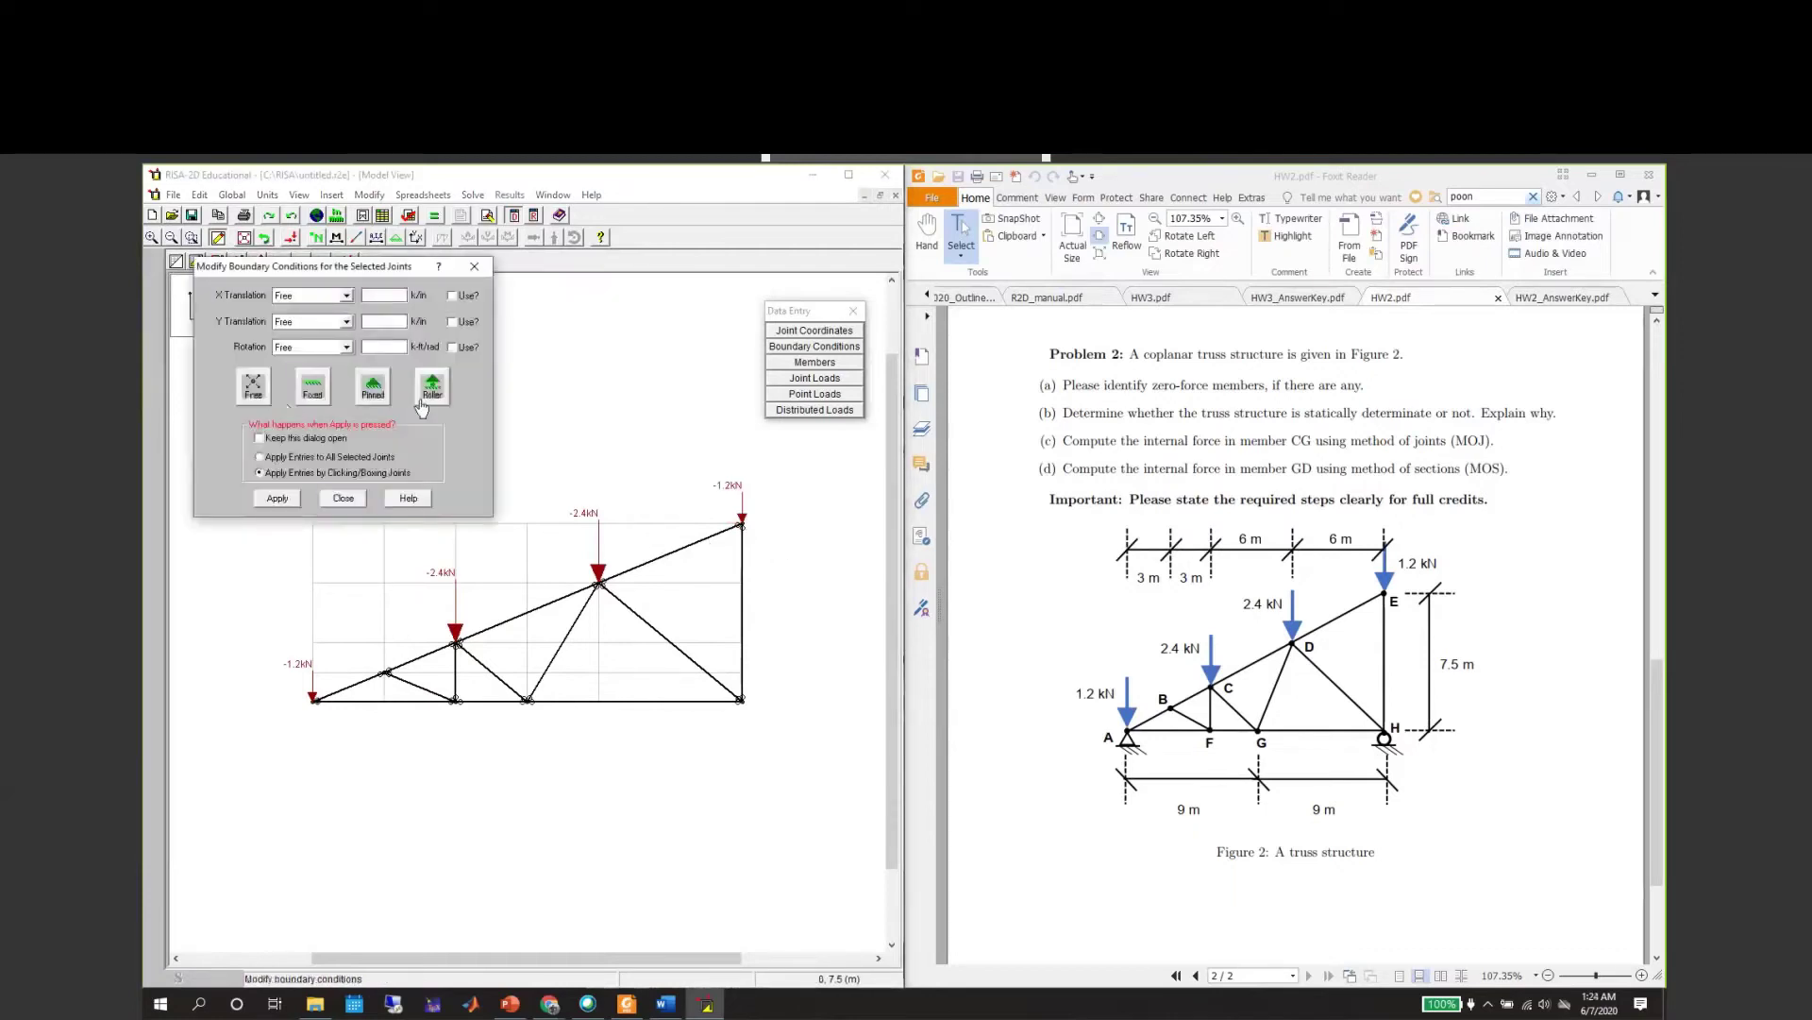
pyautogui.click(375, 395)
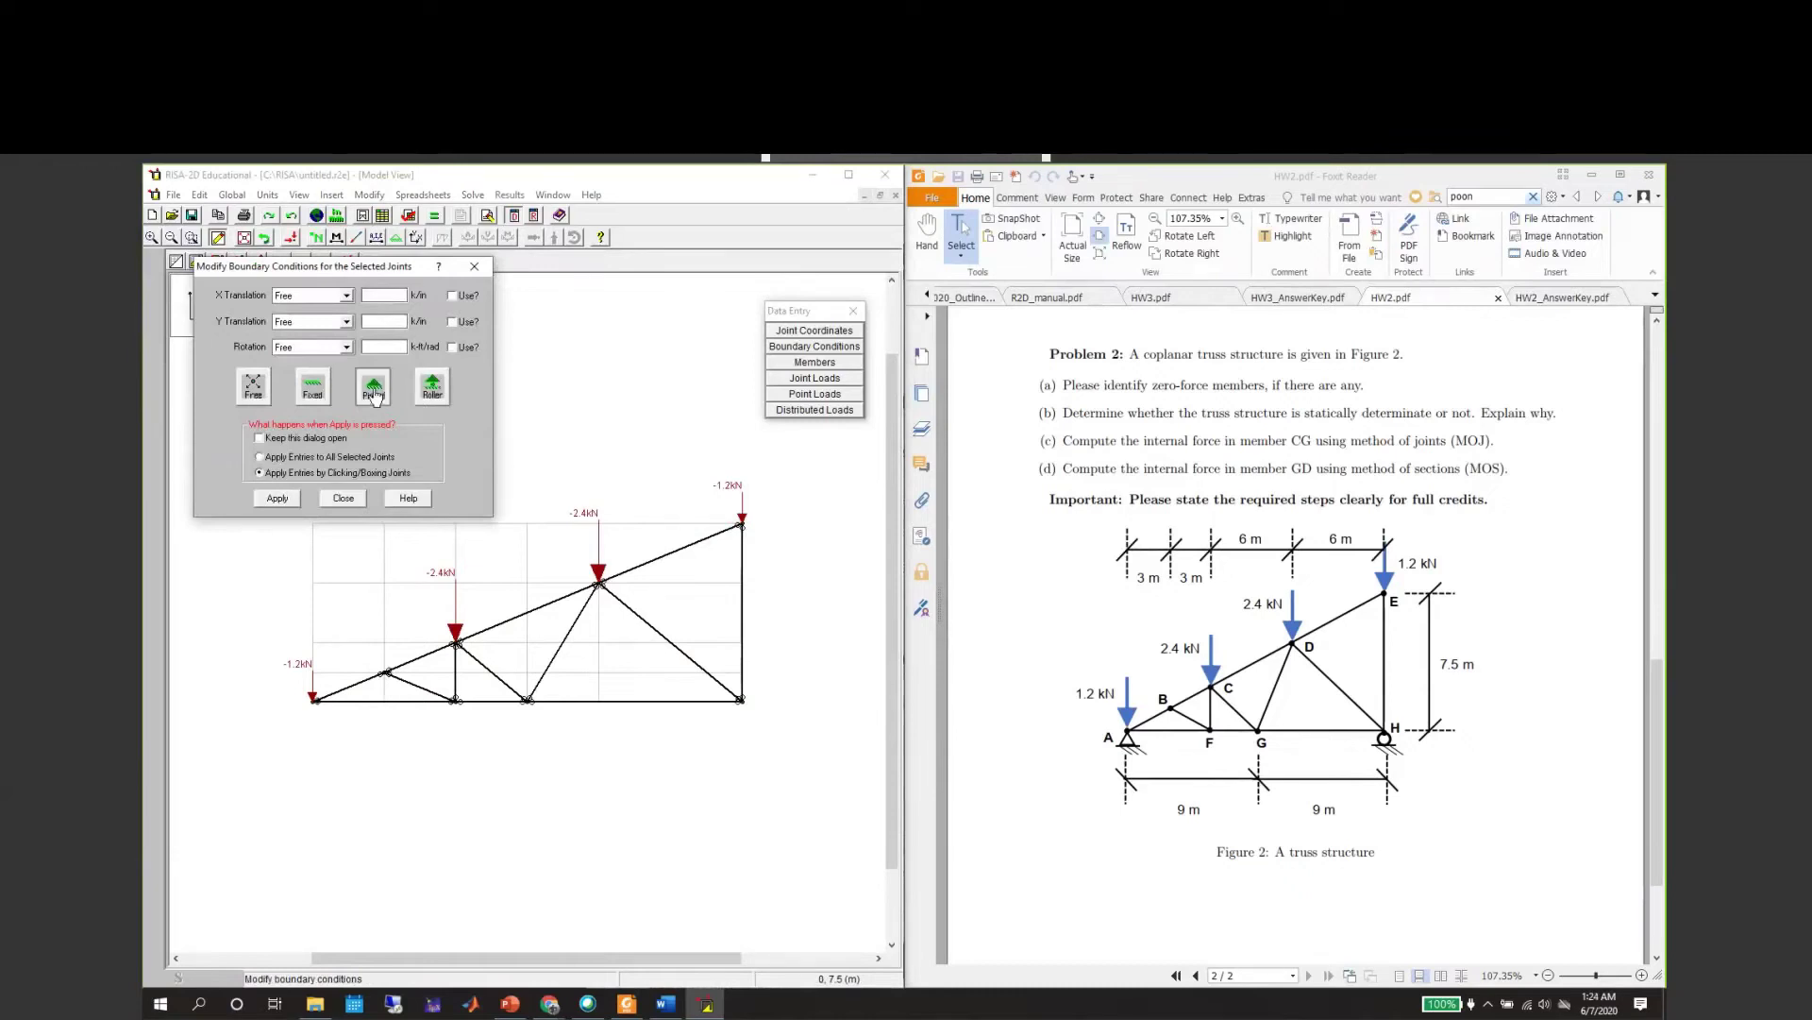
pyautogui.click(293, 505)
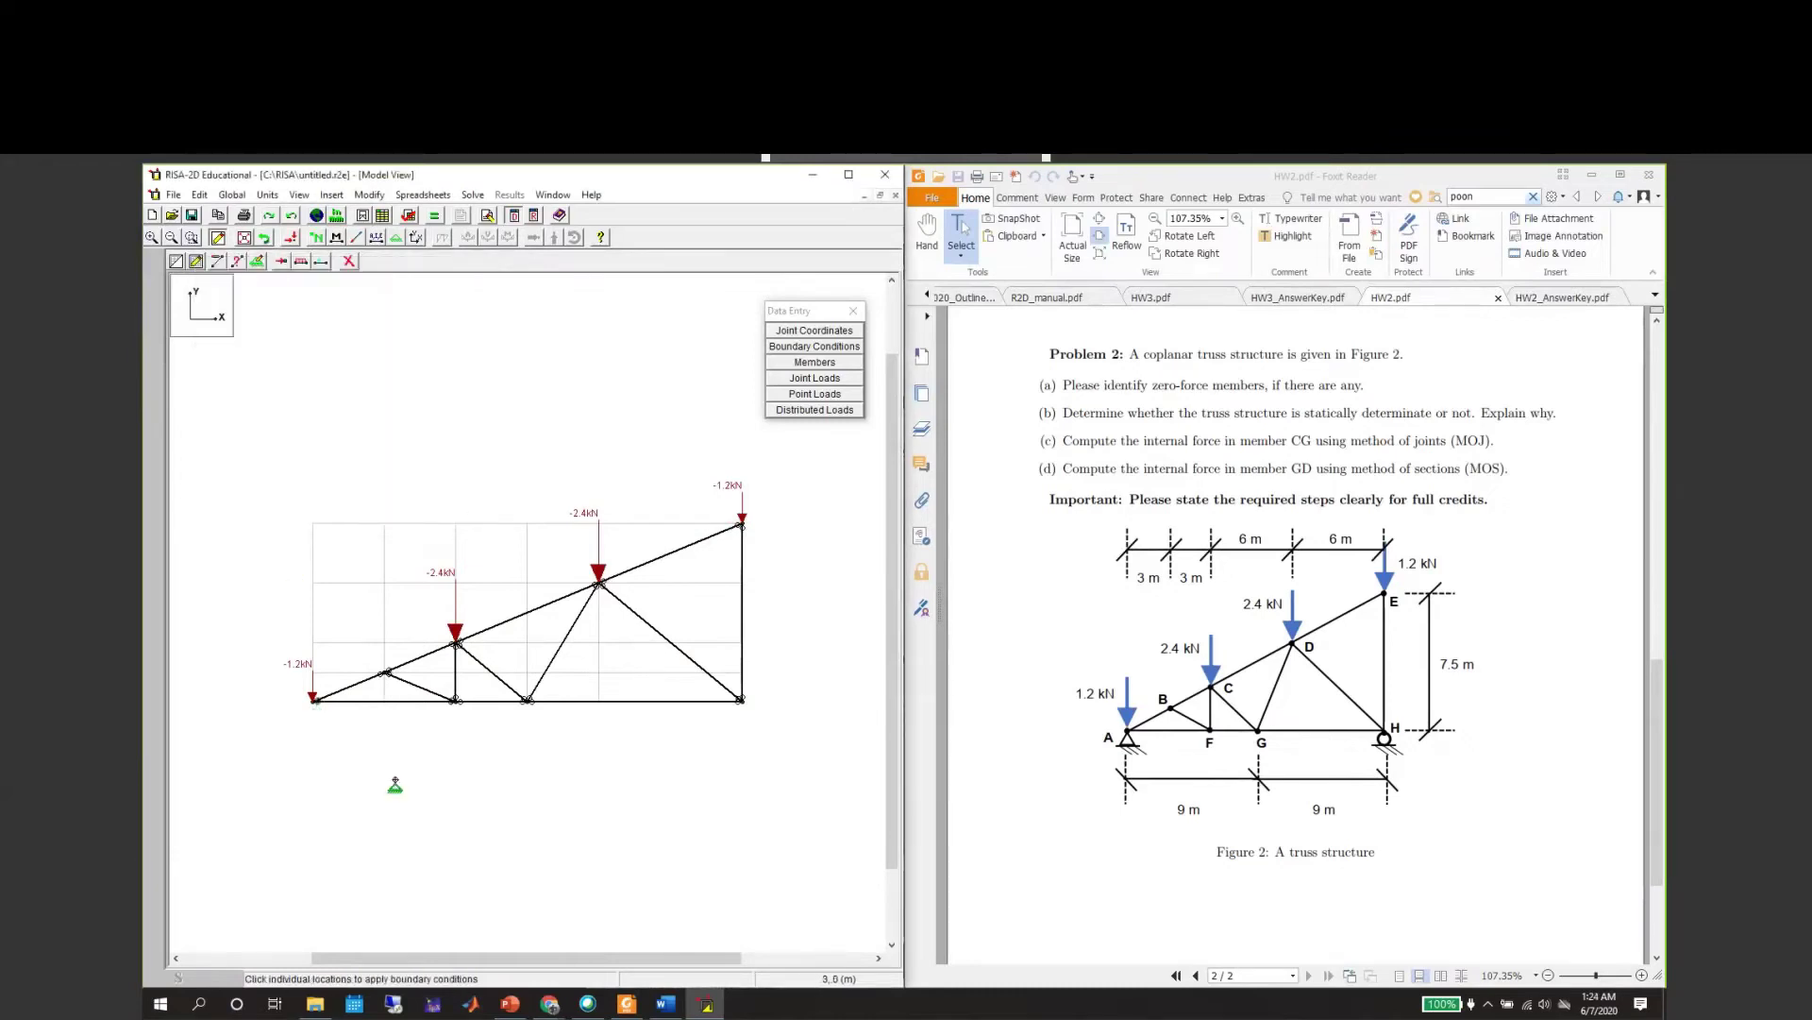
pyautogui.click(314, 702)
# Put a roller support, Y fixed and X free, at joint H.
pyautogui.click(281, 261)
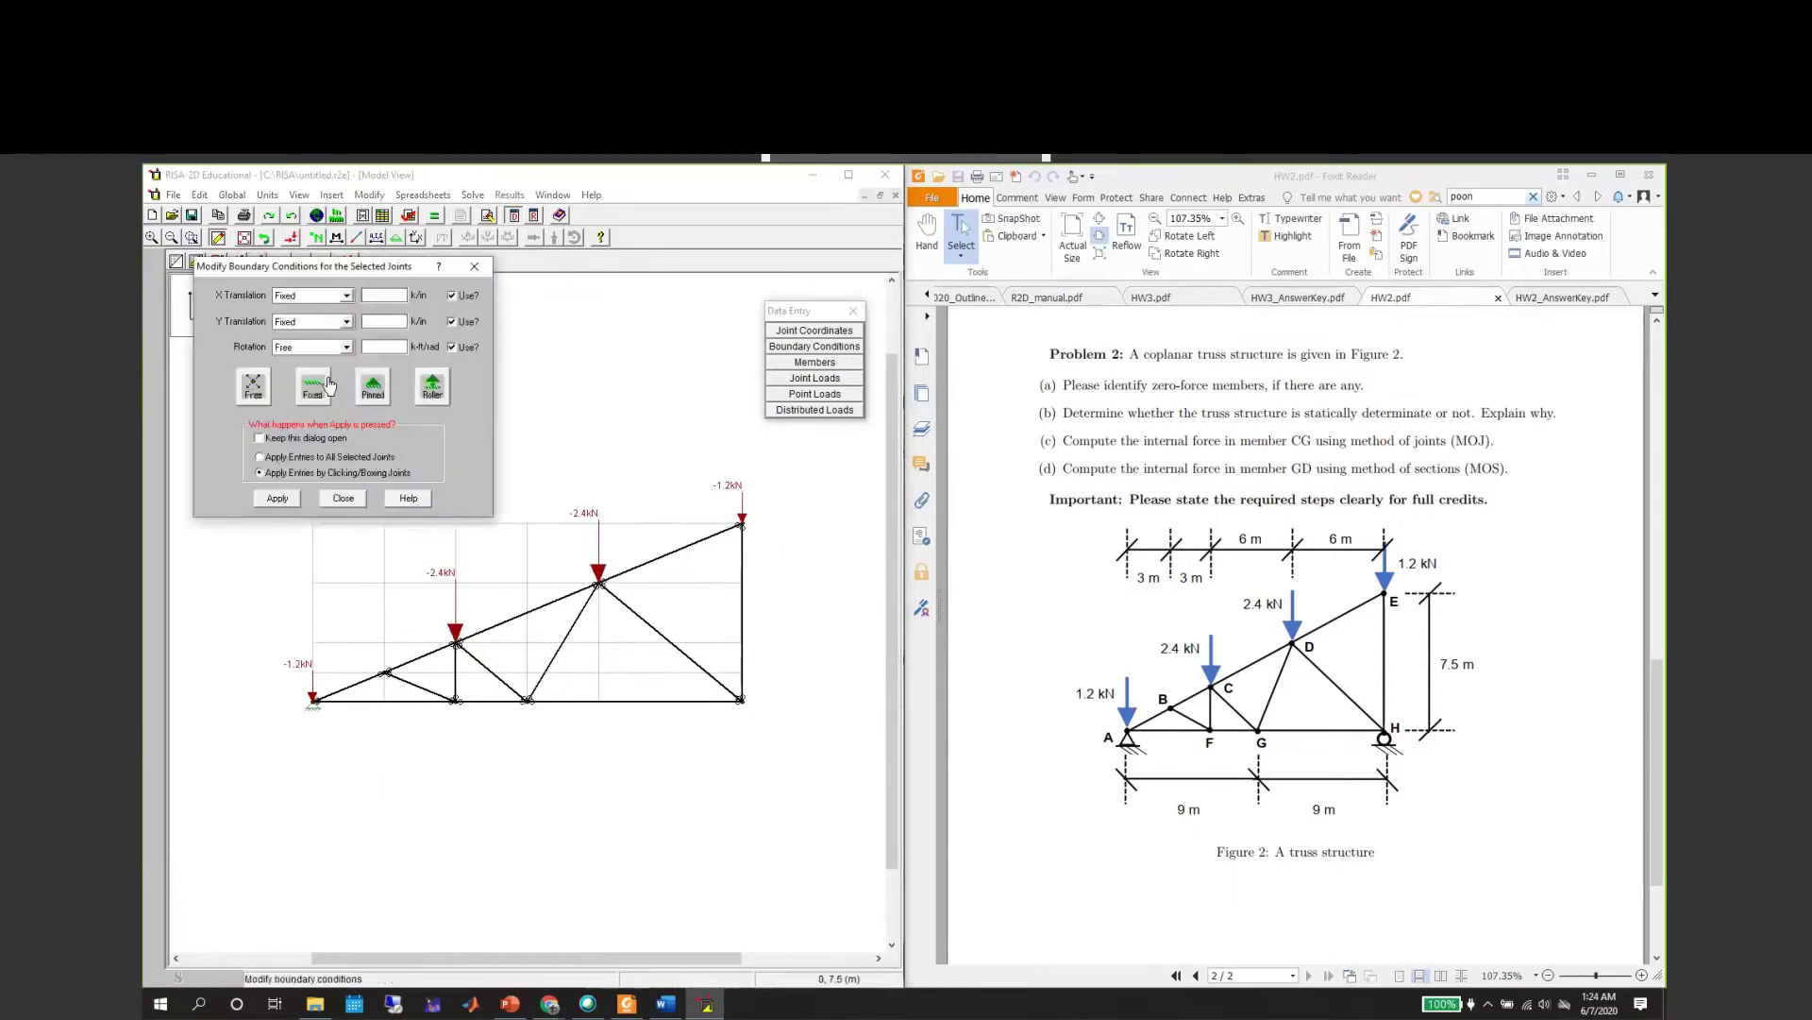
pyautogui.click(276, 498)
pyautogui.click(743, 709)
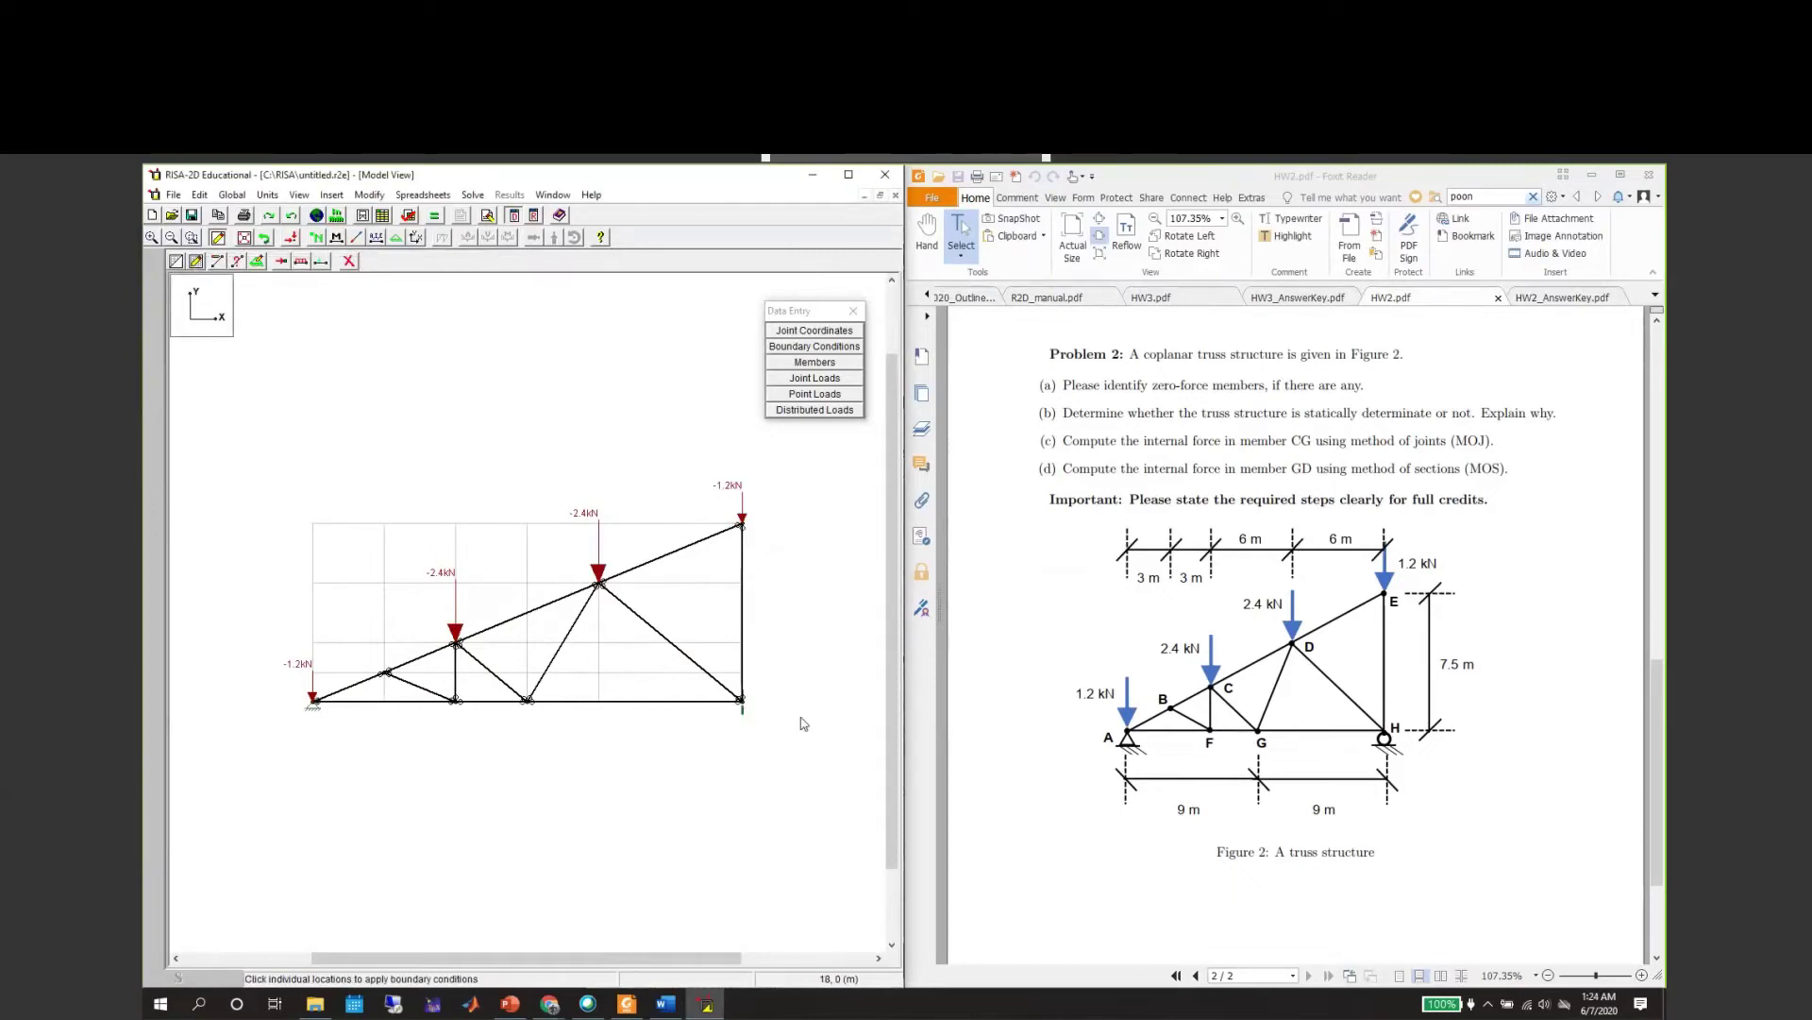
# Hide the grid, solve for 3.6 kN reactions at A and H, and compare with answer key part (c).
pyautogui.click(178, 263)
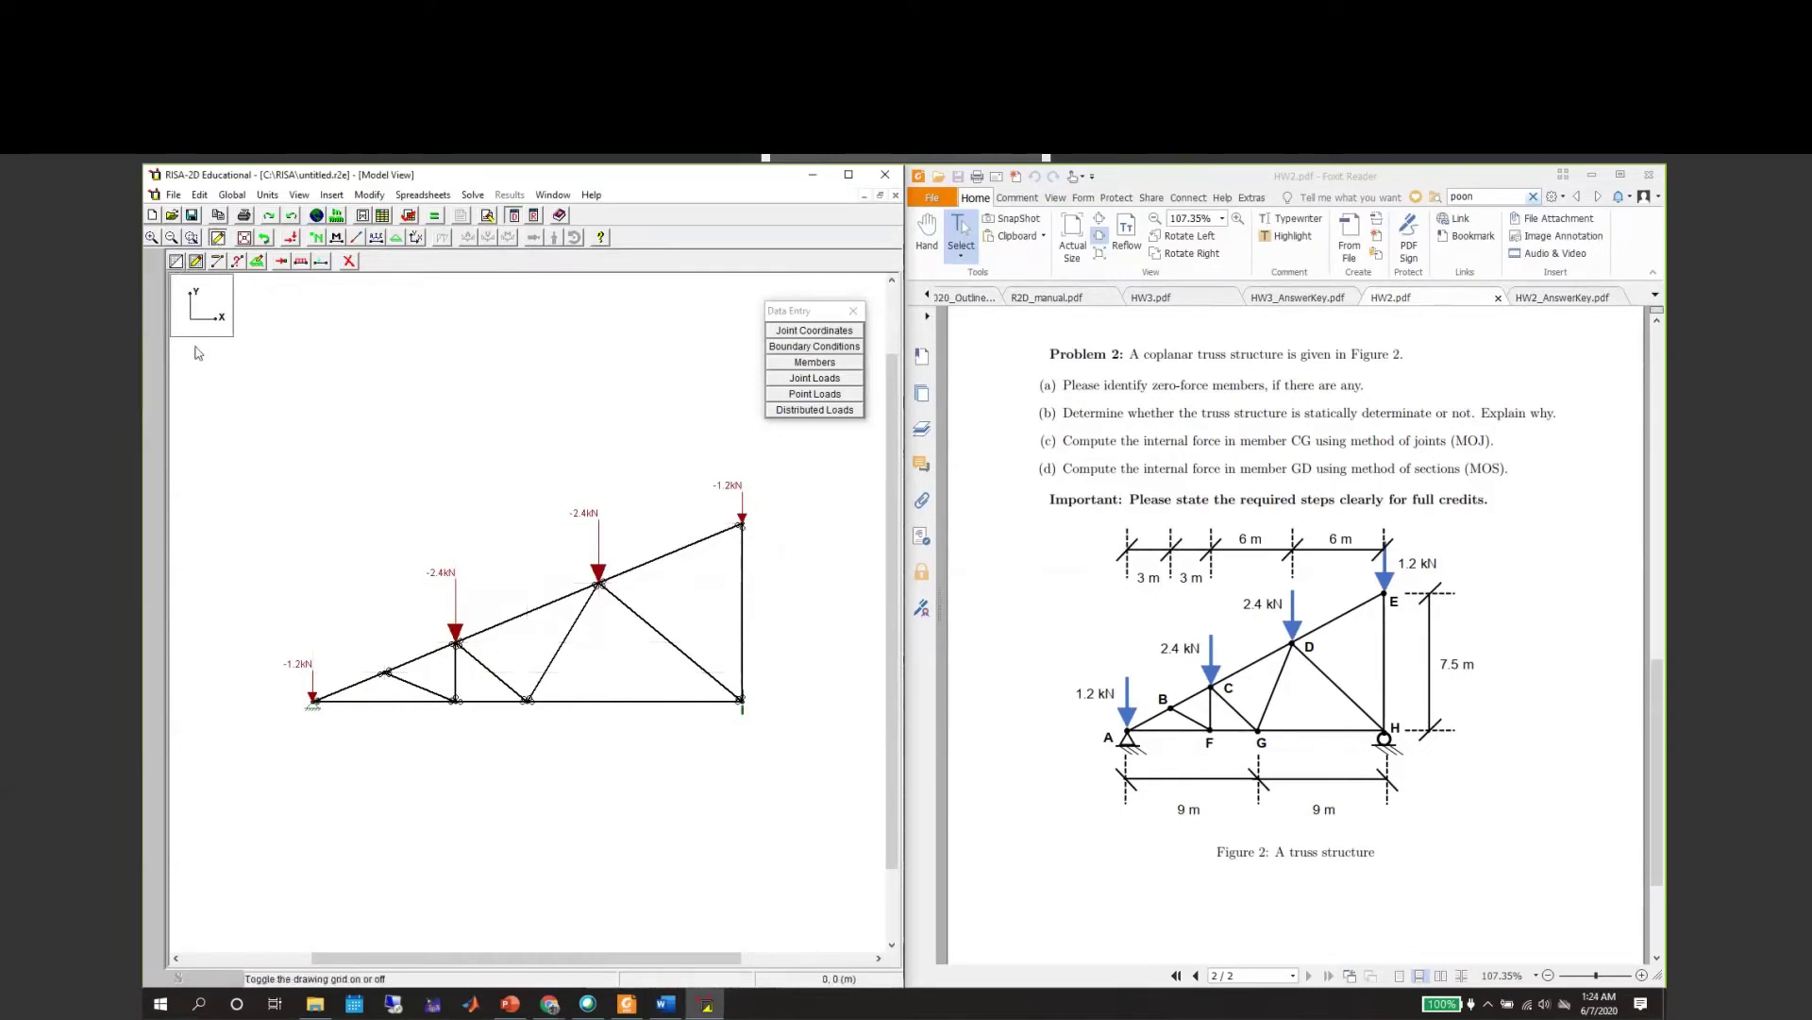
pyautogui.click(435, 218)
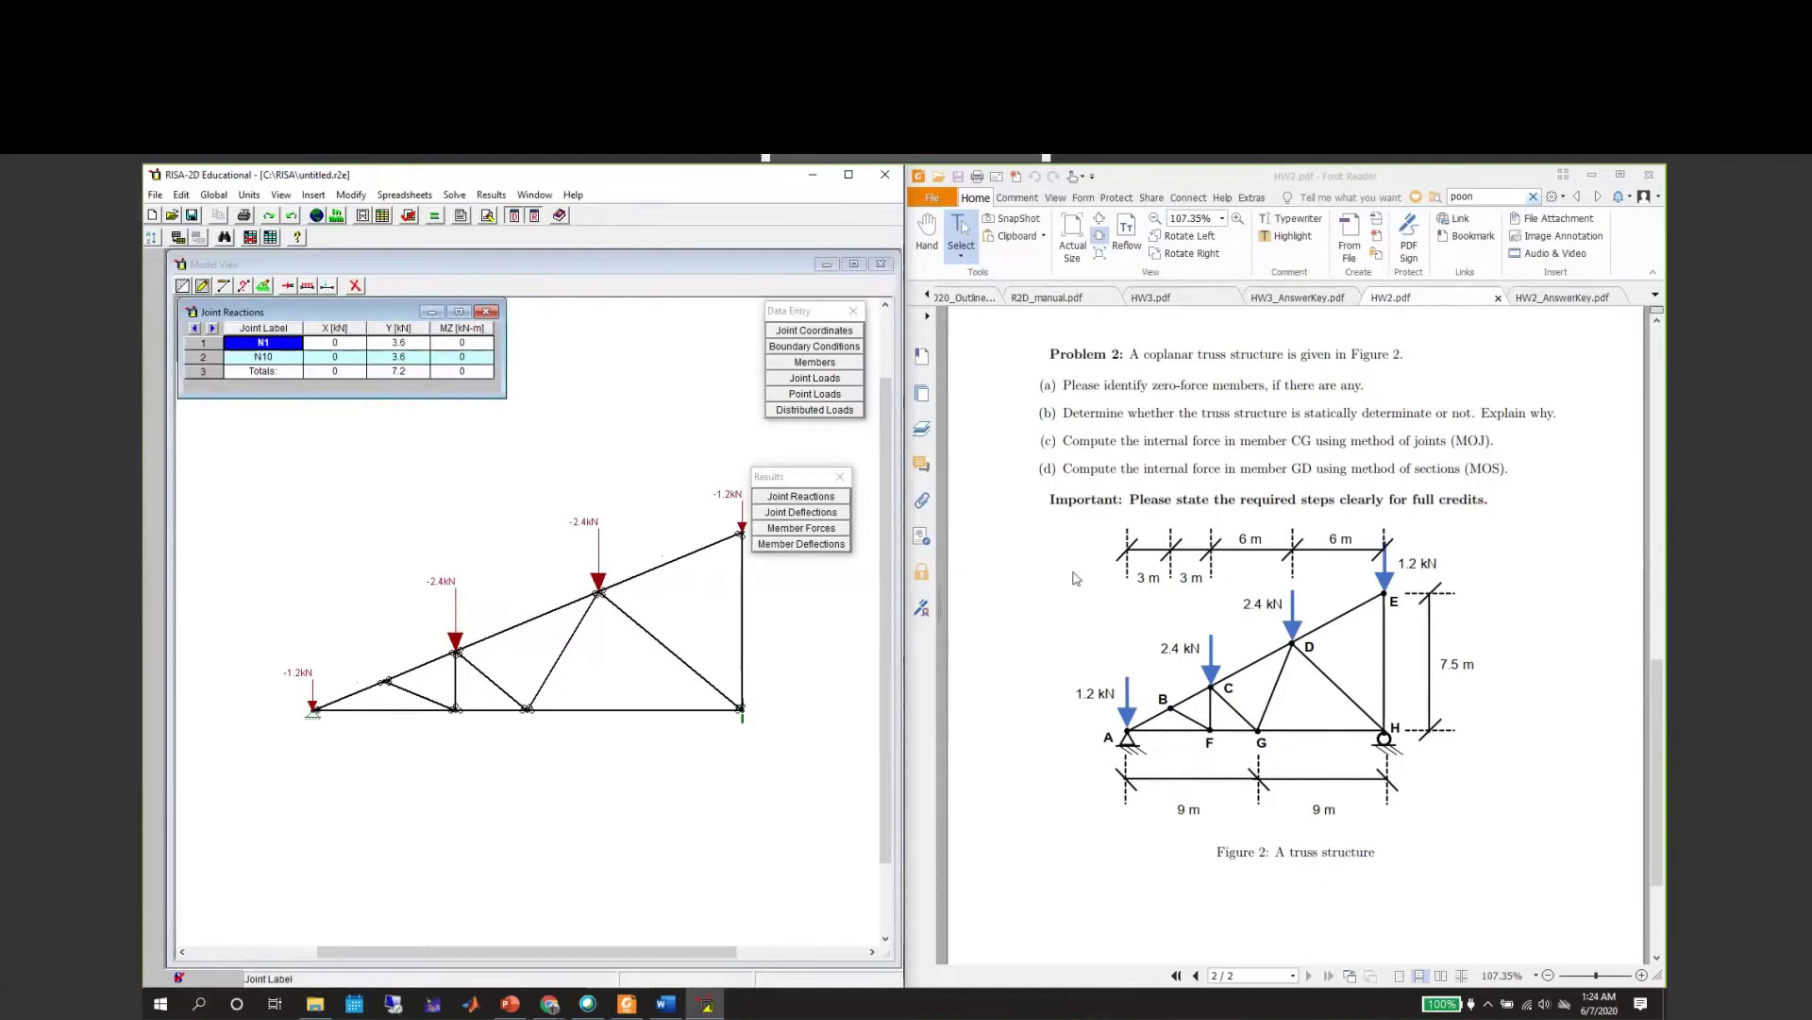
pyautogui.click(1544, 301)
pyautogui.scroll(-10, 1420, 631)
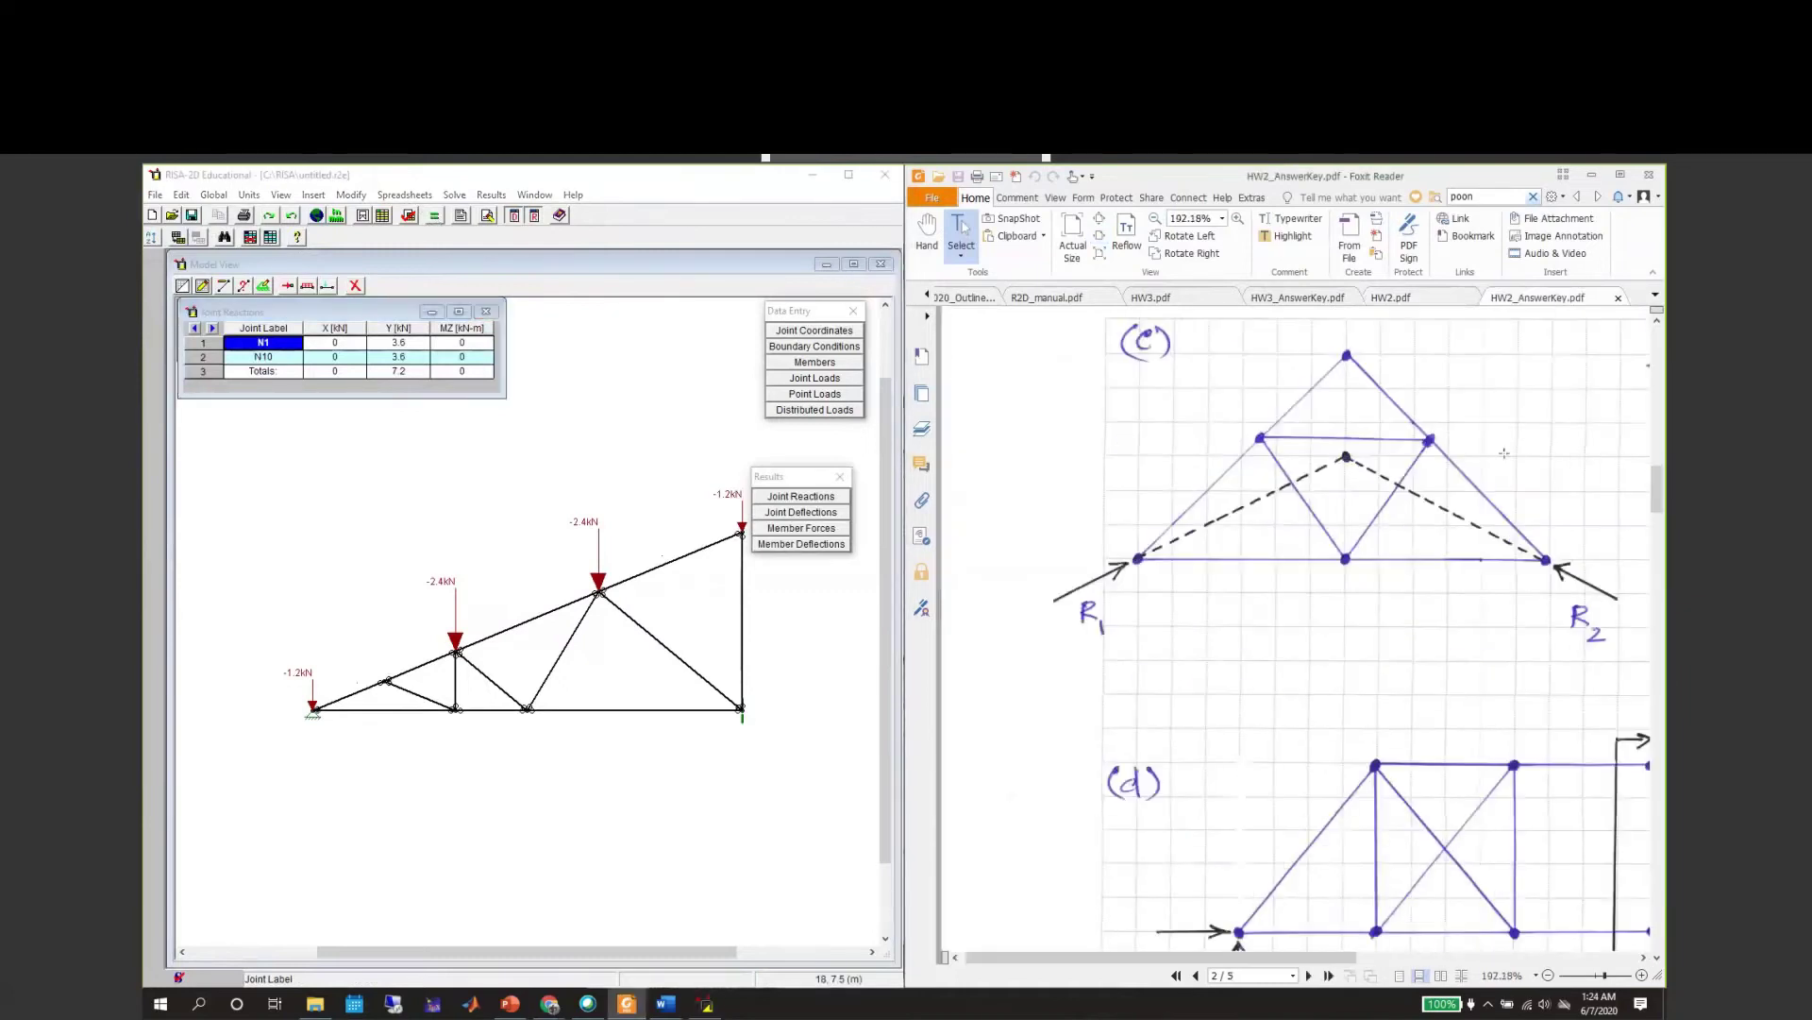
pyautogui.scroll(-2, 1420, 630)
pyautogui.scroll(-10, 1435, 624)
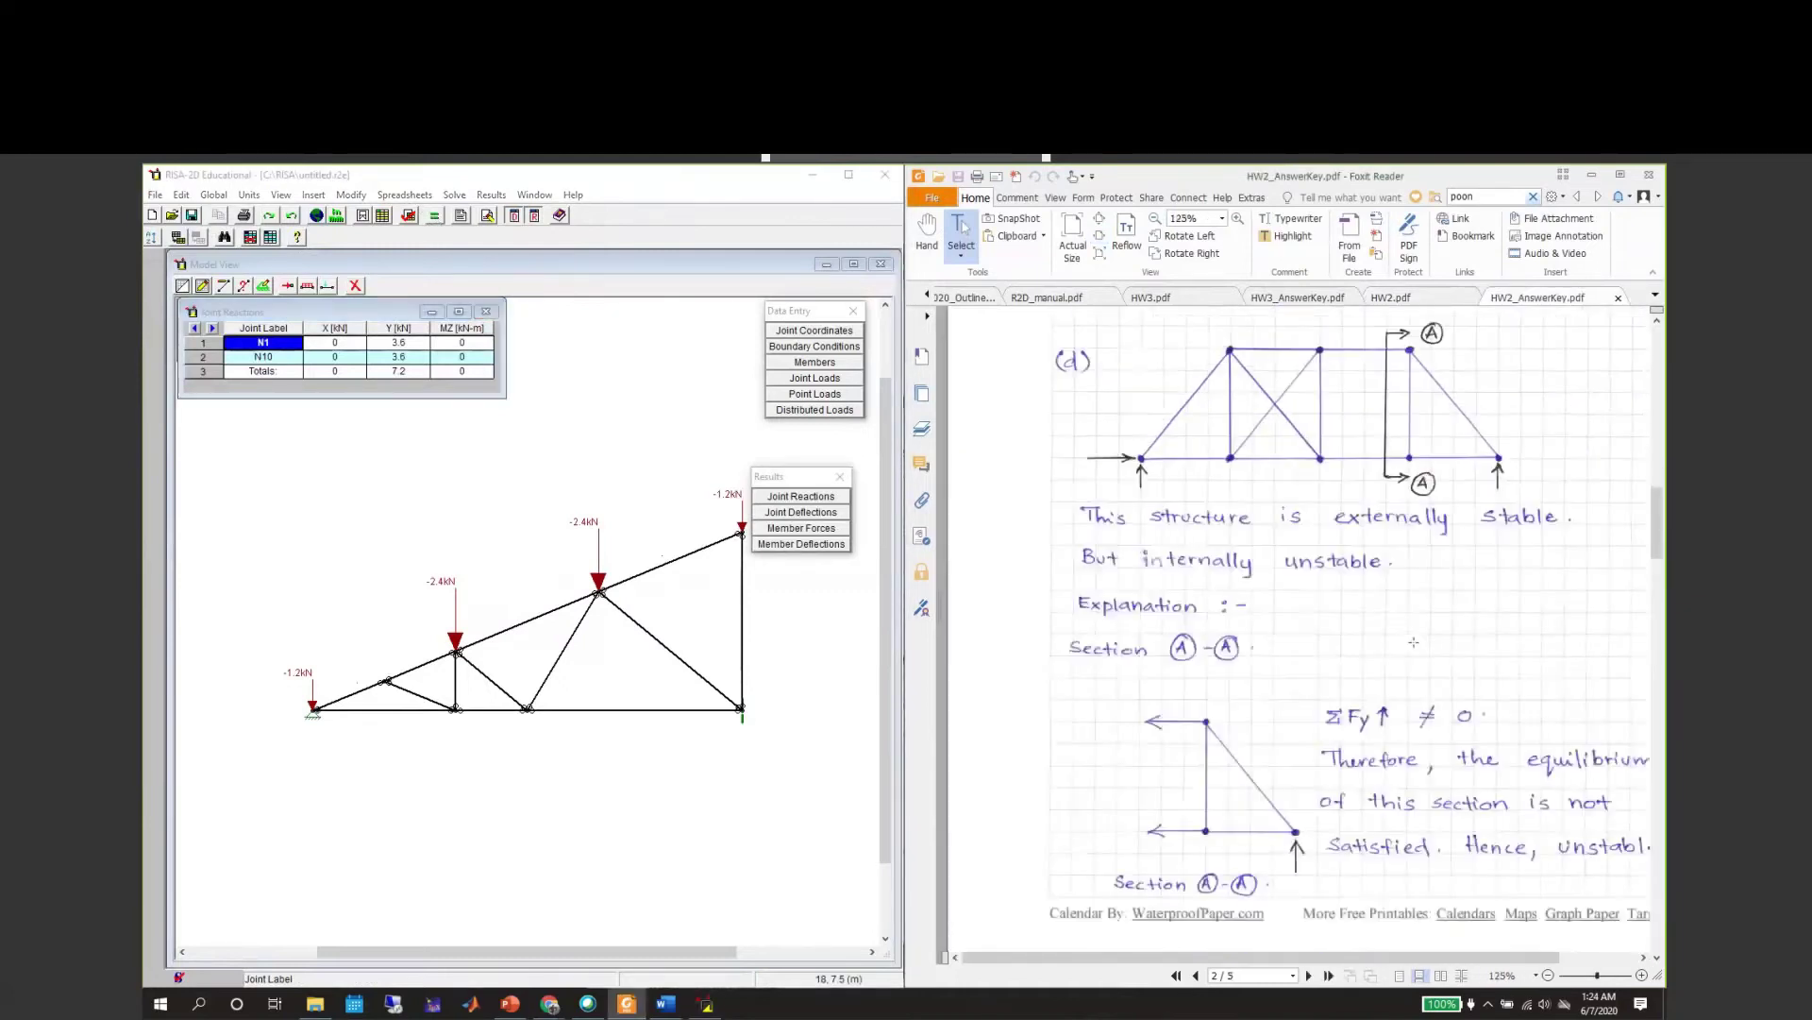
pyautogui.scroll(-5, 1445, 612)
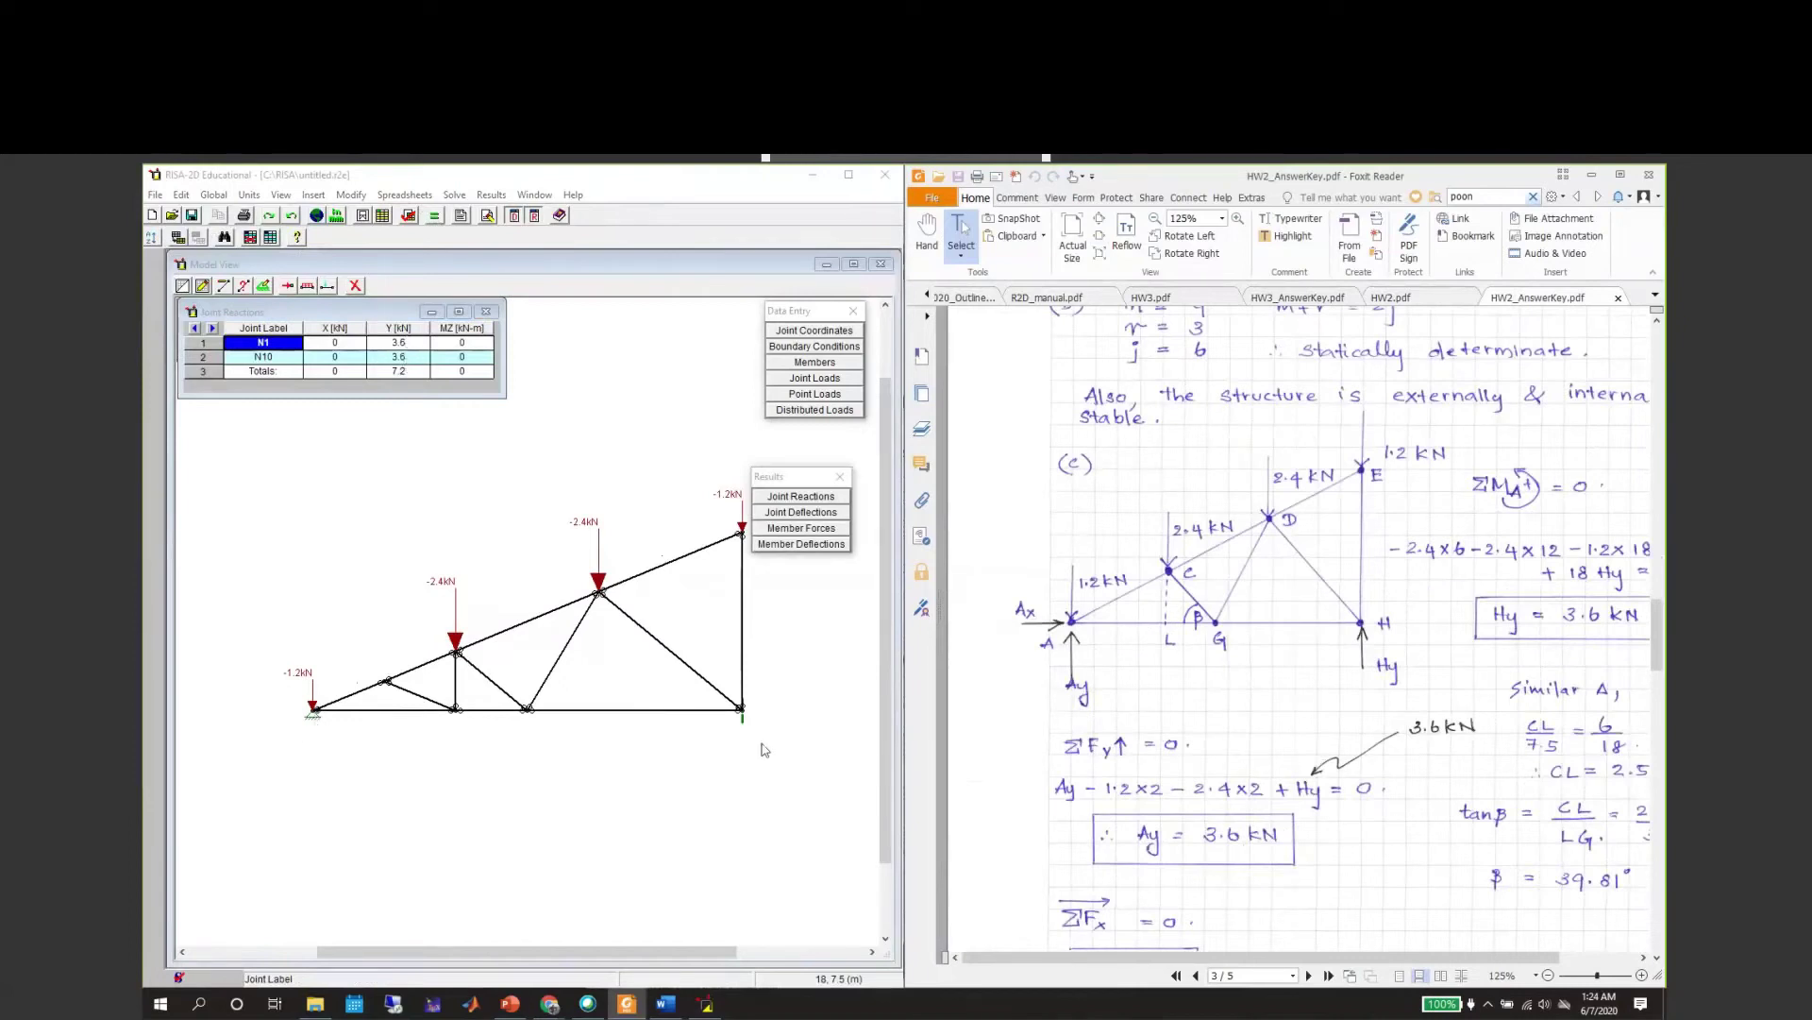
# Replace the joint reactions table with the member axial forces table and scroll through it.
pyautogui.click(487, 313)
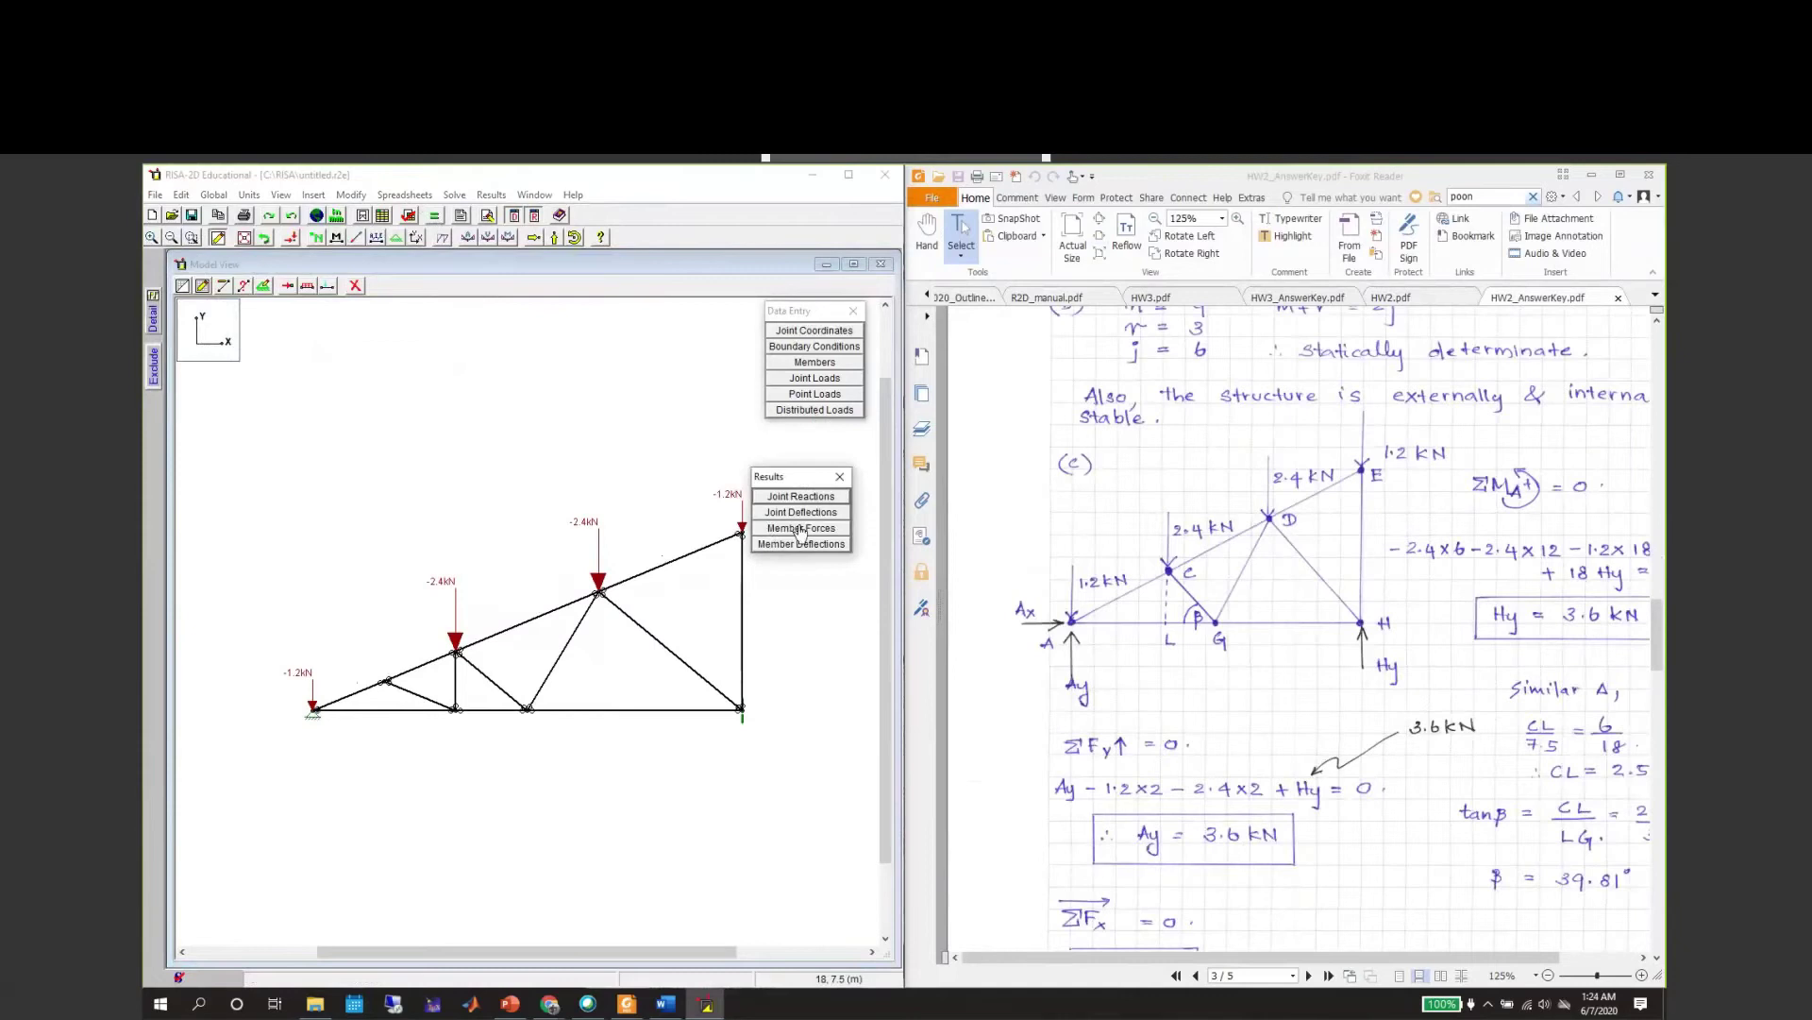
pyautogui.click(800, 531)
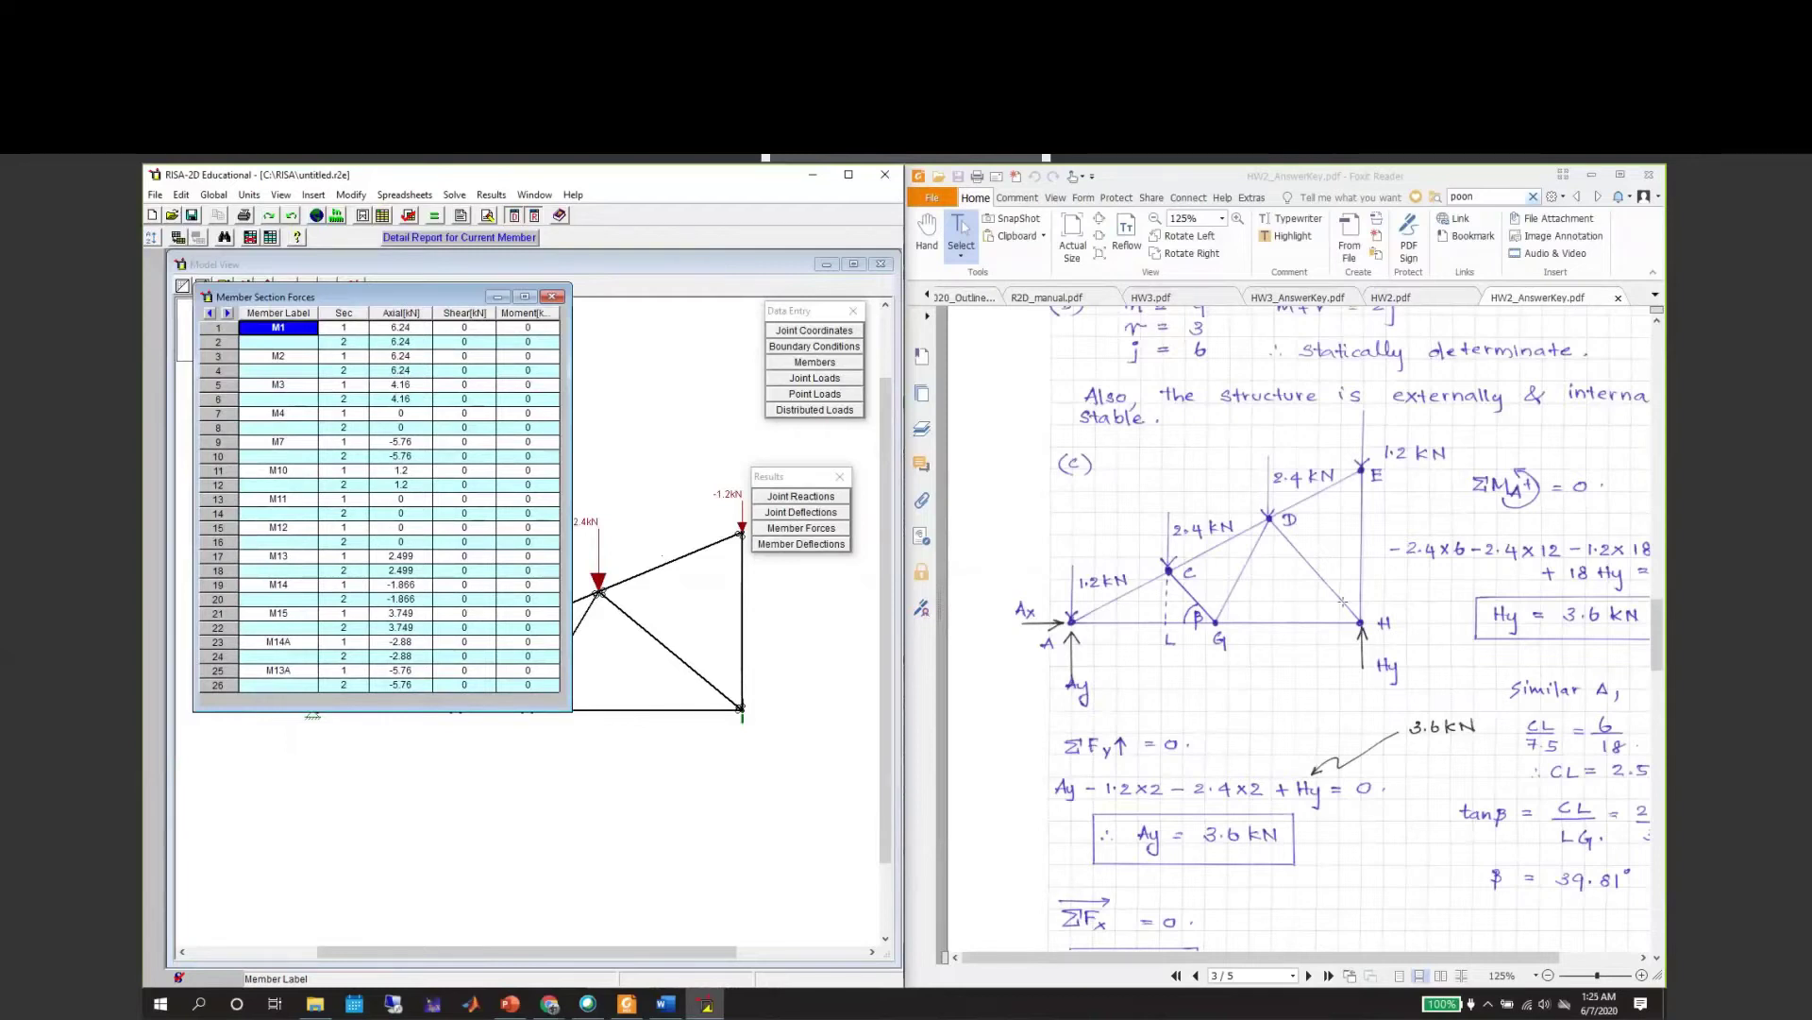
pyautogui.scroll(-15, 1232, 582)
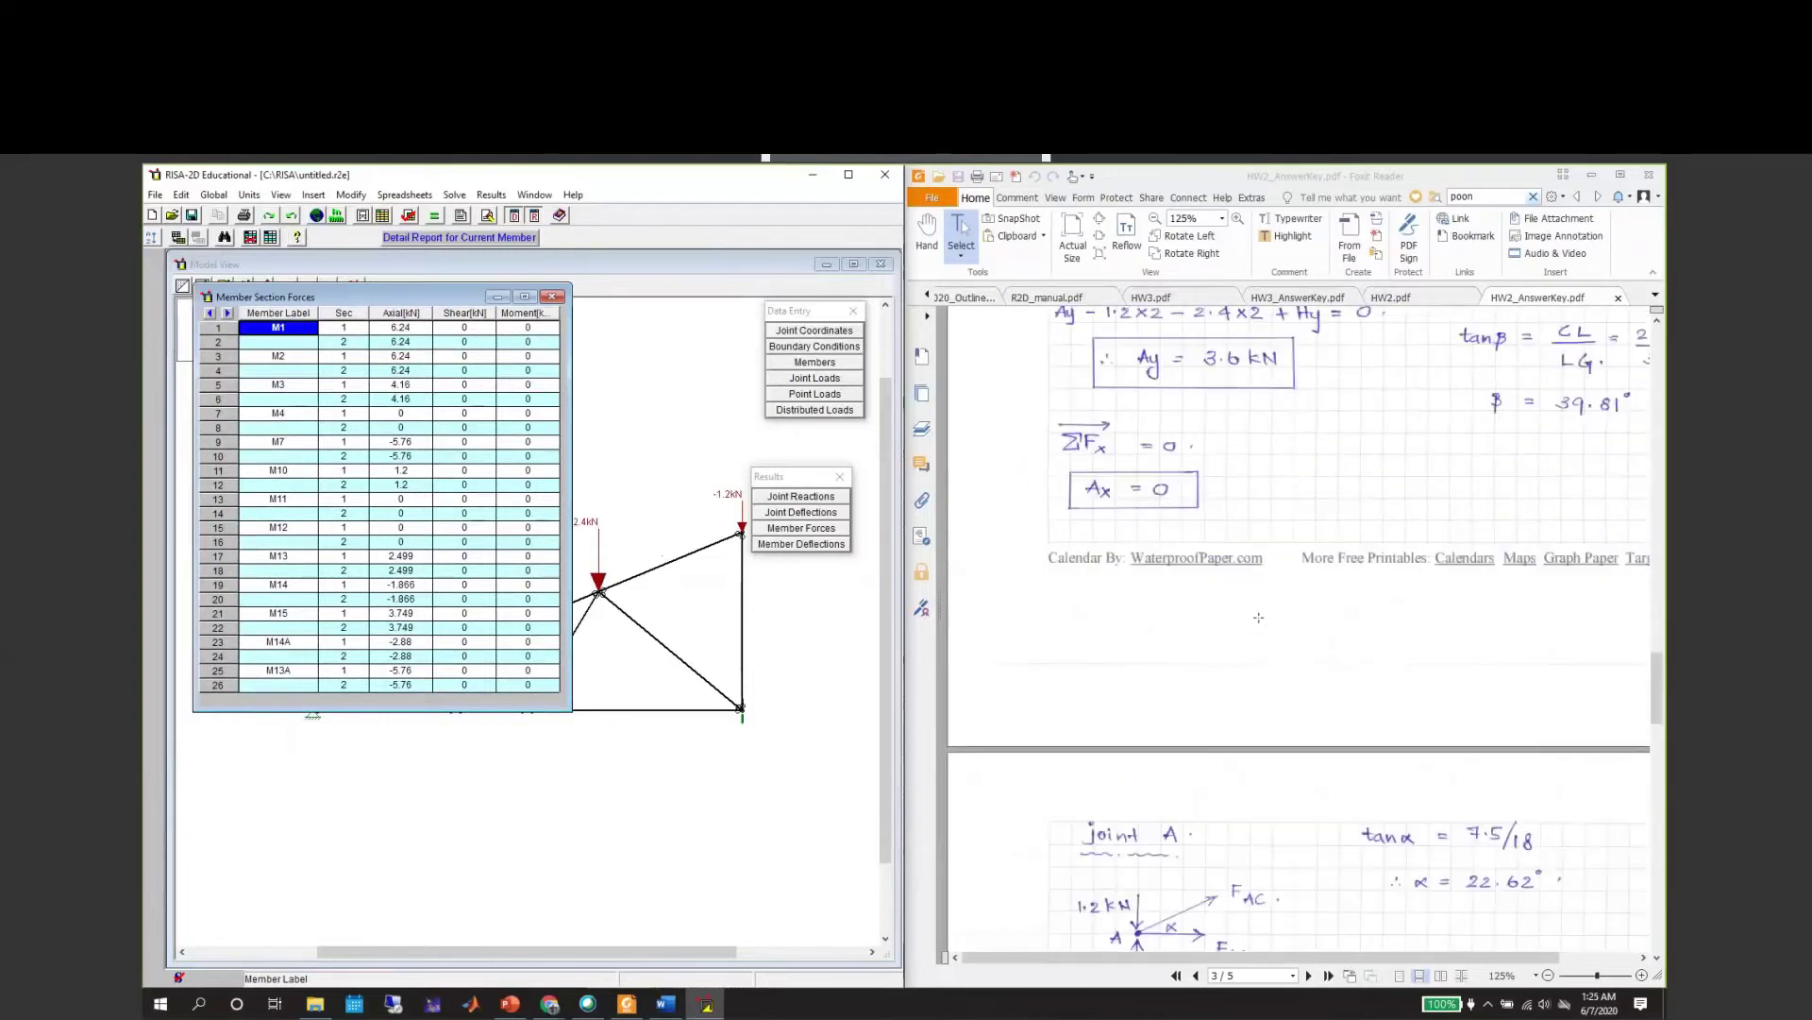
pyautogui.scroll(-3, 1262, 622)
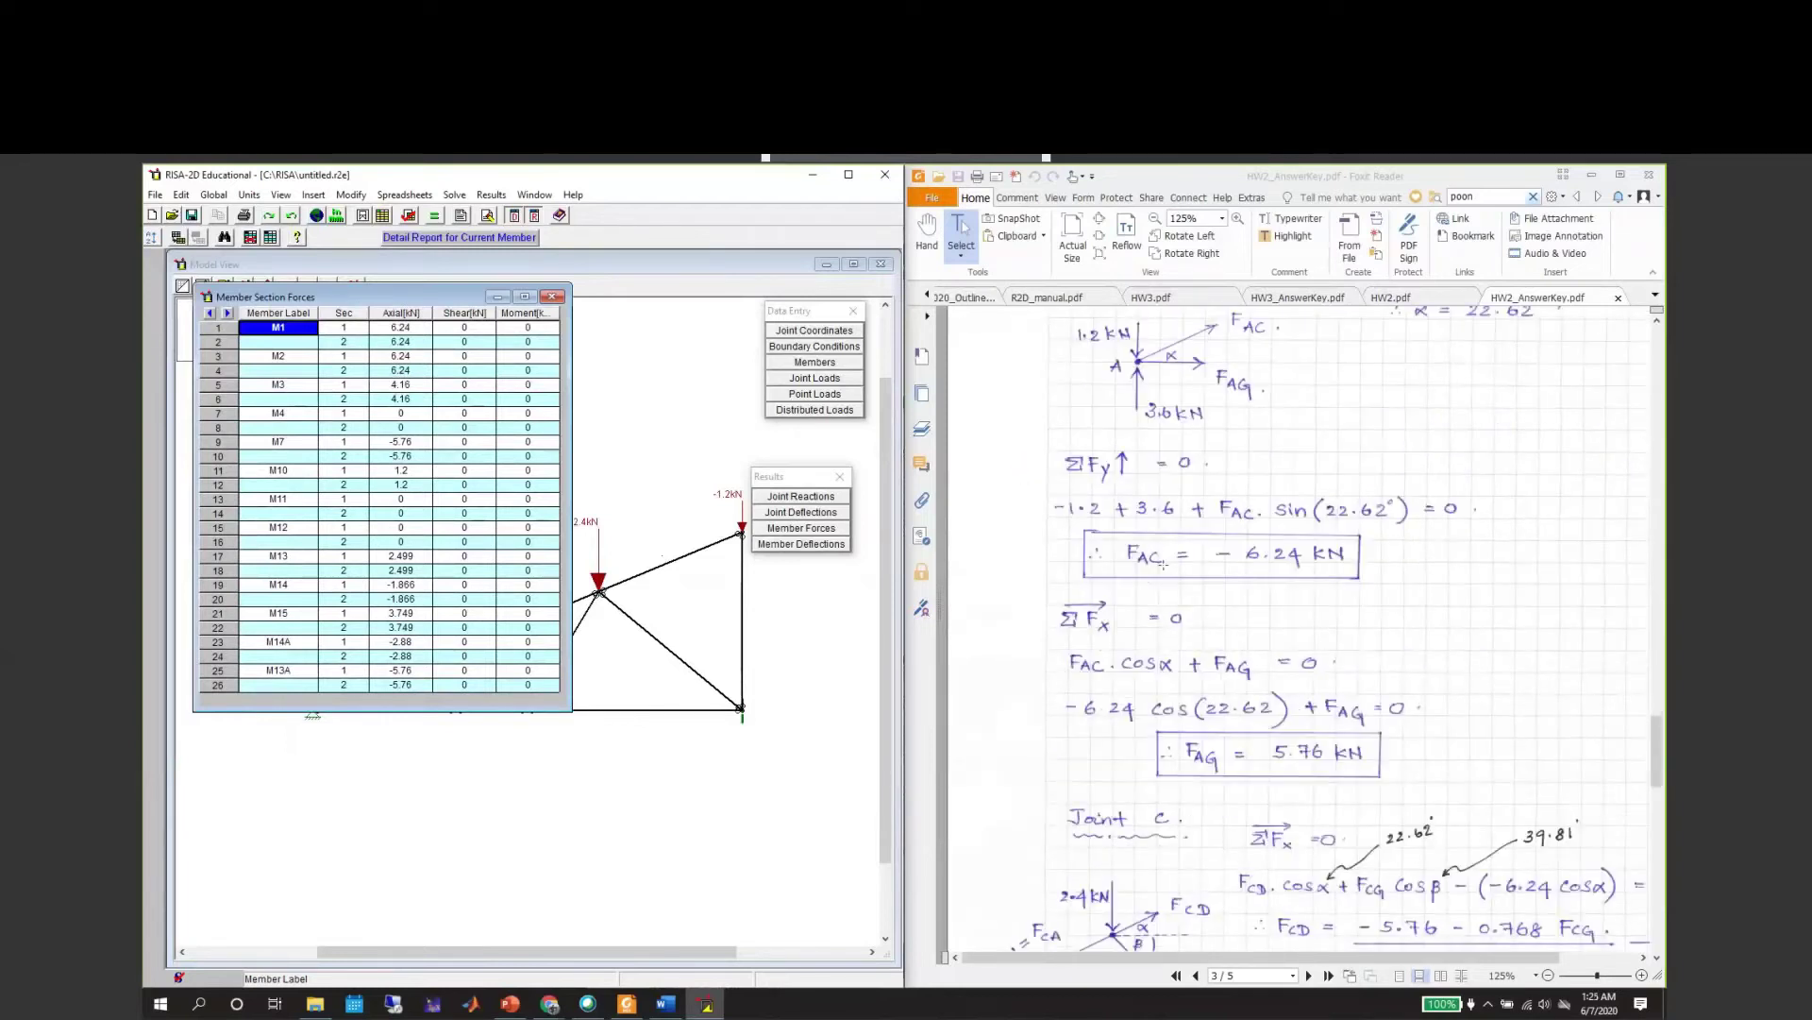
pyautogui.scroll(1, 1191, 565)
pyautogui.scroll(4, 1184, 666)
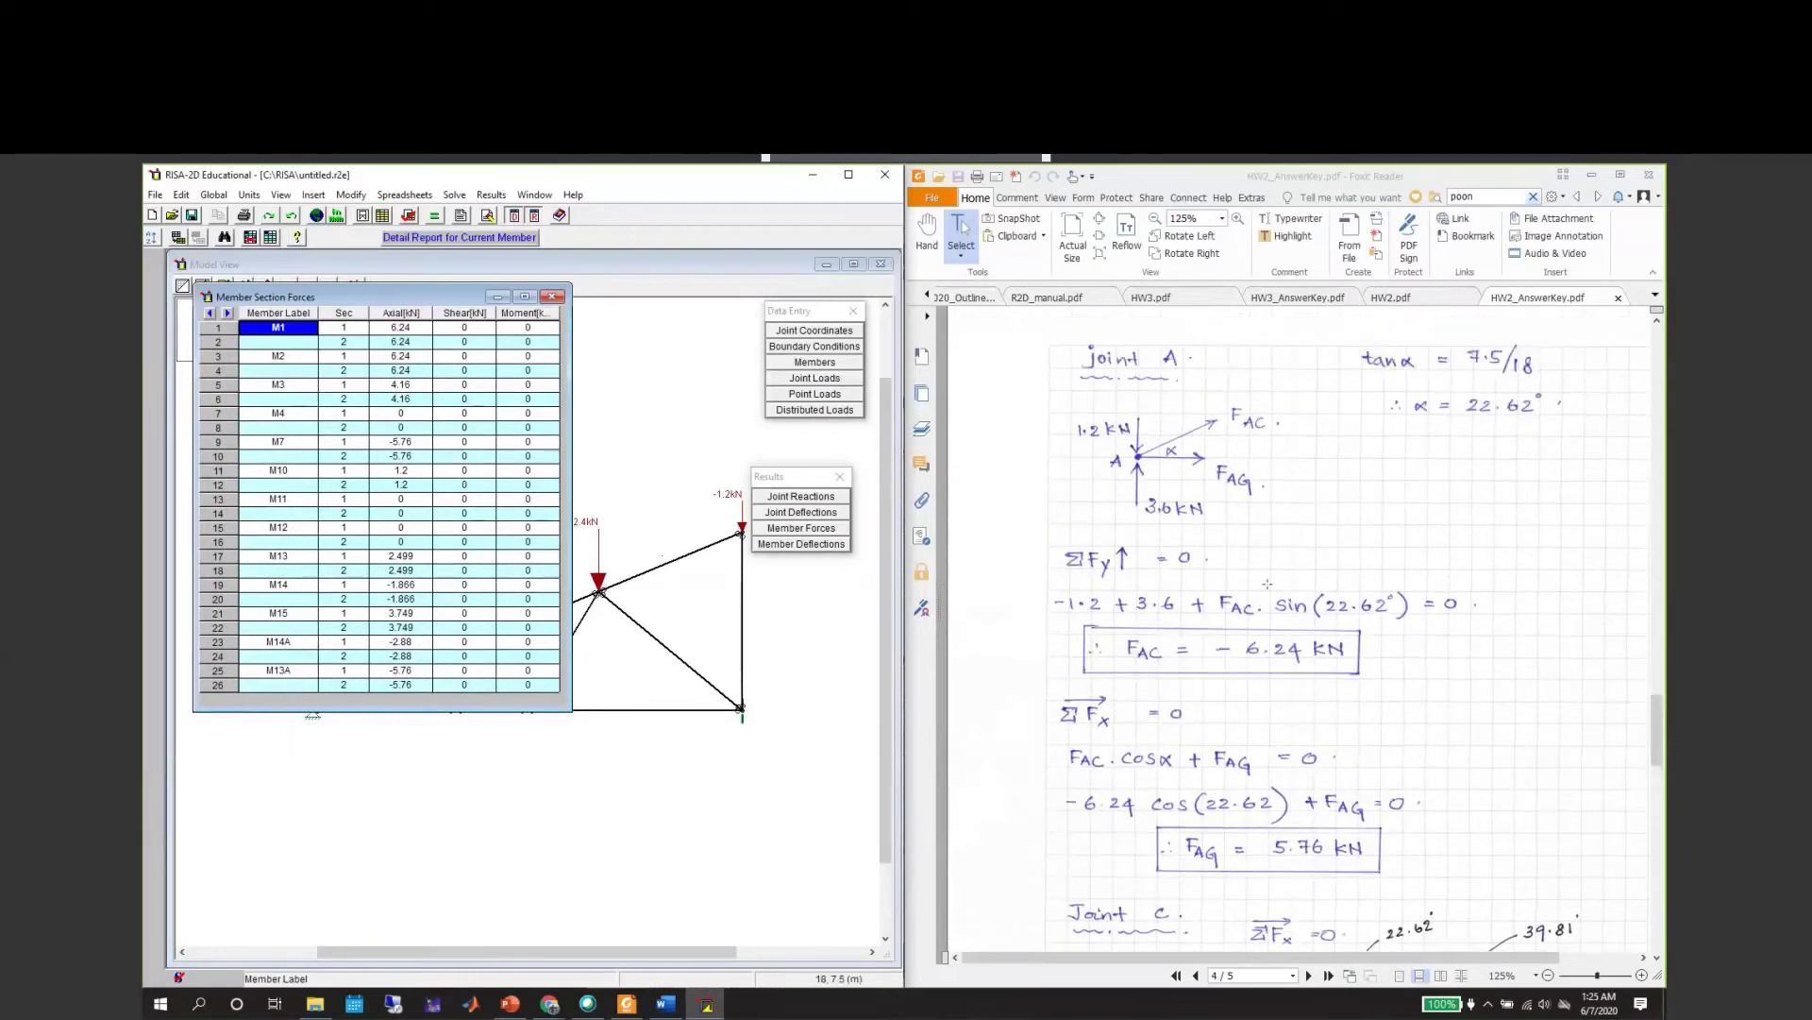
# Check the homework sheet, then move the forces table to uncover the truss.
pyautogui.click(1430, 304)
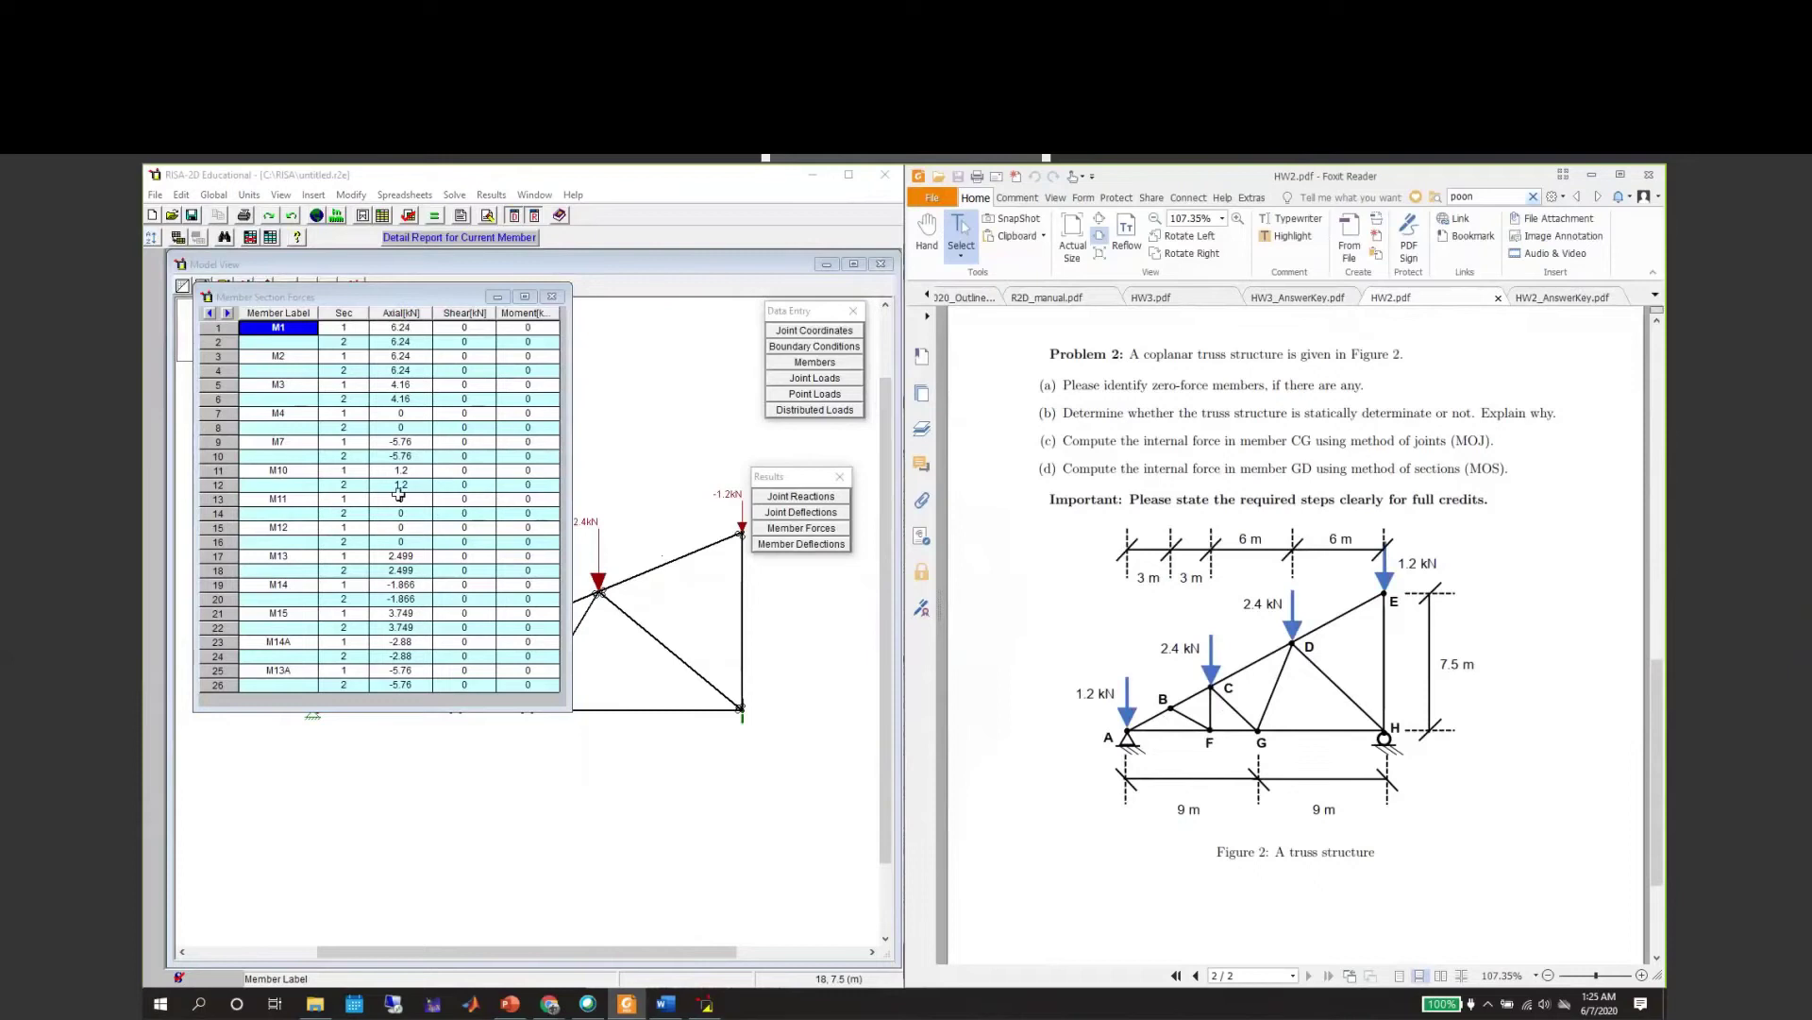
pyautogui.click(353, 288)
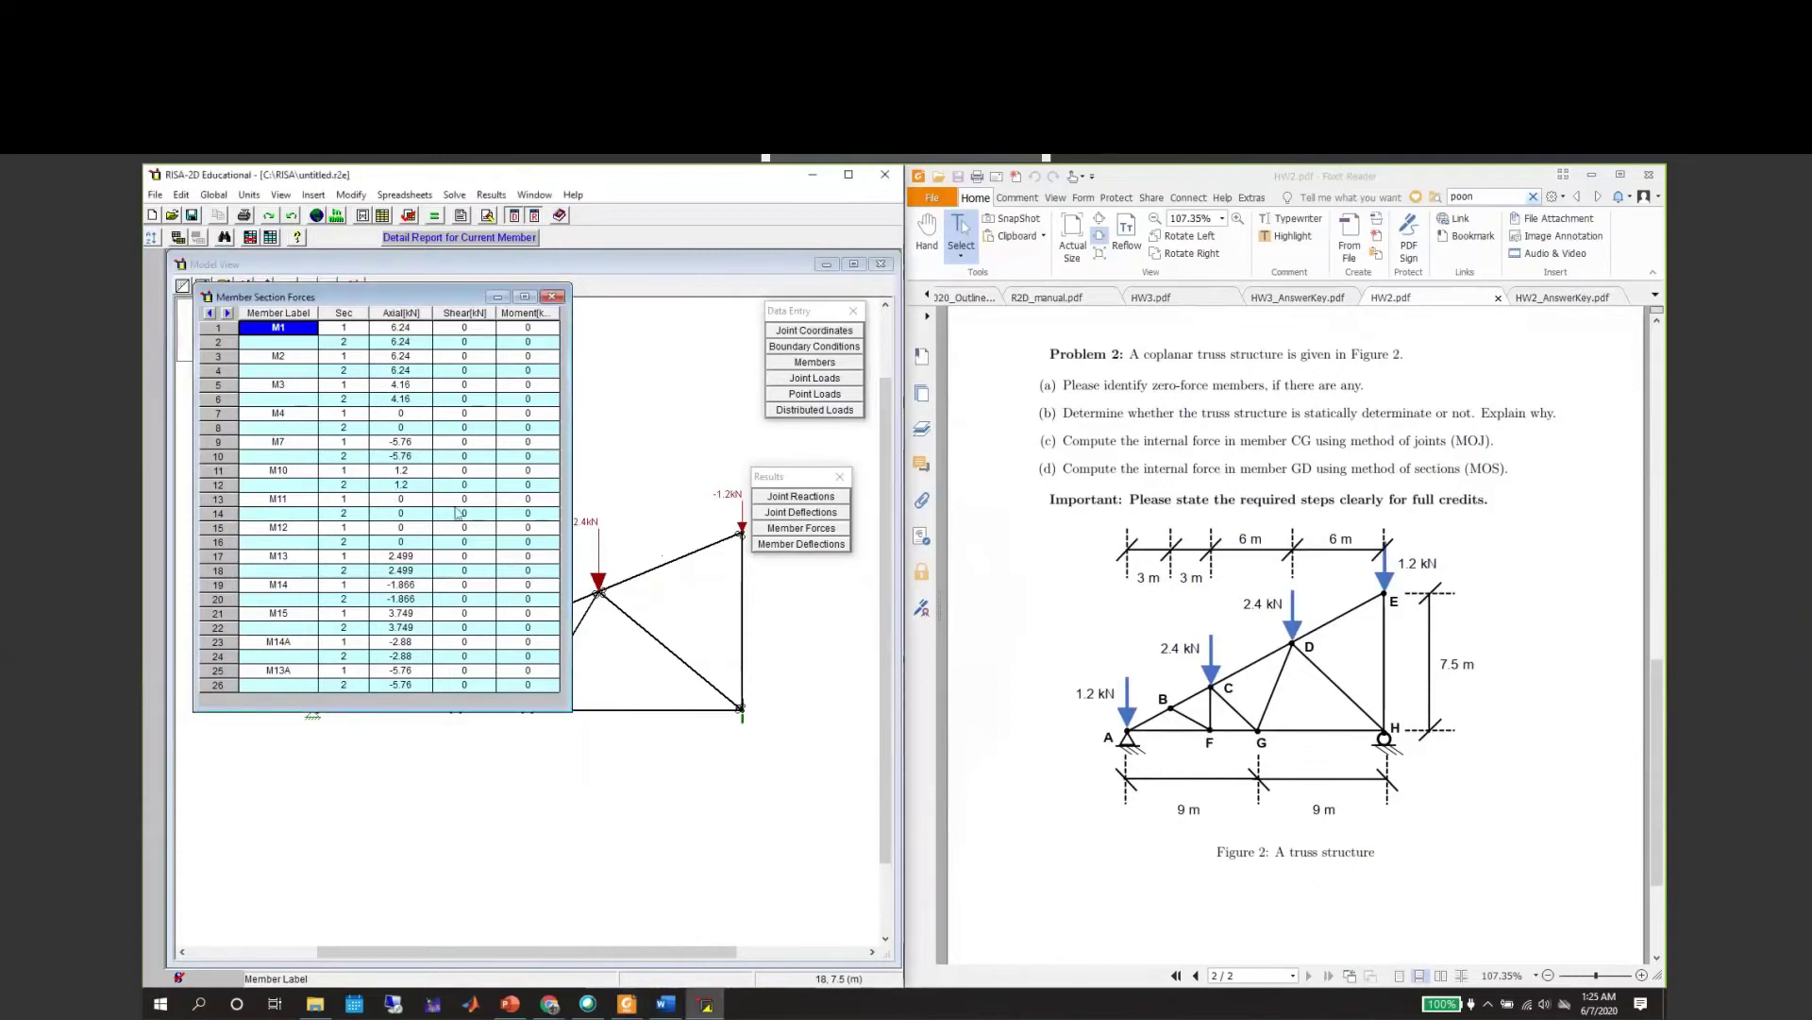
pyautogui.click(758, 527)
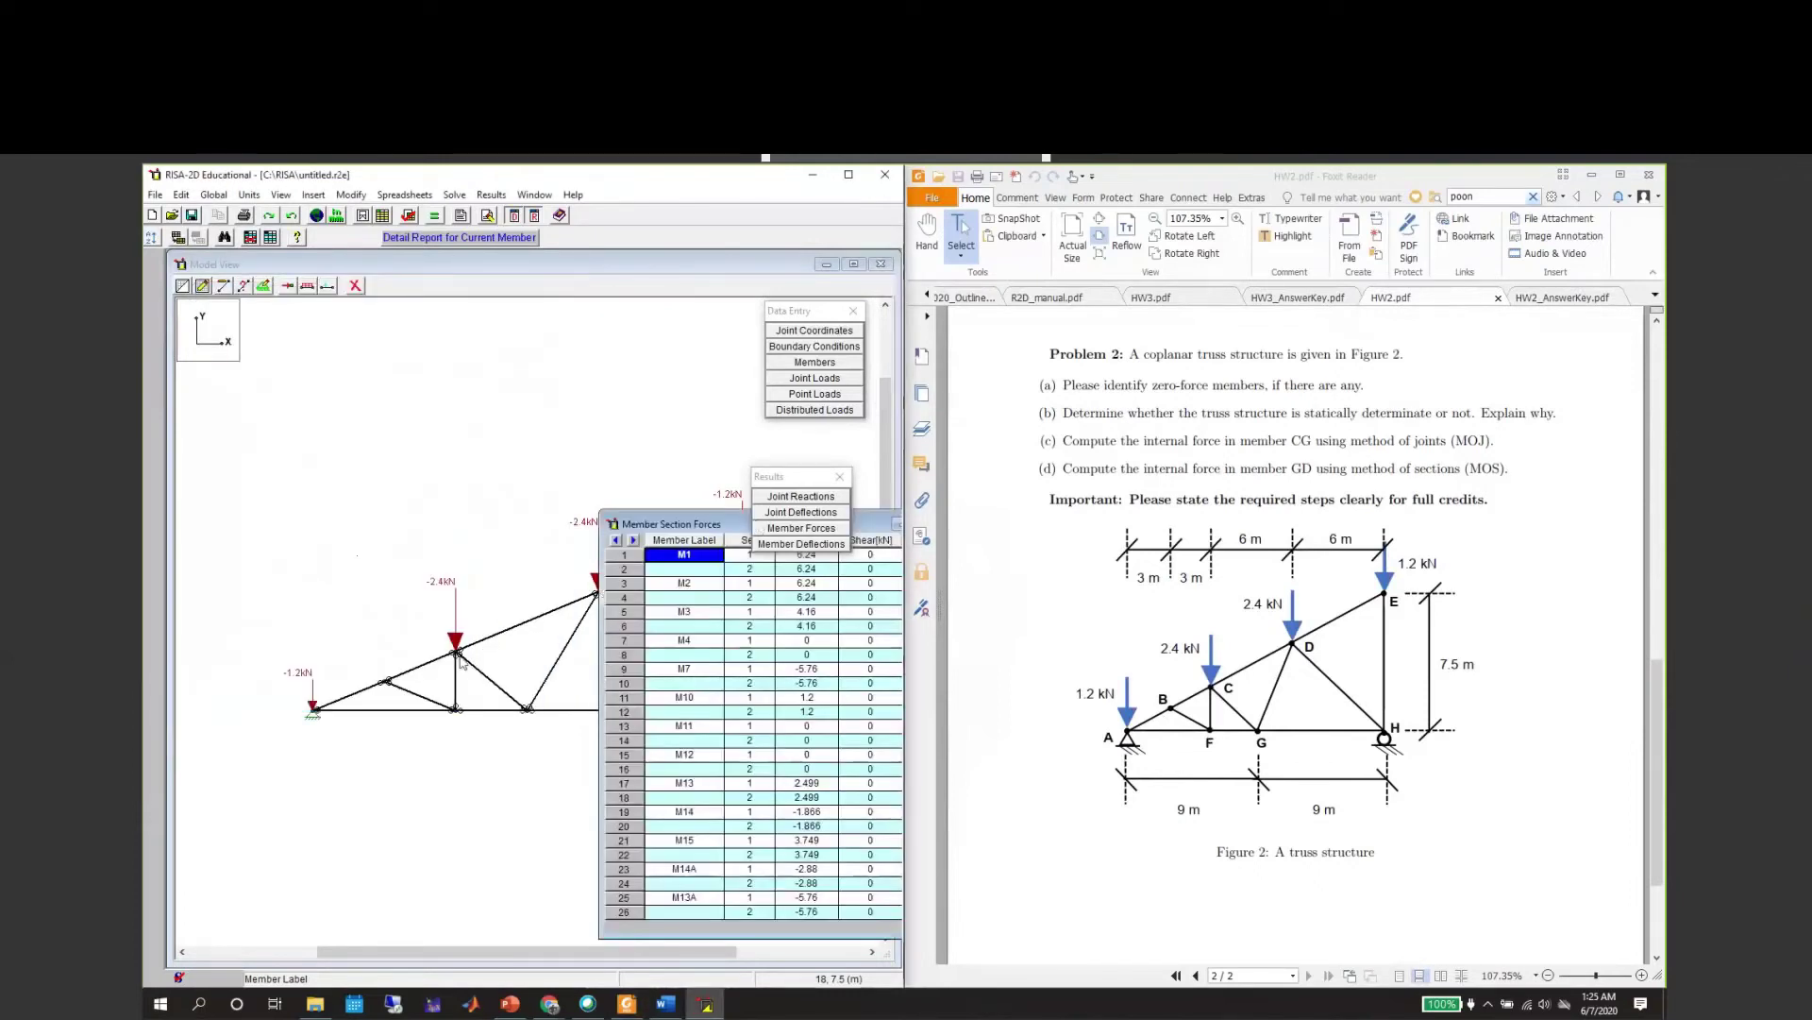
# Label truss members (M13A, M14A) and place the Member Section Forces table beside the model.
pyautogui.click(336, 287)
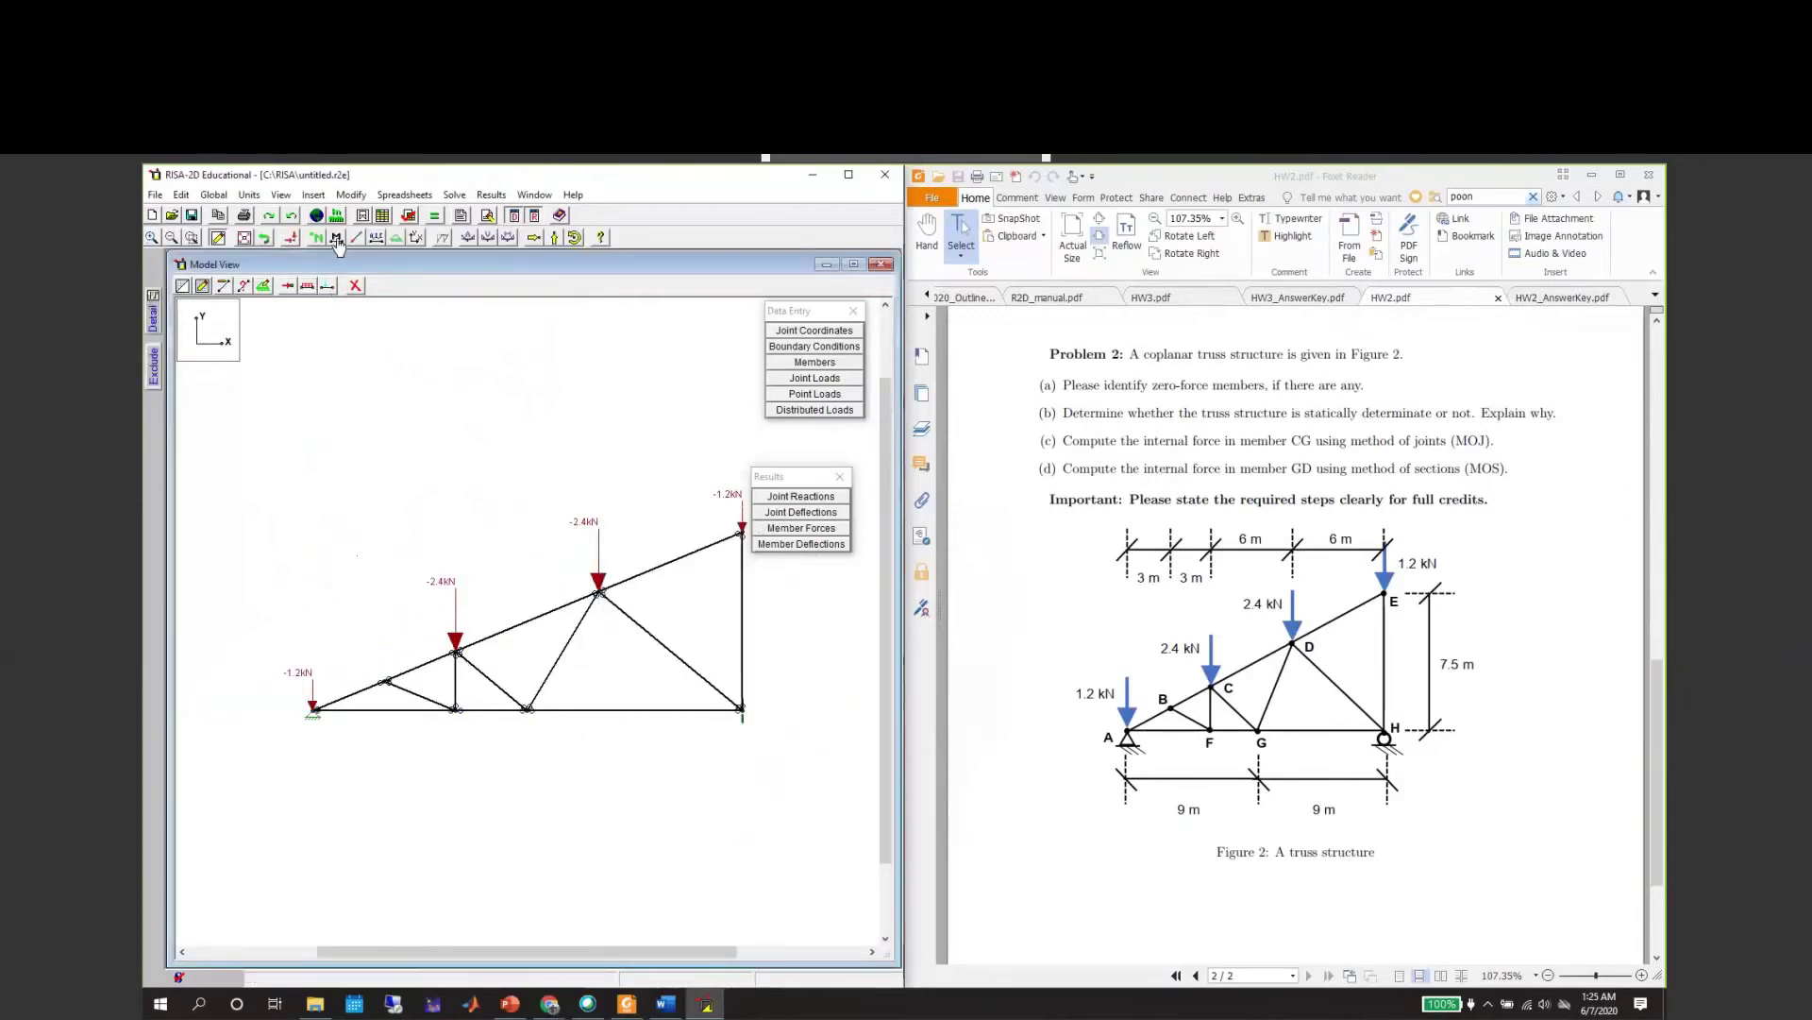
pyautogui.click(338, 239)
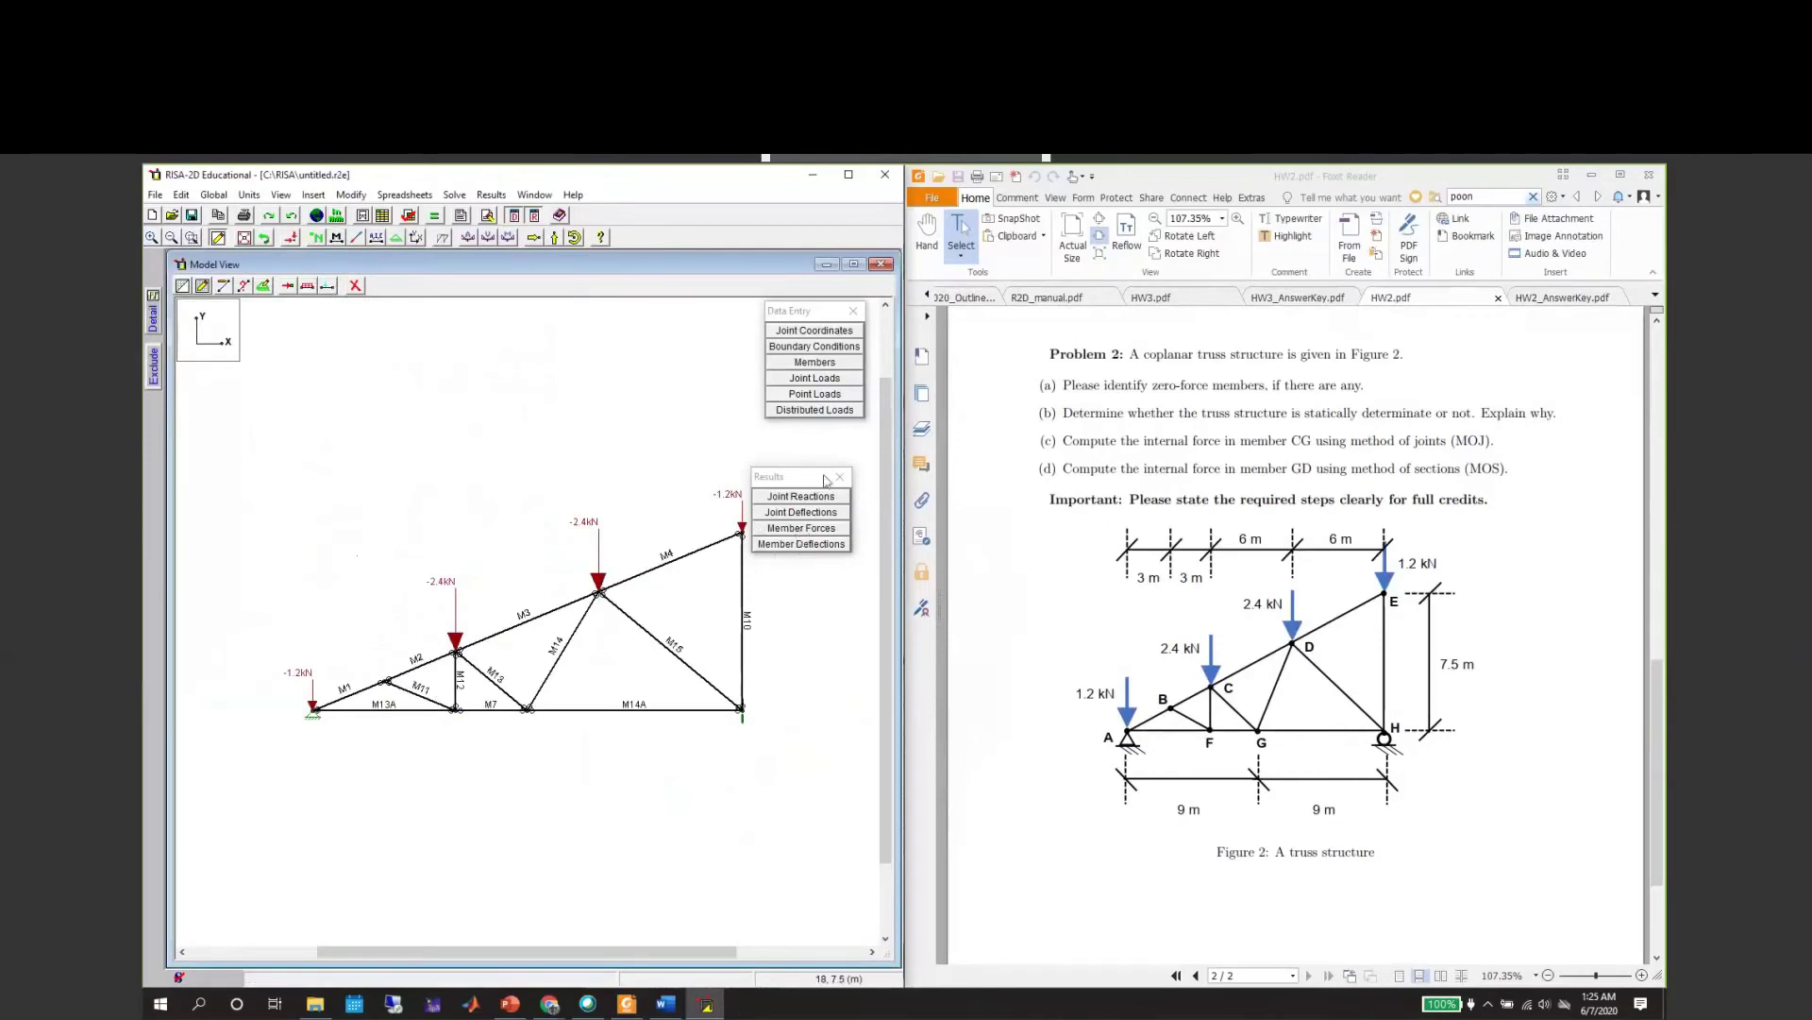
pyautogui.click(813, 528)
pyautogui.moveTo(708, 527); pyautogui.dragTo(654, 513)
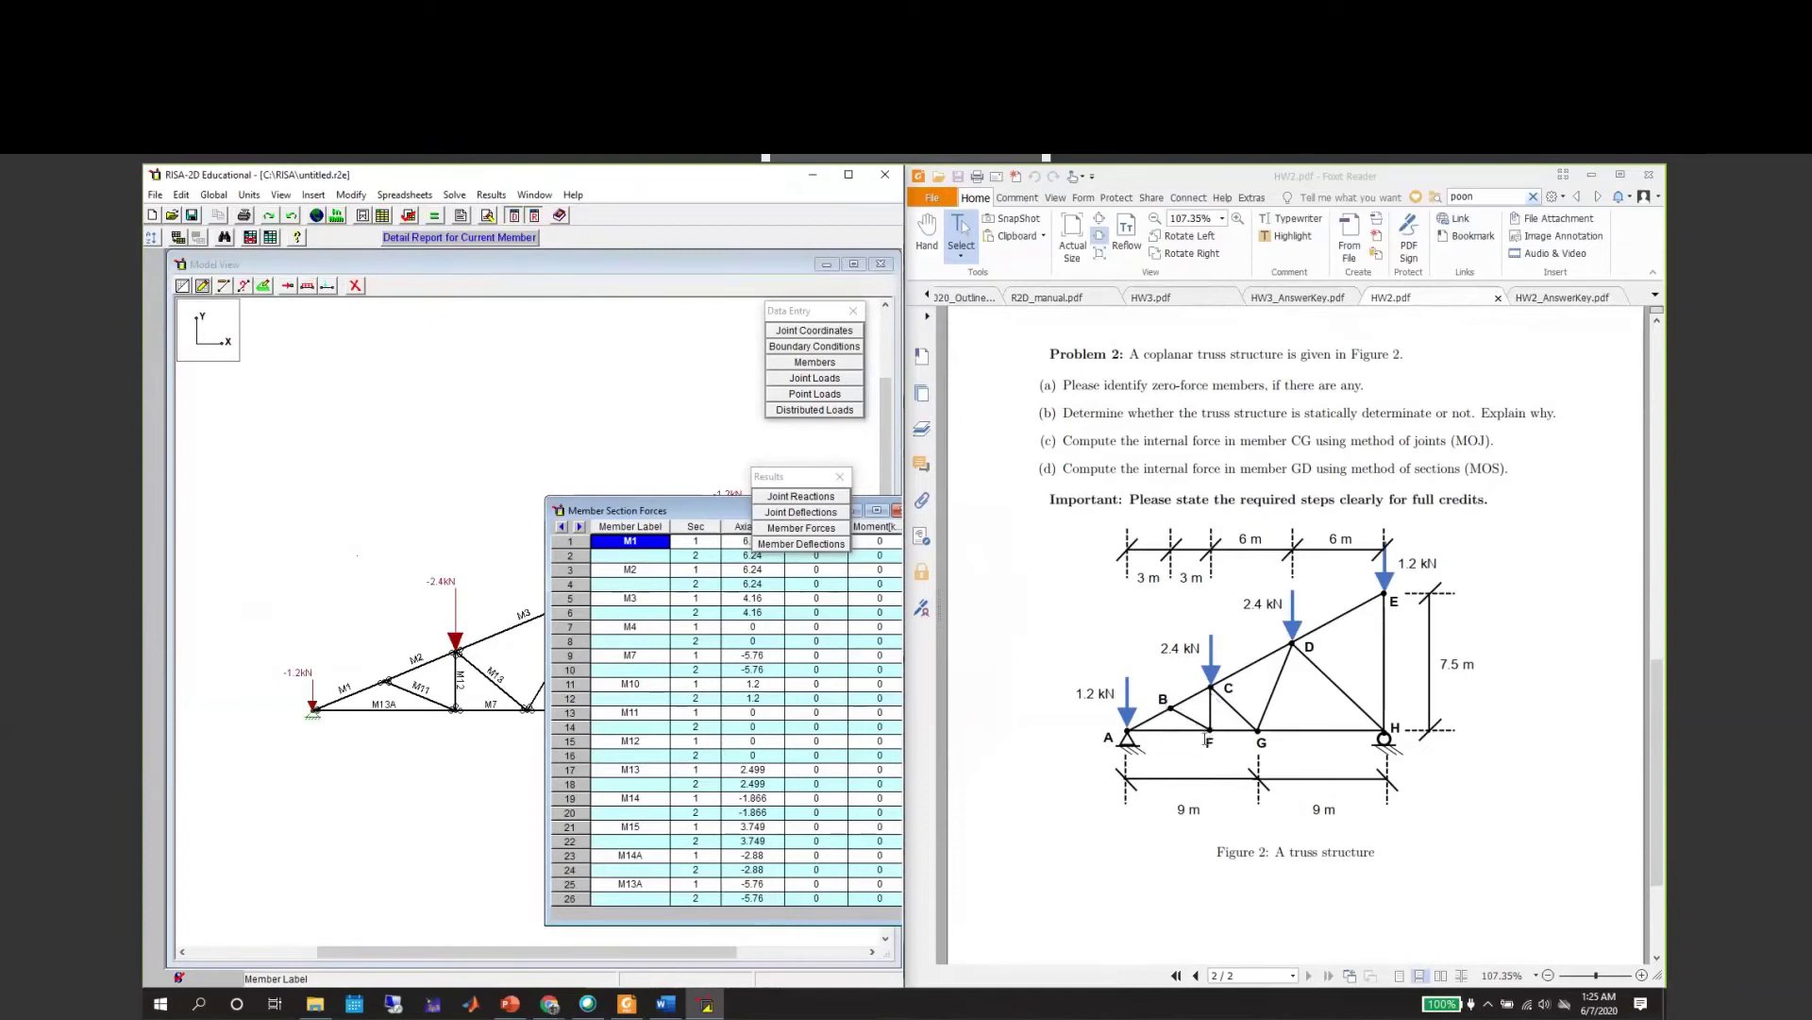
# Mark member CG in the homework figure and bring up Fcg = −2.5 kN in the answer key.
pyautogui.doubleClick(1297, 440)
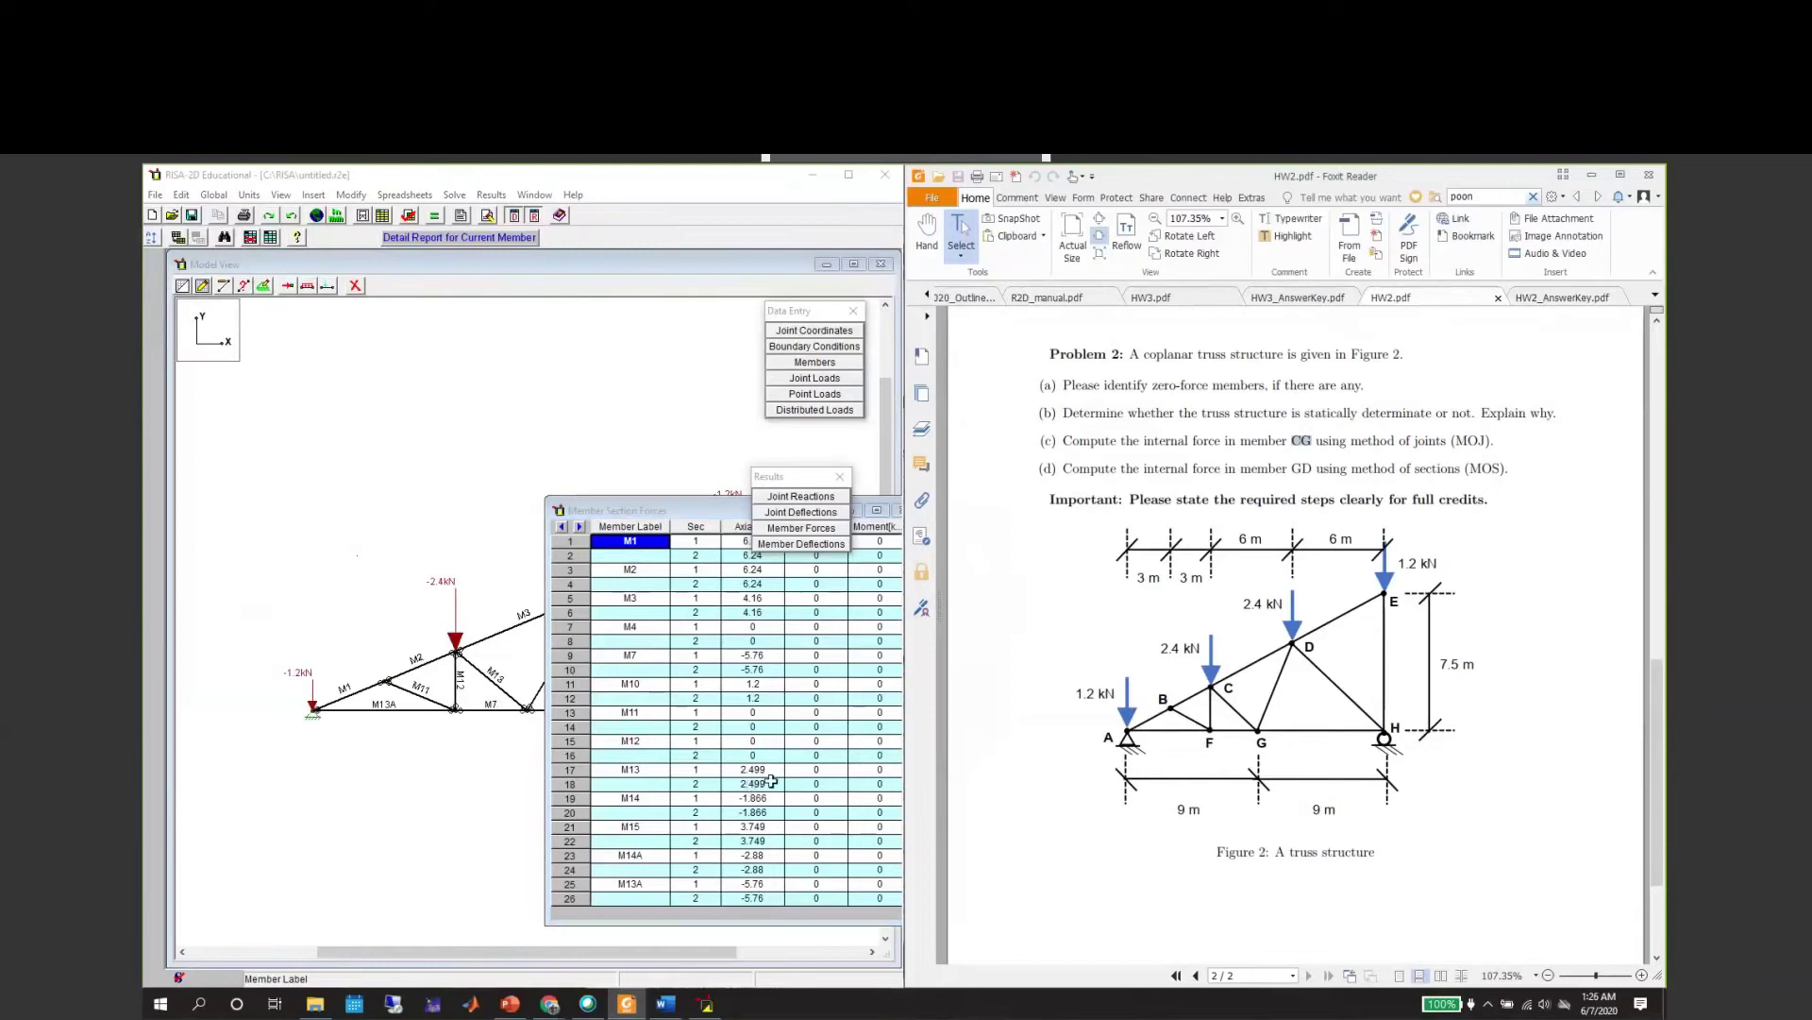
pyautogui.scroll(-2, 1227, 566)
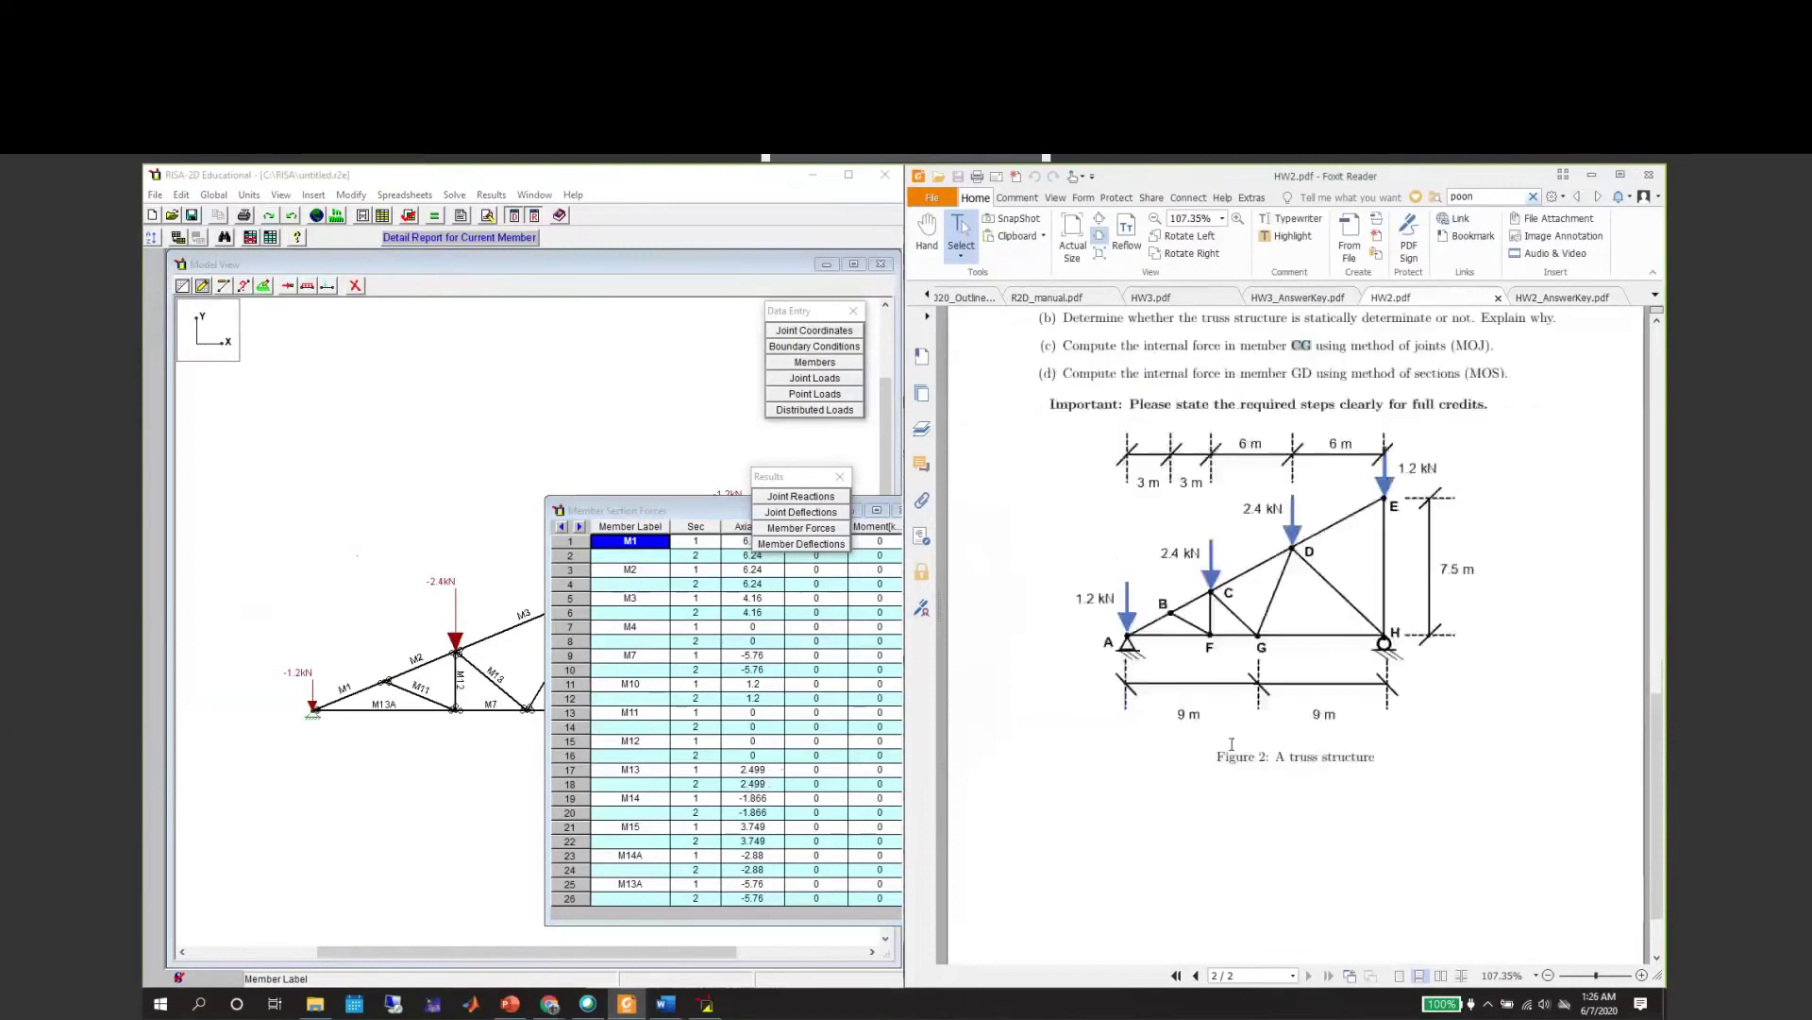
pyautogui.click(1548, 300)
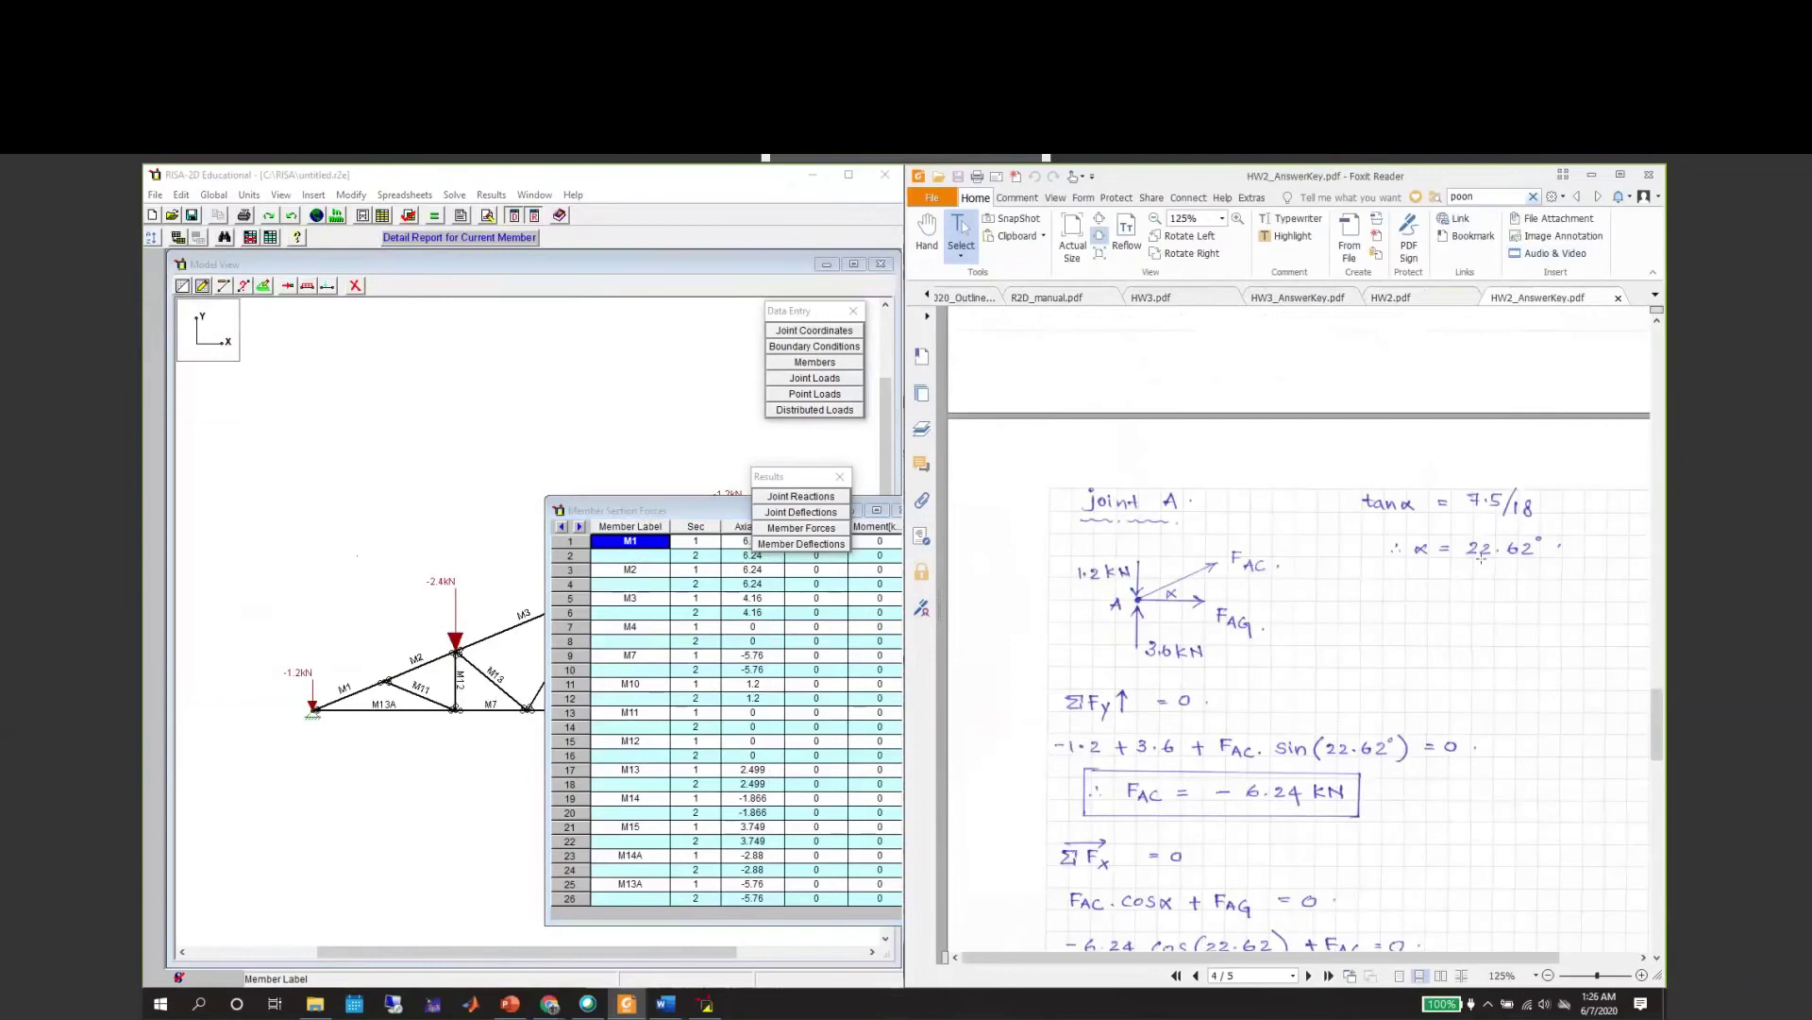
pyautogui.scroll(-5, 1477, 562)
pyautogui.scroll(-3, 1478, 562)
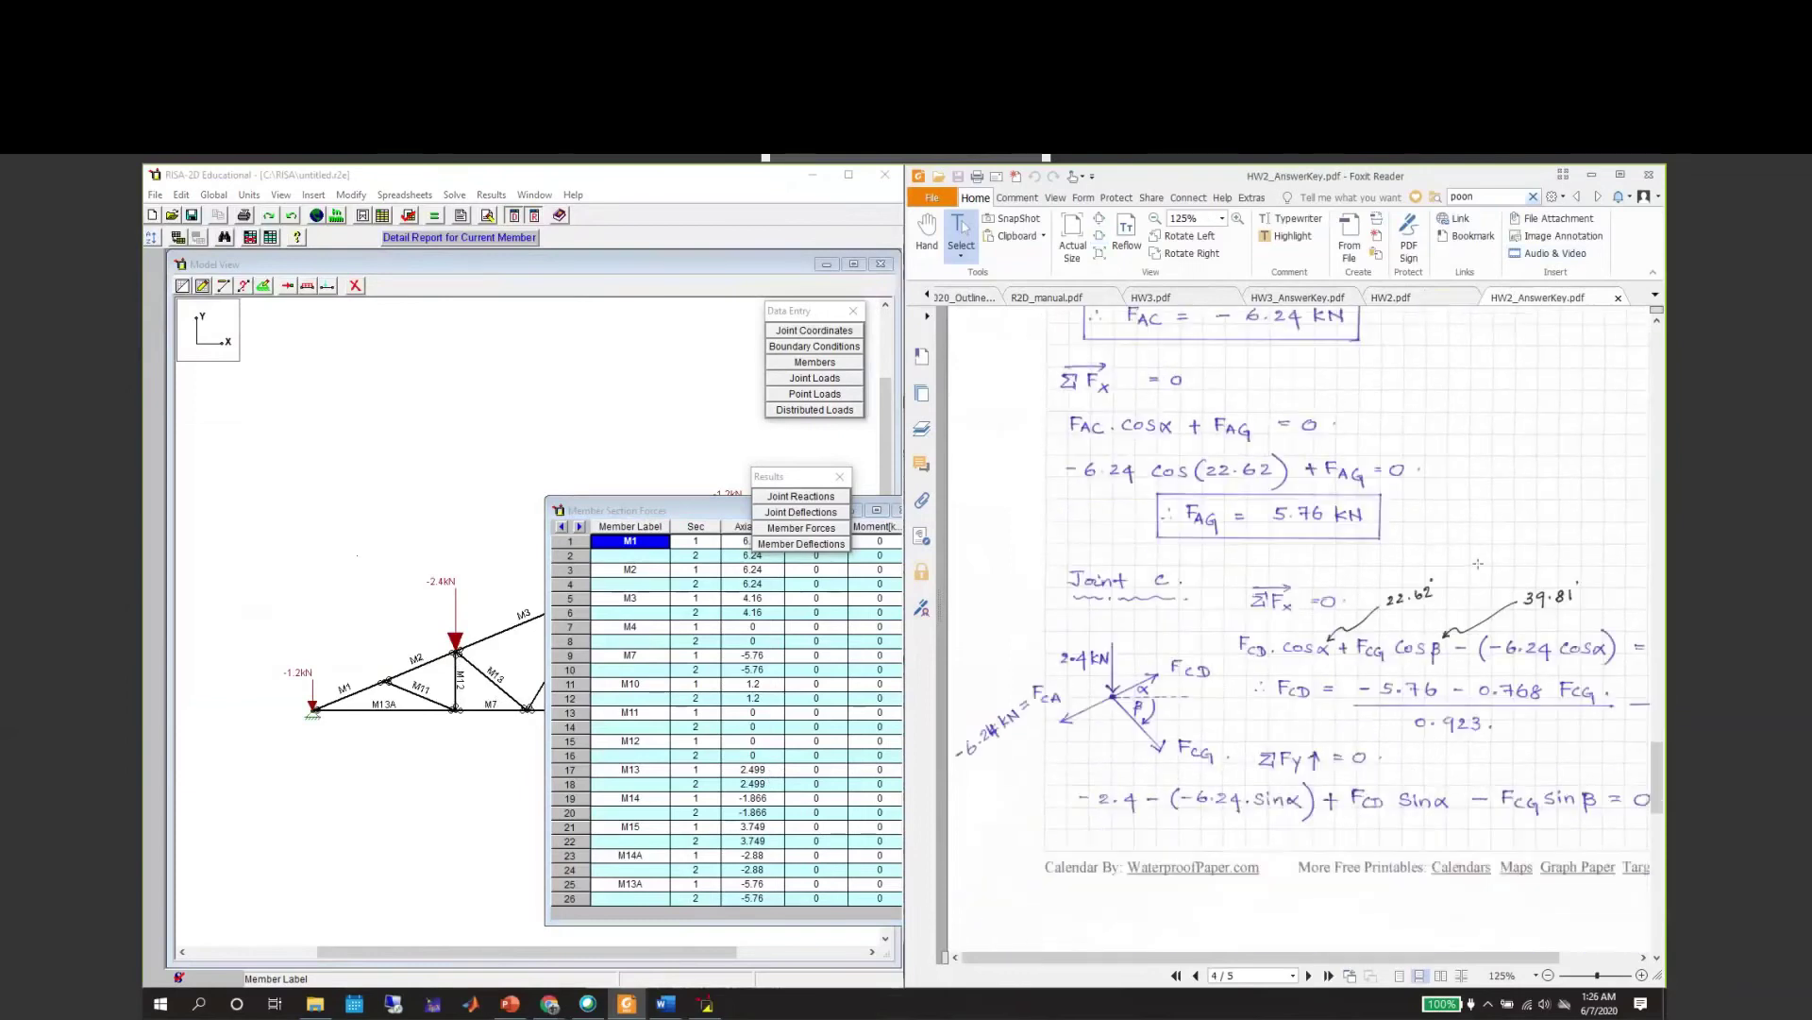
pyautogui.scroll(-10, 1478, 562)
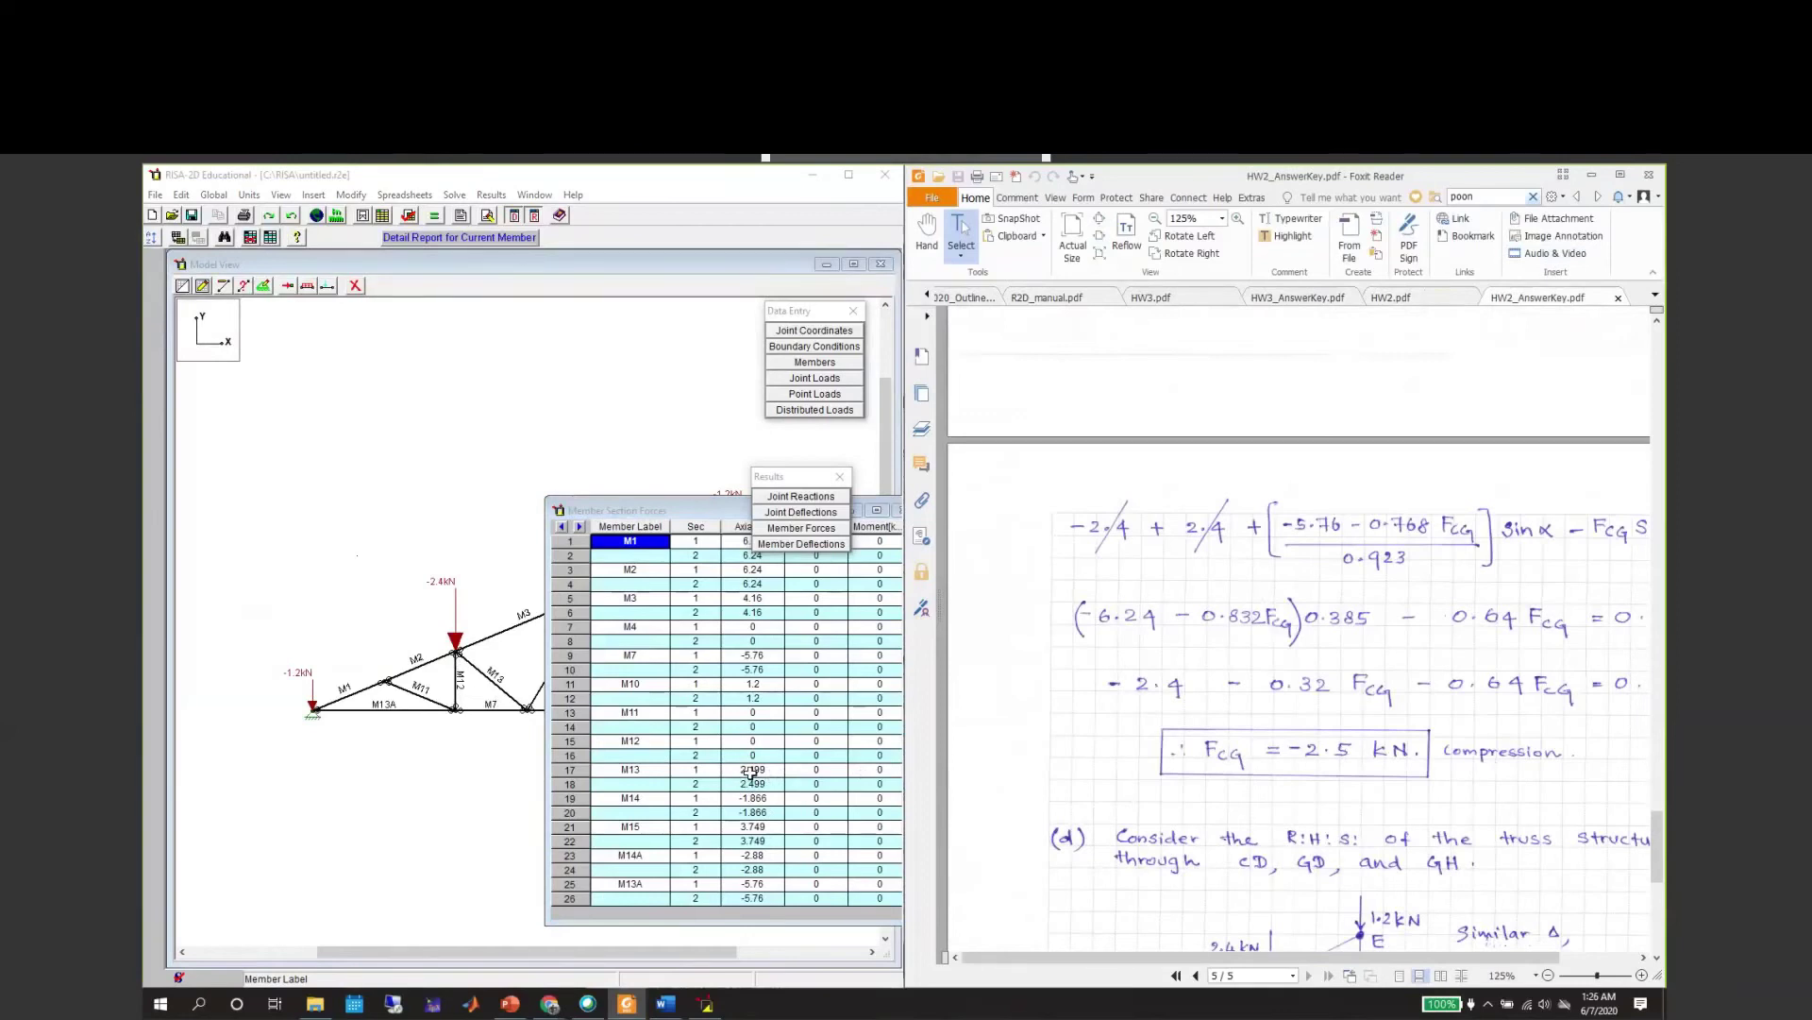
# Reposition the forces table so M13's 2.499 kN axial force sits beside Fcg.
pyautogui.moveTo(675, 510); pyautogui.dragTo(569, 485)
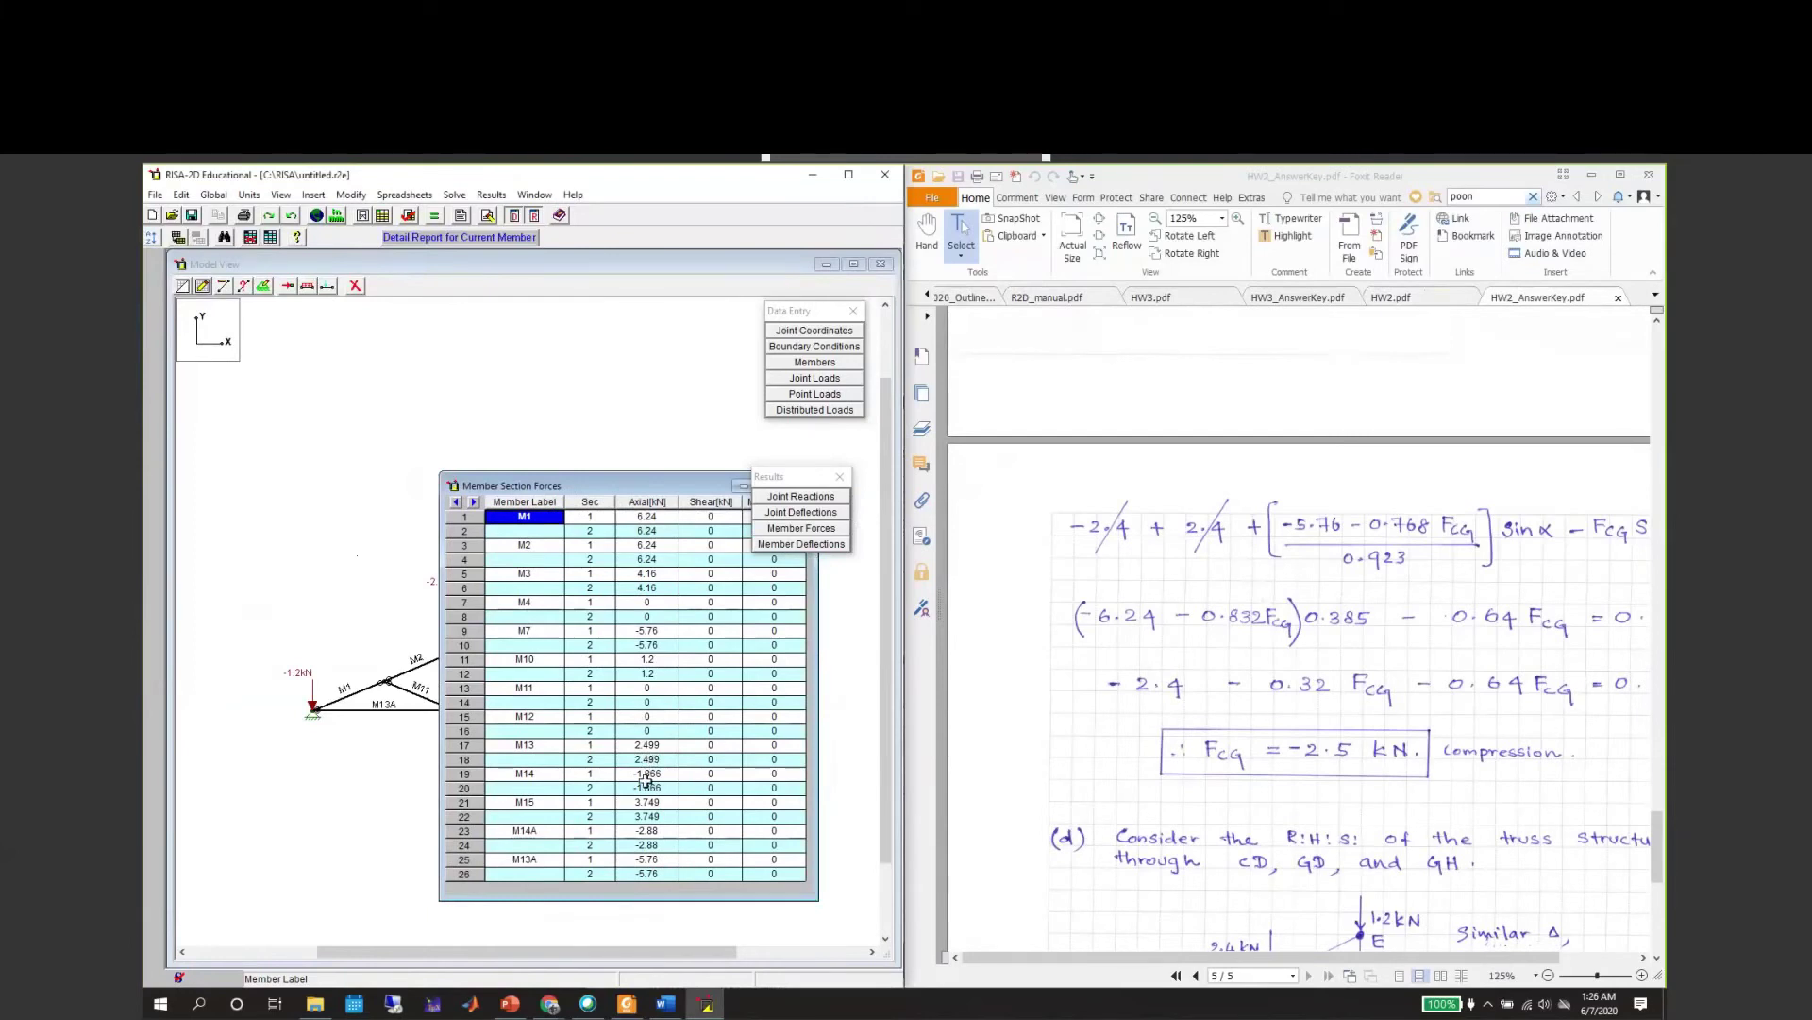
pyautogui.moveTo(631, 493); pyautogui.dragTo(652, 502)
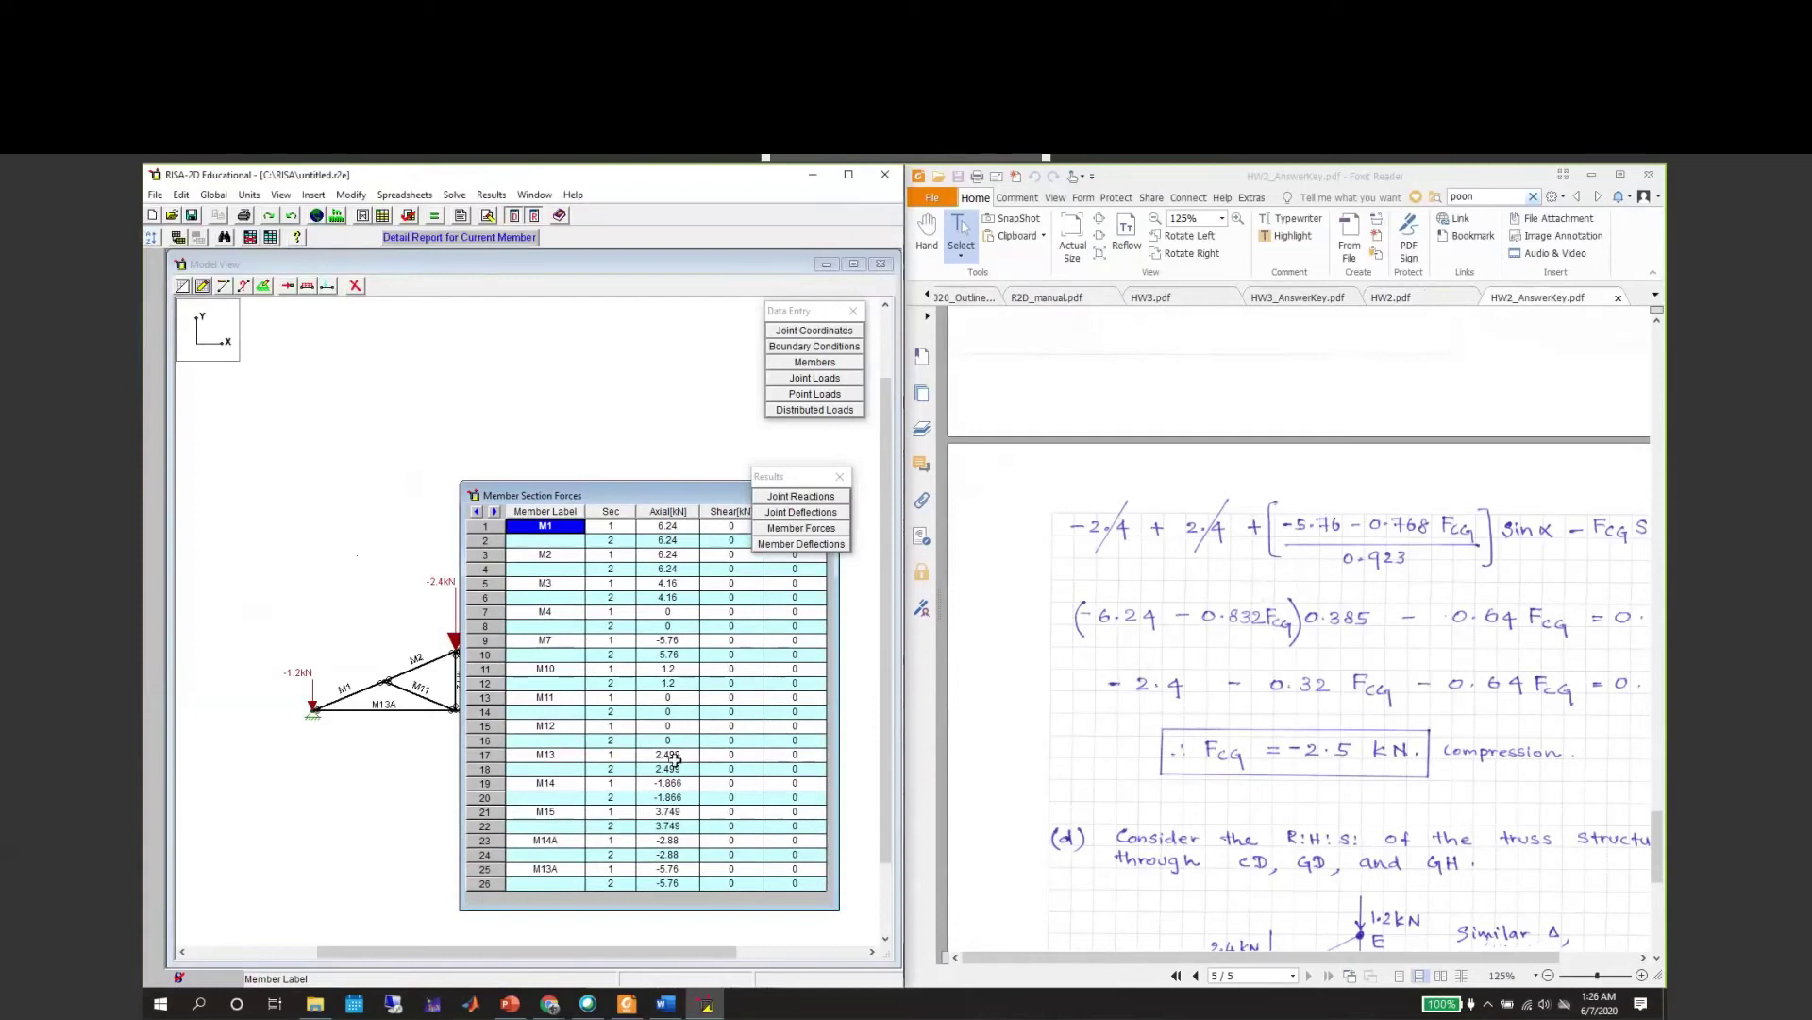
pyautogui.scroll(1, 1303, 453)
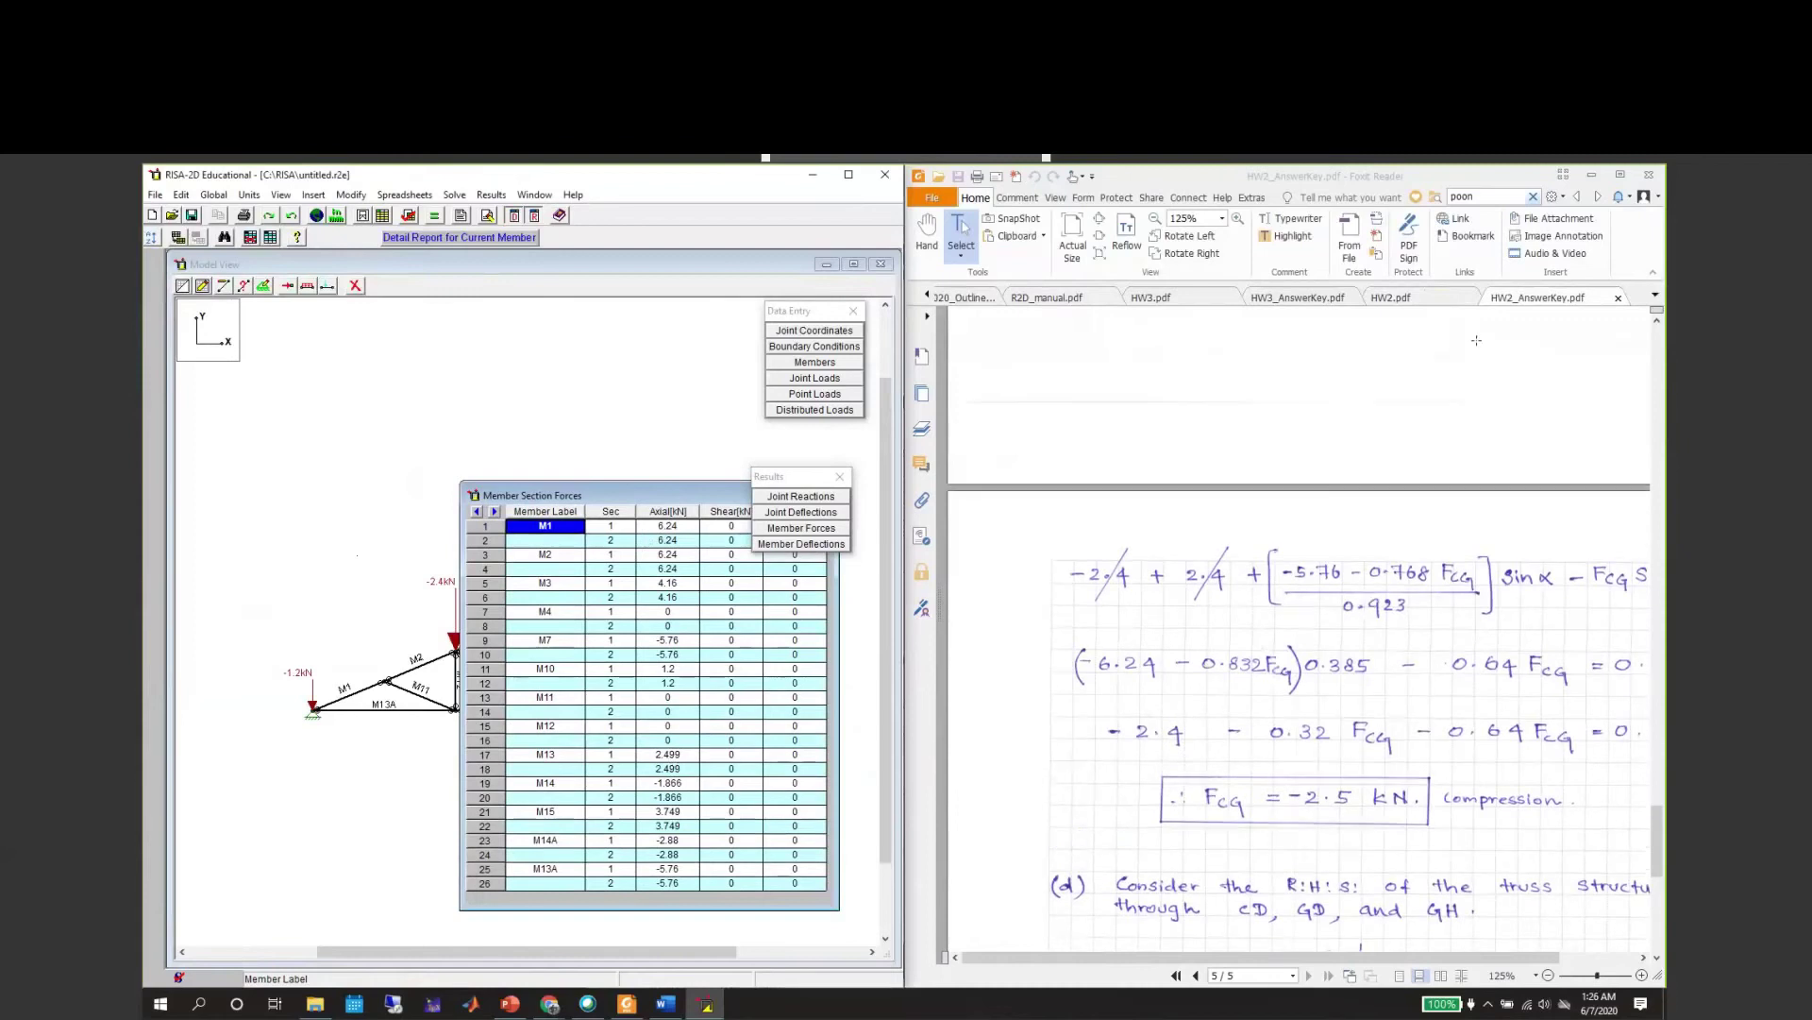
# Mark member GD in the homework, then compare the answer key's FGD = 1.87 kN with M14's −1.866 kN.
pyautogui.click(1406, 295)
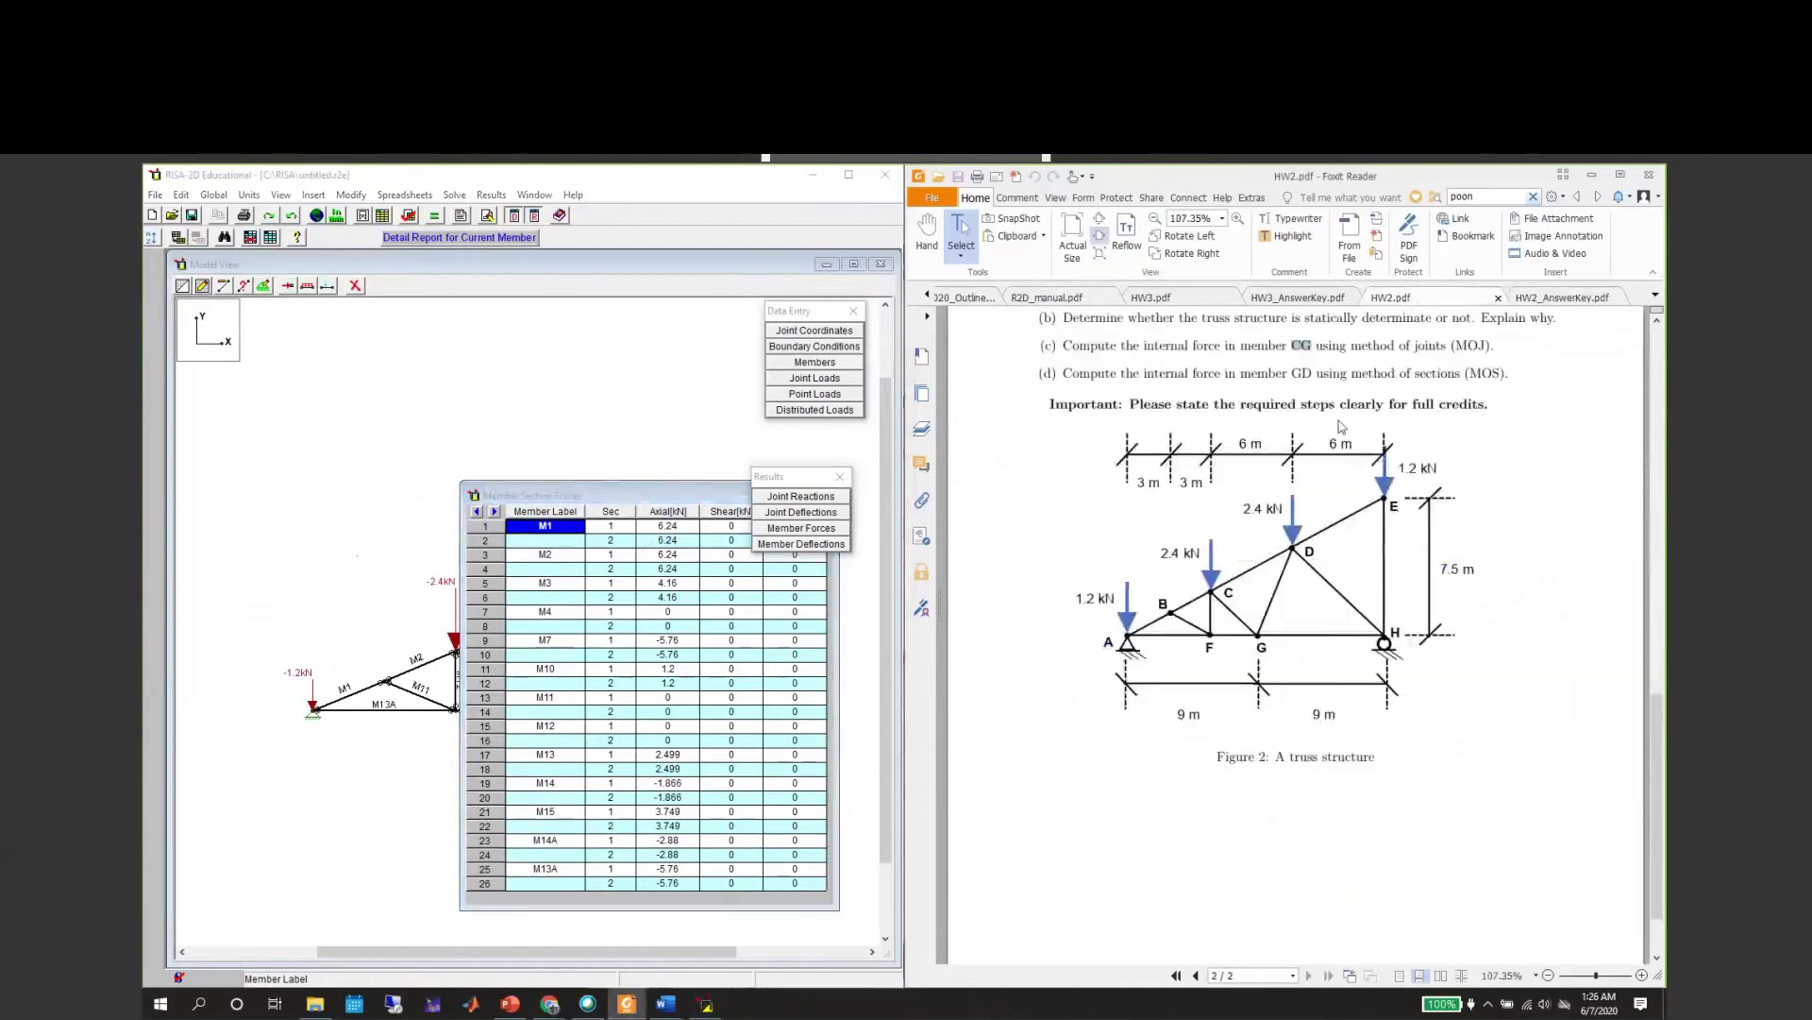
pyautogui.doubleClick(1299, 373)
pyautogui.moveTo(692, 501); pyautogui.dragTo(551, 500)
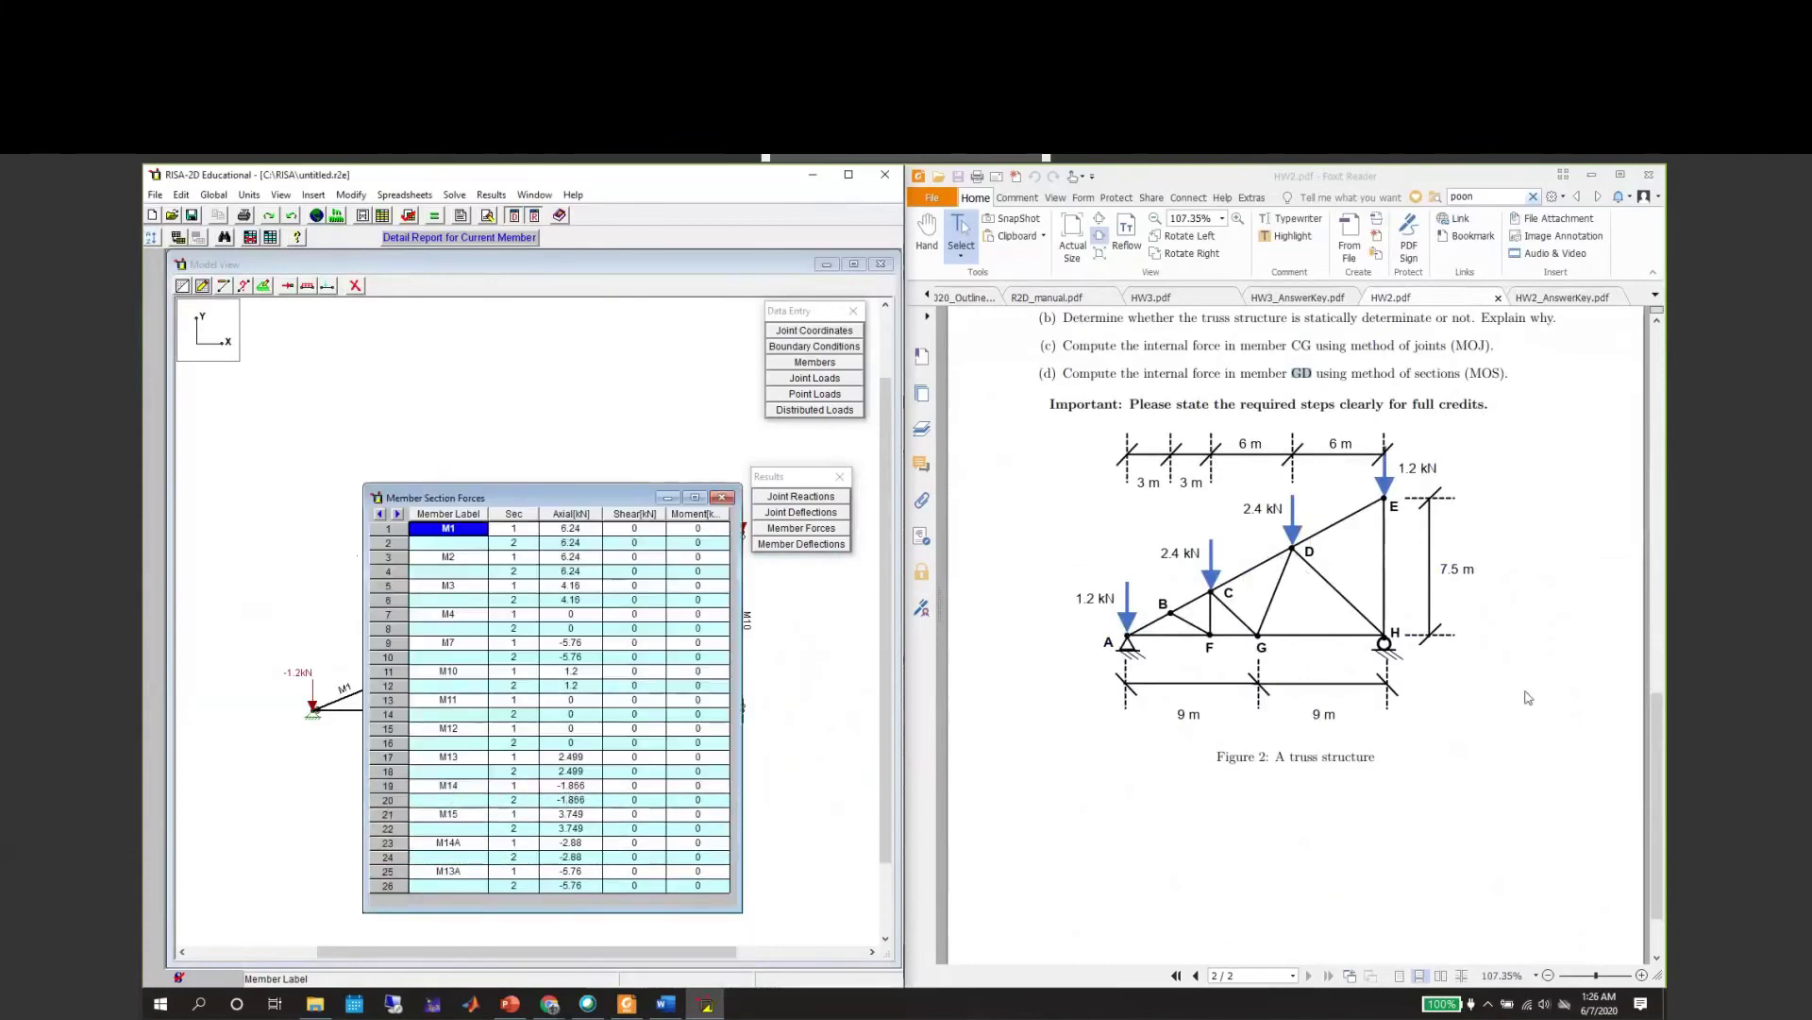
pyautogui.scroll(-2, 1529, 696)
pyautogui.click(1549, 300)
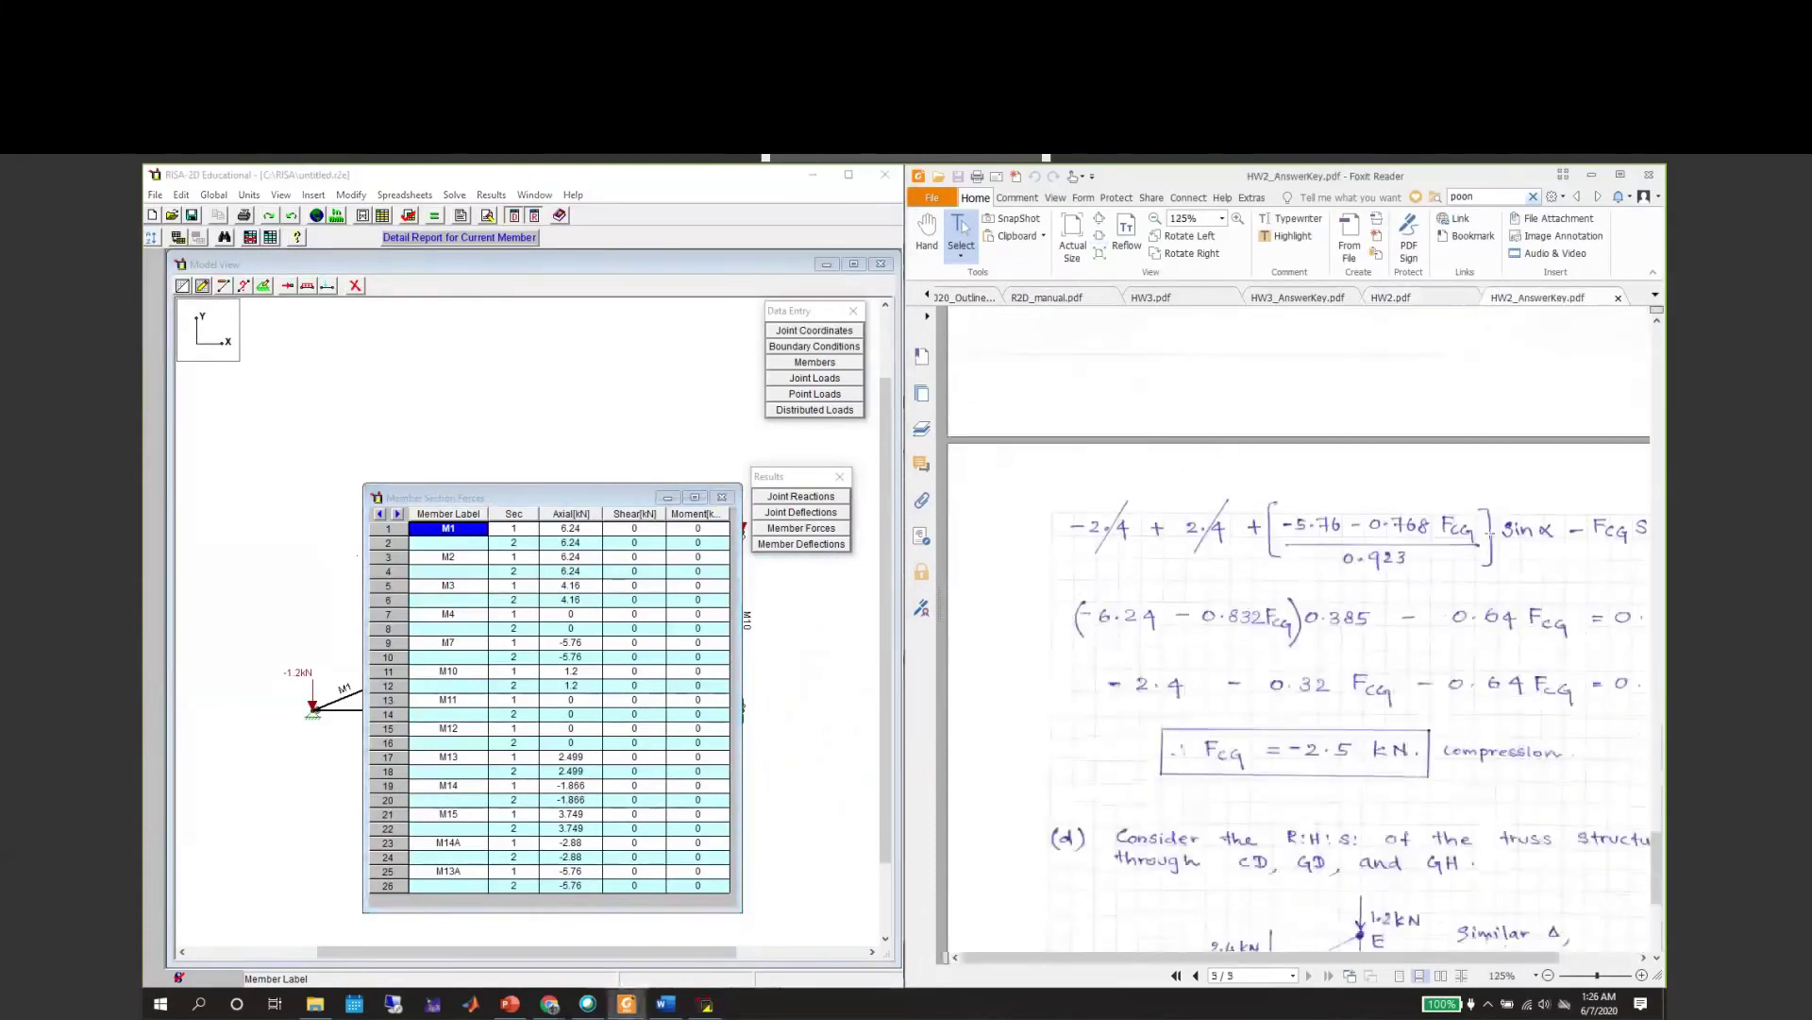
pyautogui.scroll(-6, 1300, 763)
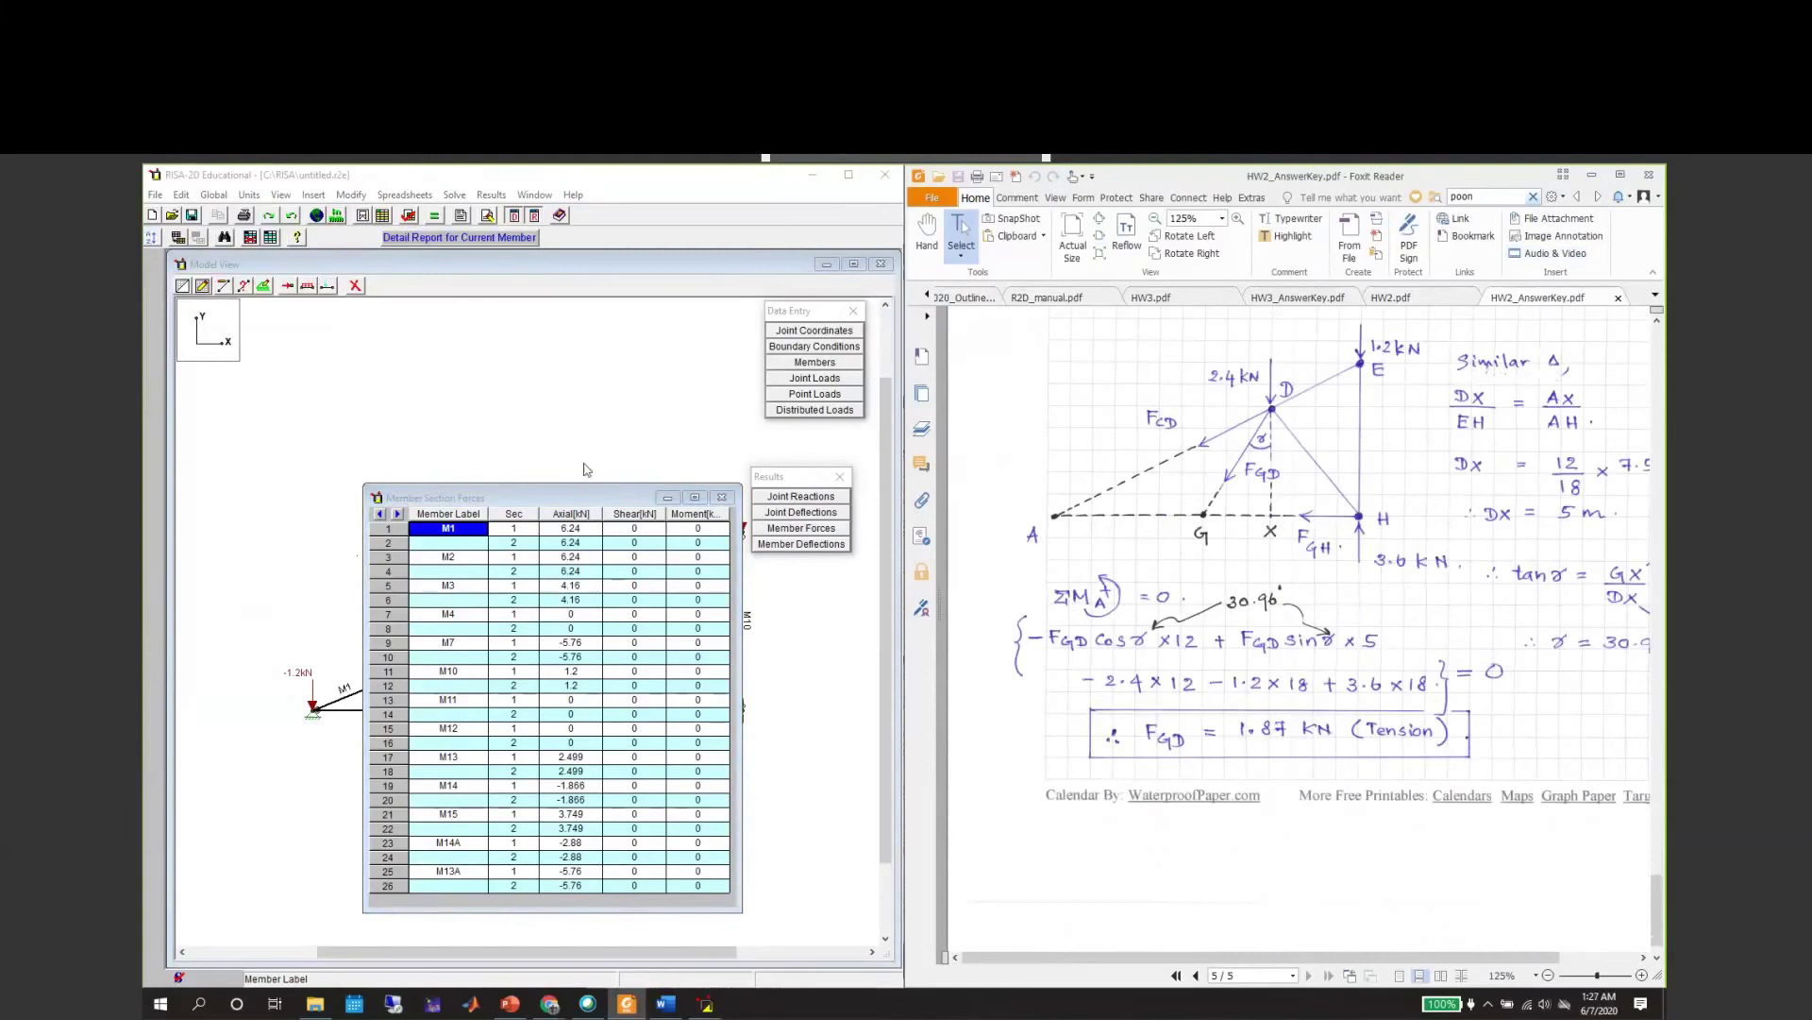
pyautogui.click(530, 733)
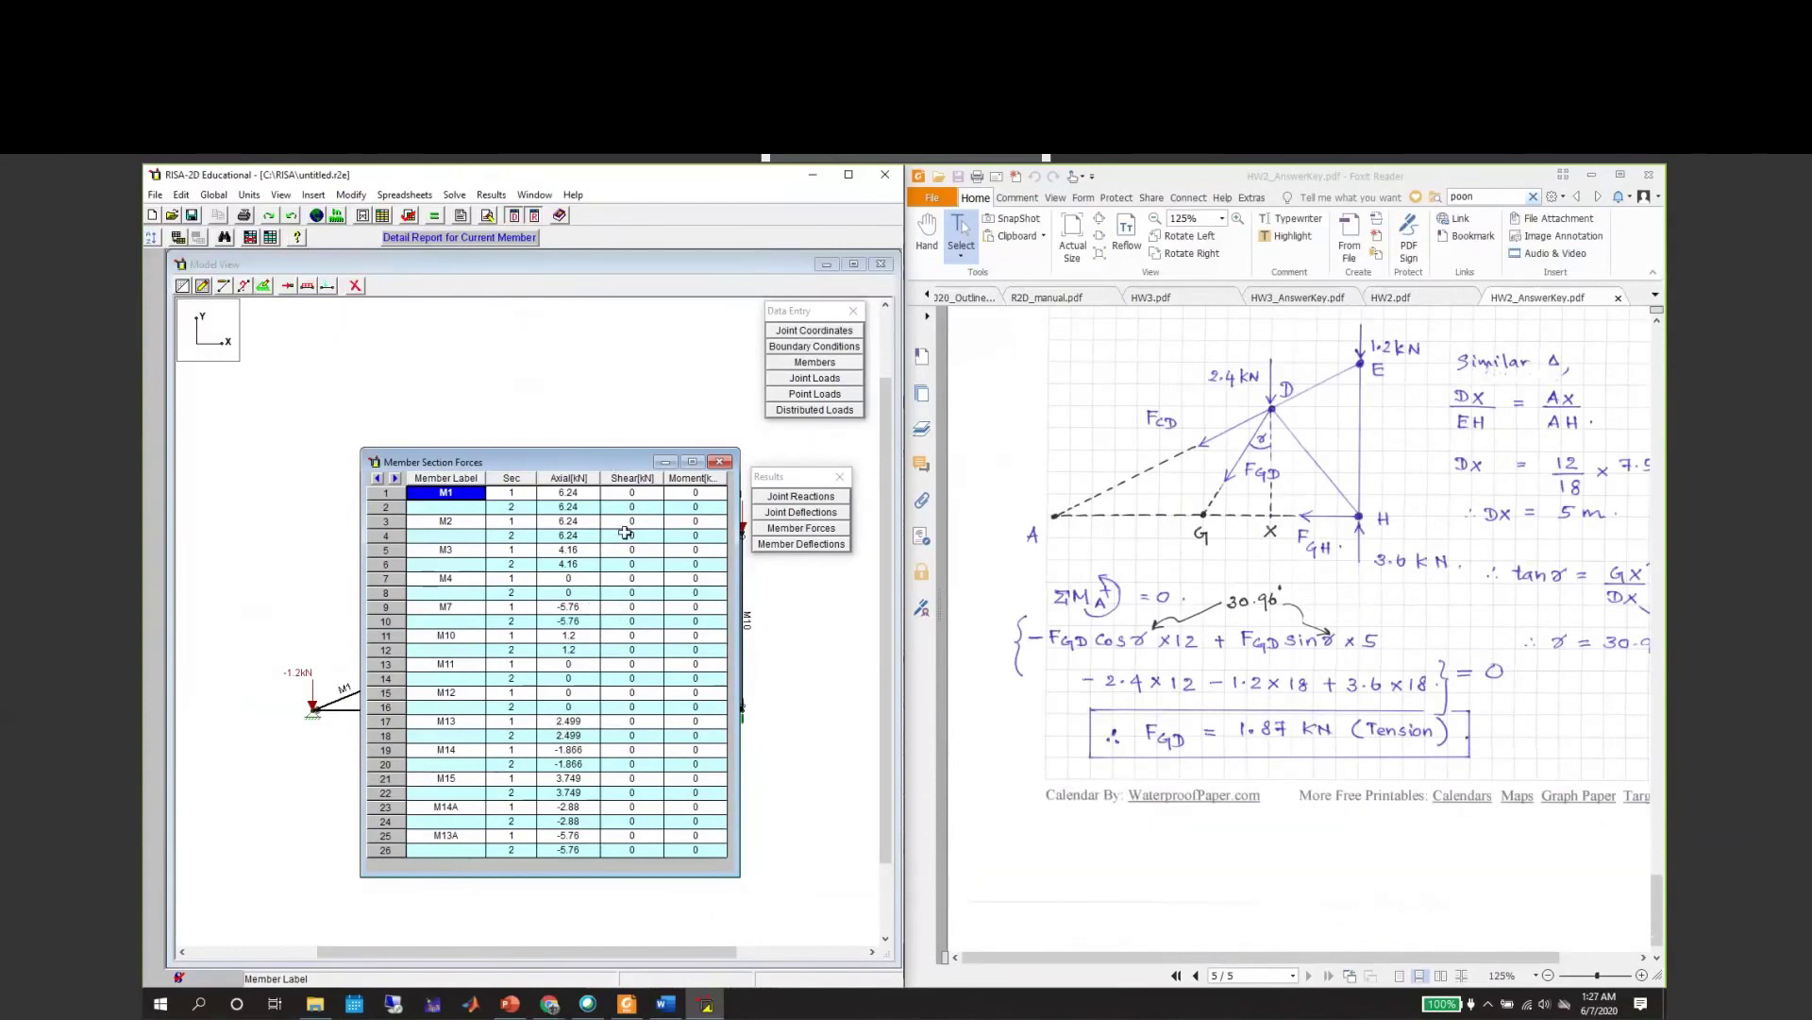
# Minimize the Member Section Forces table and recentre the truss in the Model View.
pyautogui.click(665, 462)
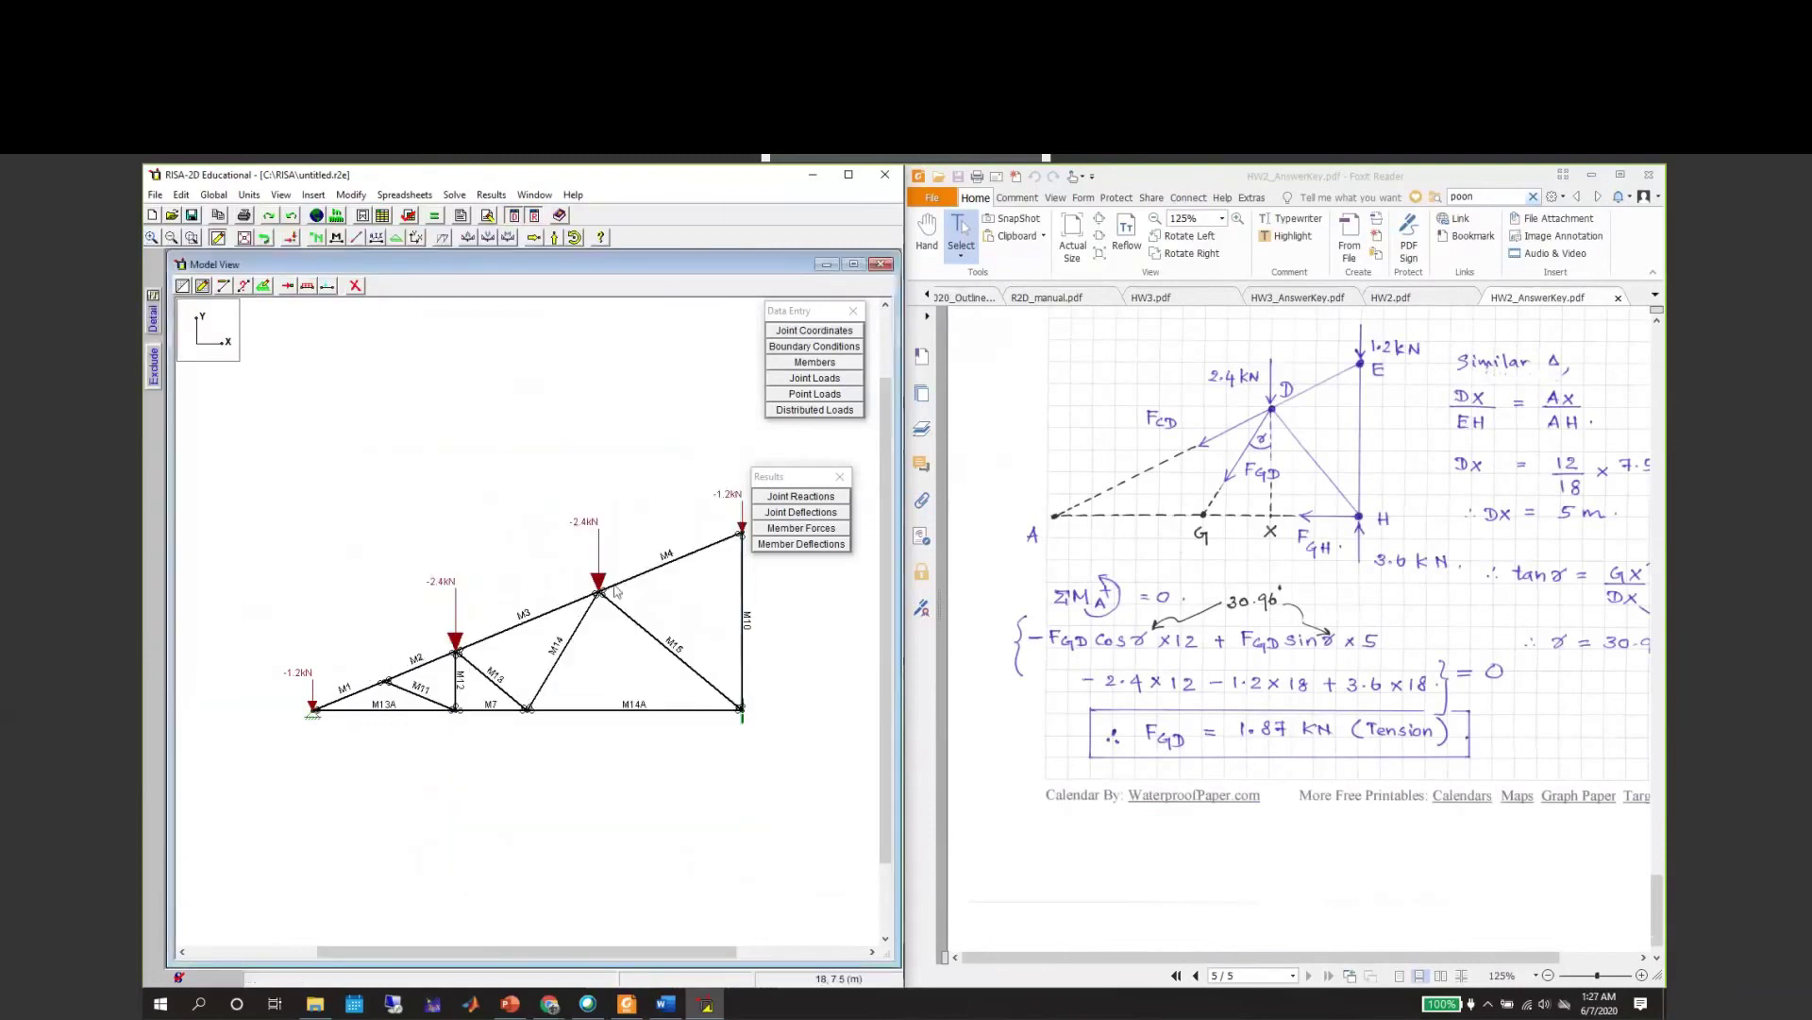
pyautogui.scroll(1, 616, 590)
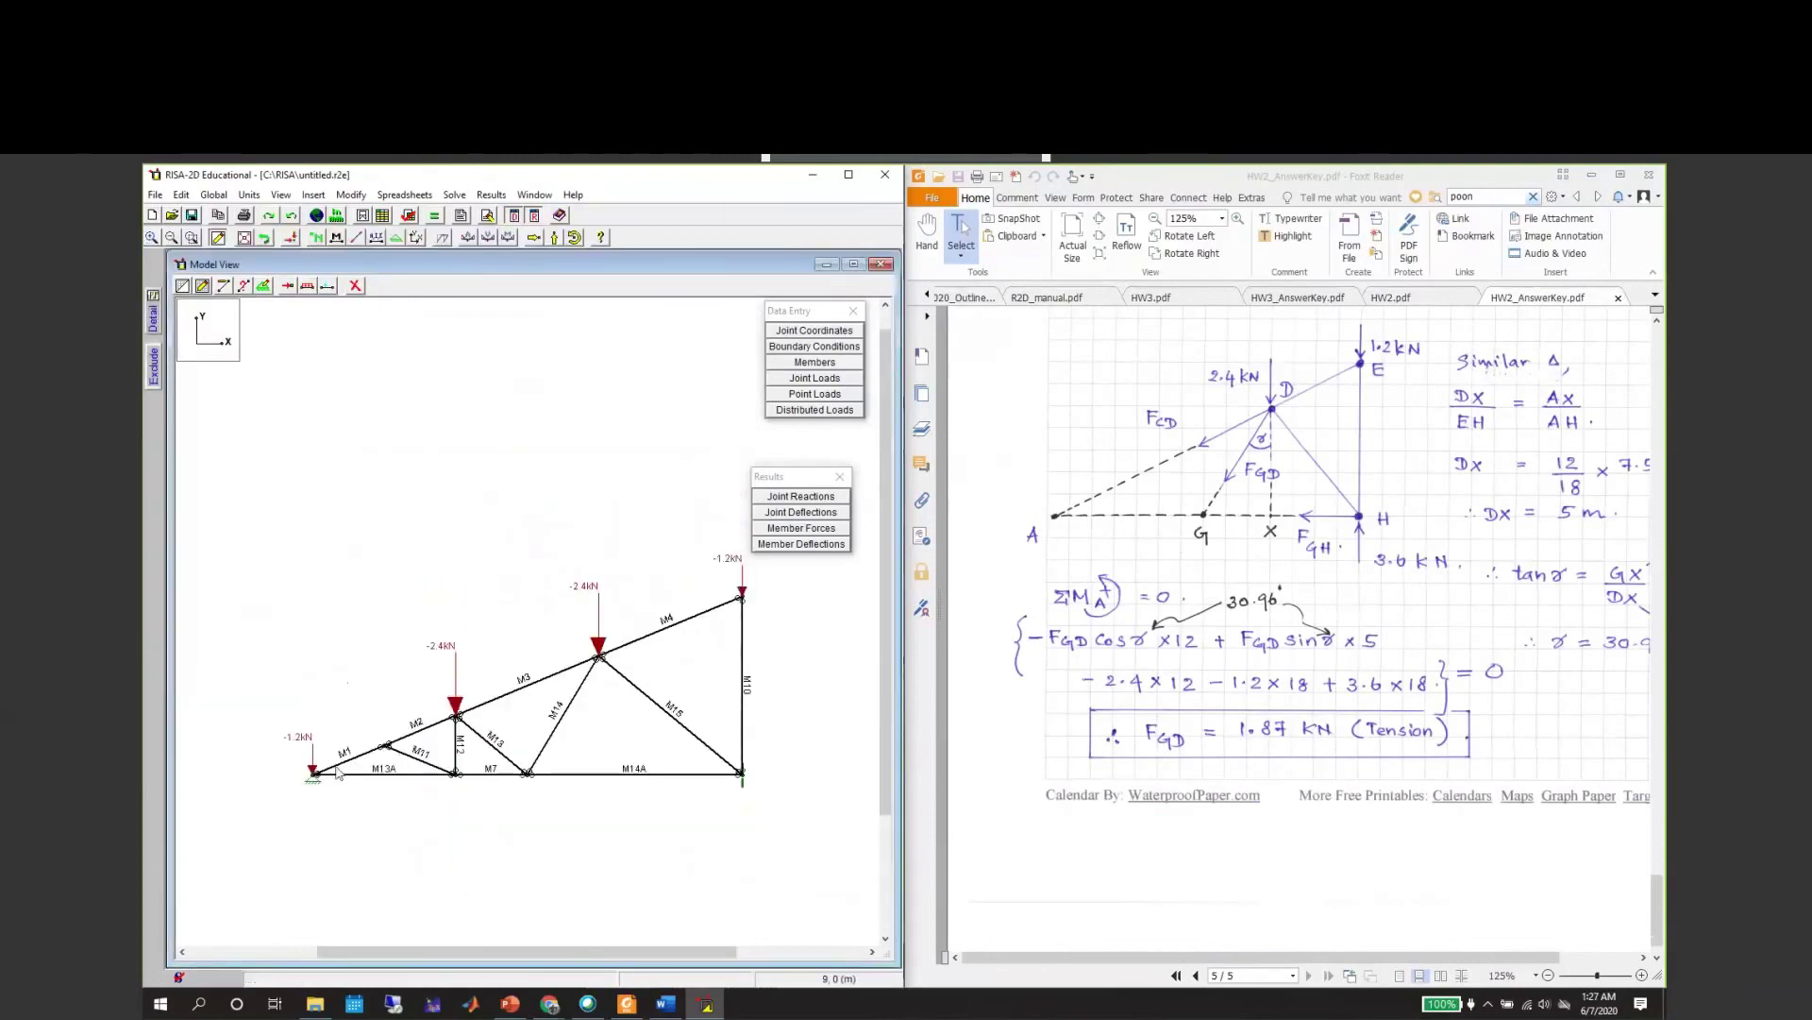